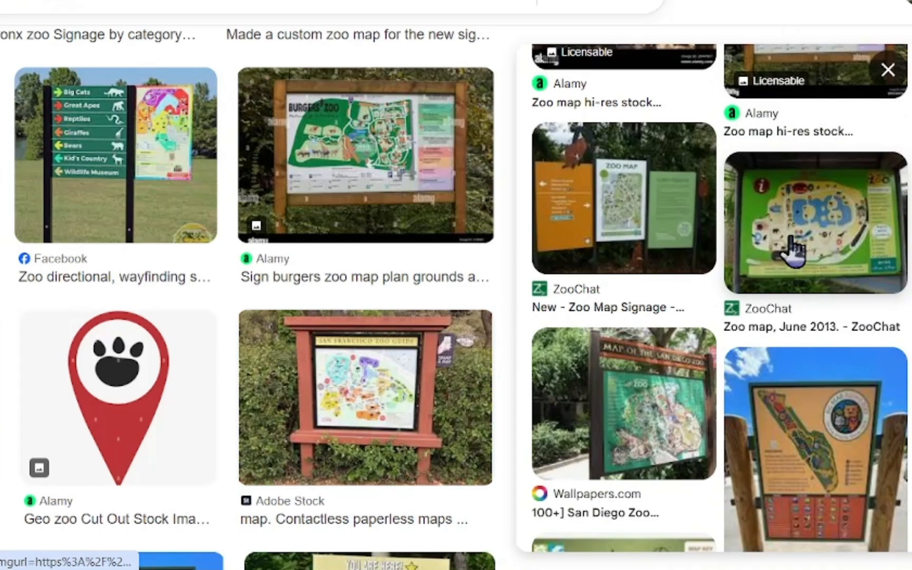
Look over zoo map signage reference images and the in-game park entrance map sign
{"action": "left_click", "coordinate": [788, 252]}
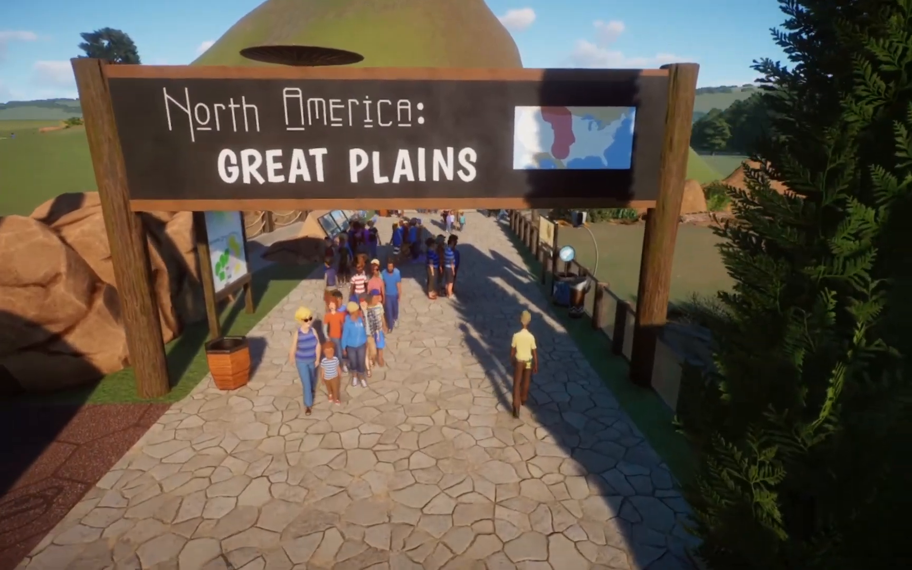
{"action": "scroll", "coordinate": [473, 387], "scroll_direction": "up", "scroll_amount": 4}
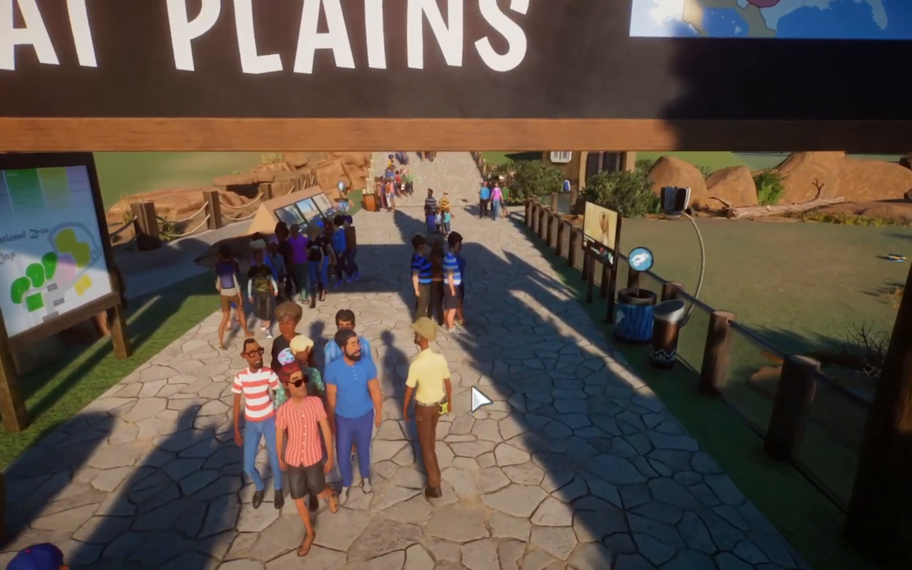
{"action": "key", "text": "w"}
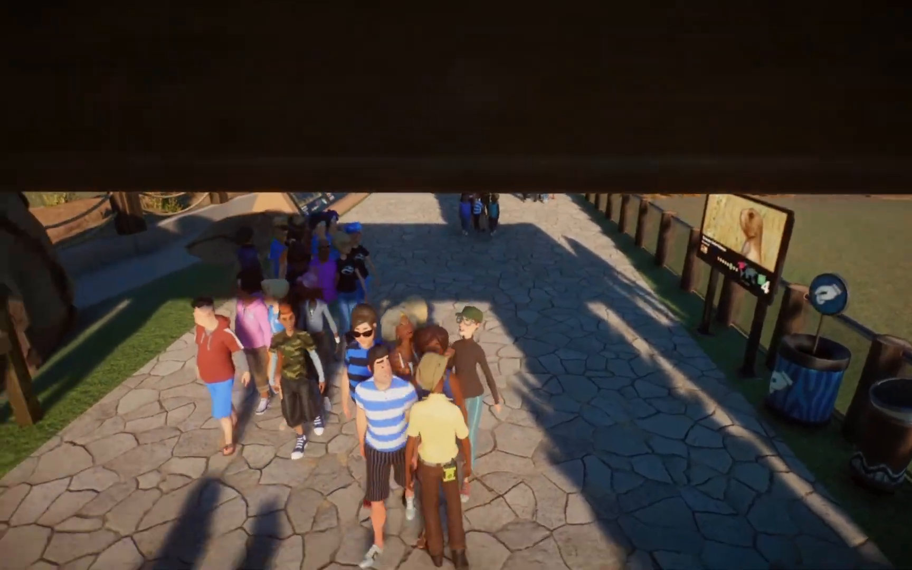
{"action": "key", "text": "w"}
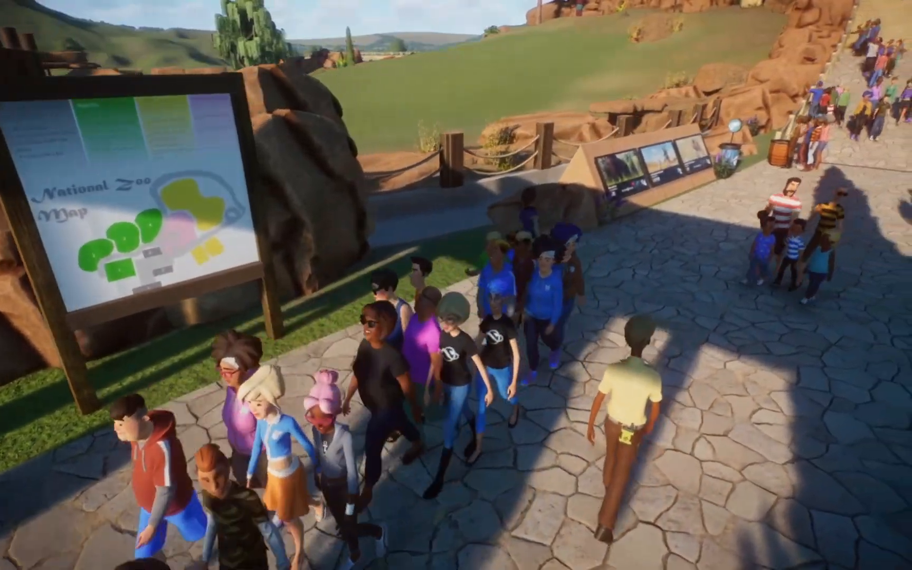
{"action": "left_click_drag", "start_coordinate": [456, 411], "coordinate": [588, 383]}
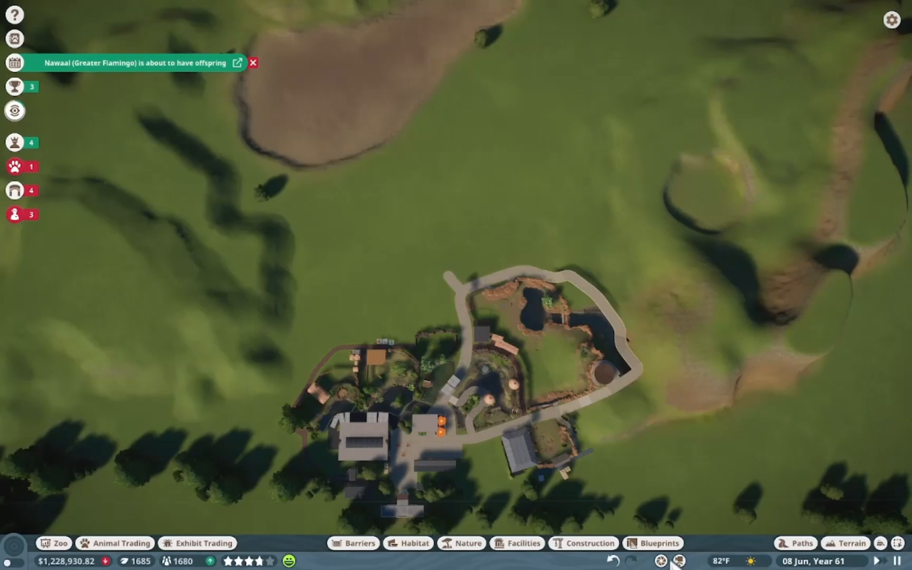
Capture a screenshot of the zoo's overhead view and paste it onto the canvas, shifting it into position
{"action": "key", "text": "super+shift+s"}
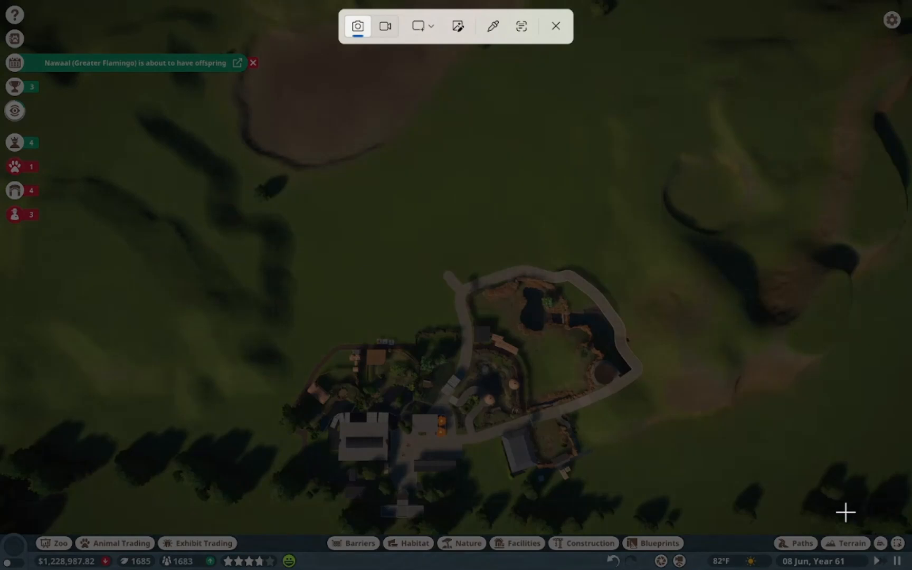
{"action": "left_click_drag", "start_coordinate": [783, 509], "coordinate": [161, 31]}
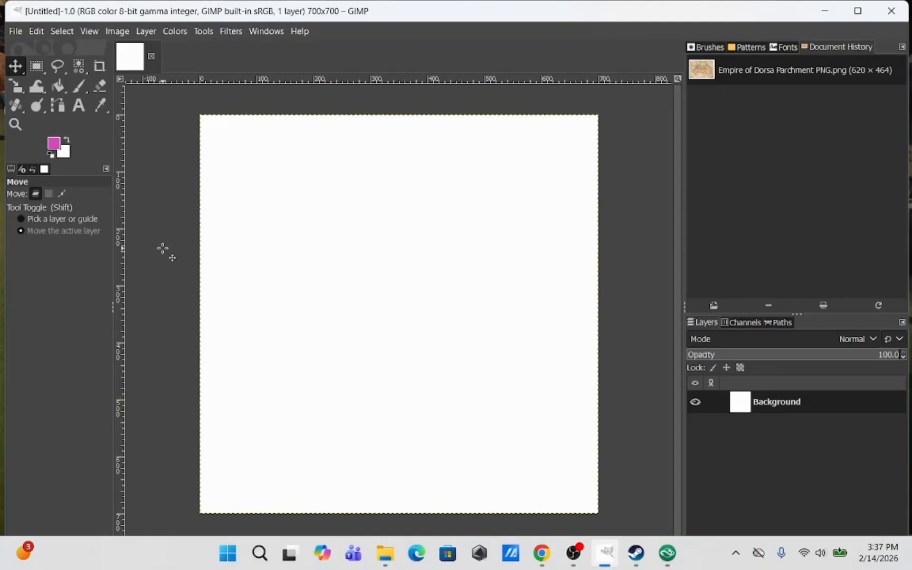
{"action": "key", "text": "ctrl+v"}
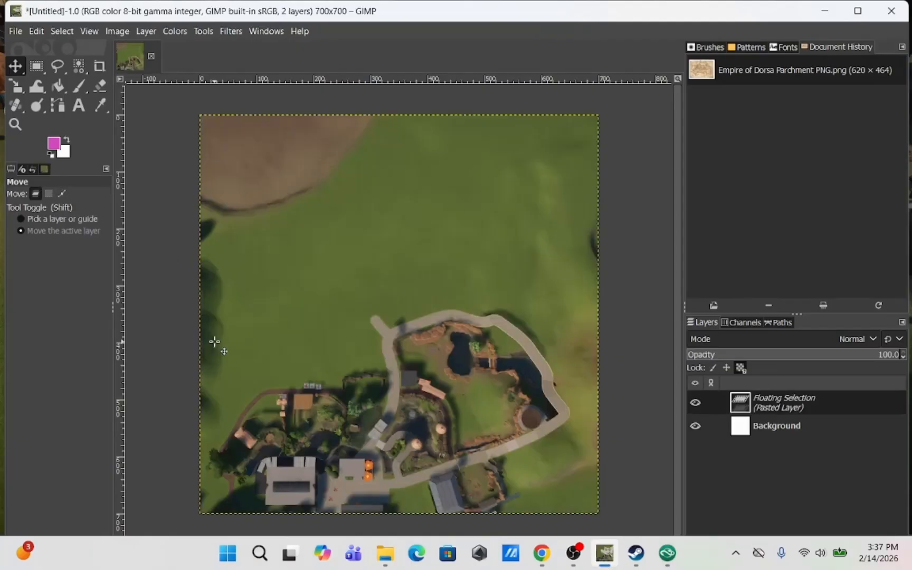
{"action": "left_click_drag", "start_coordinate": [353, 363], "coordinate": [368, 324]}
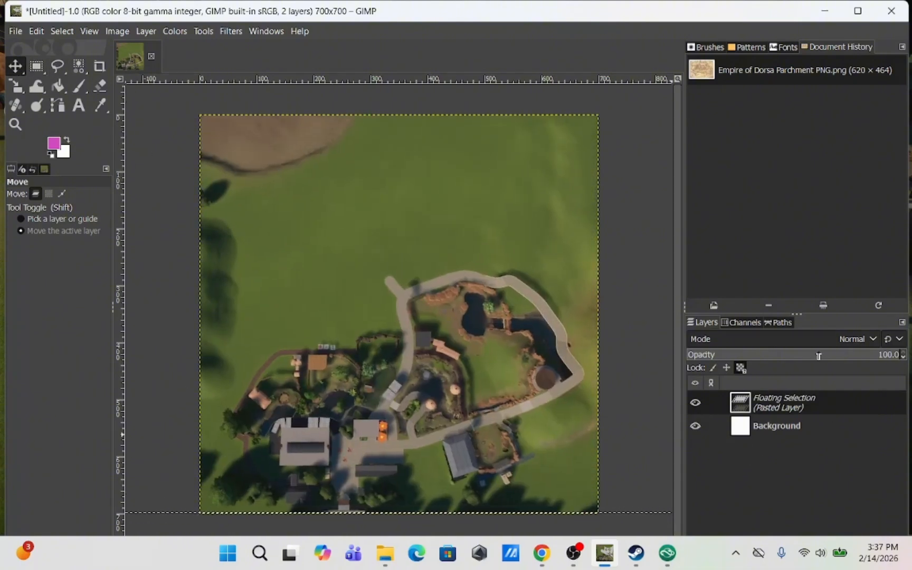
Add a new transparent layer named Overlay - Paths
{"action": "left_click", "coordinate": [146, 31]}
{"action": "left_click", "coordinate": [161, 53]}
{"action": "left_click", "coordinate": [146, 31]}
{"action": "left_click", "coordinate": [161, 52]}
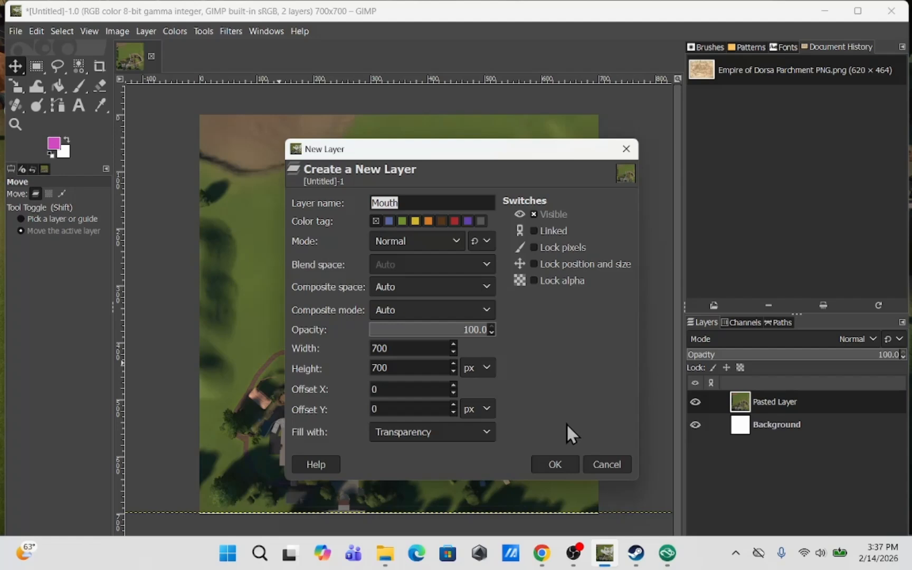
{"action": "type", "text": "Overlay - Paths"}
{"action": "left_click", "coordinate": [554, 464]}
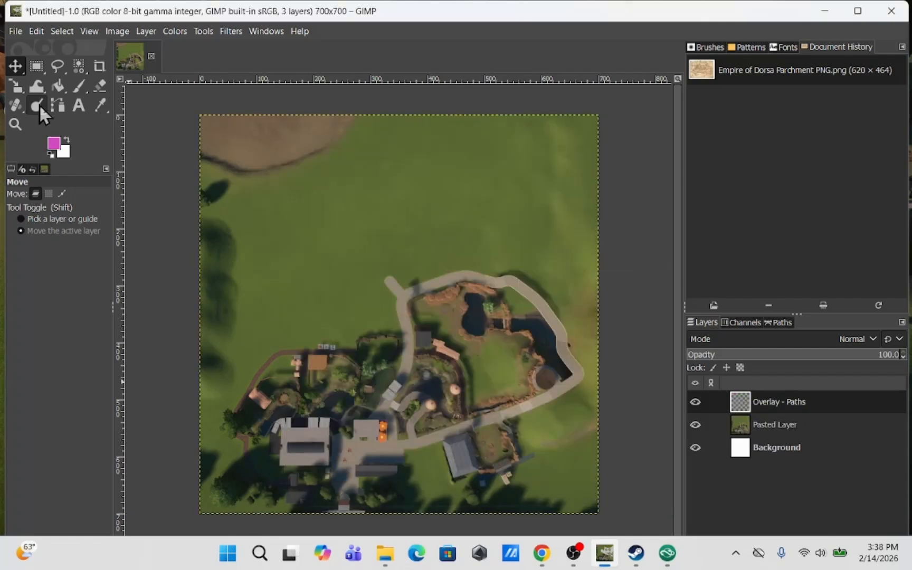
Set up the Paintbrush with hardness 100 and a grey foreground colour
{"action": "left_click", "coordinate": [79, 86]}
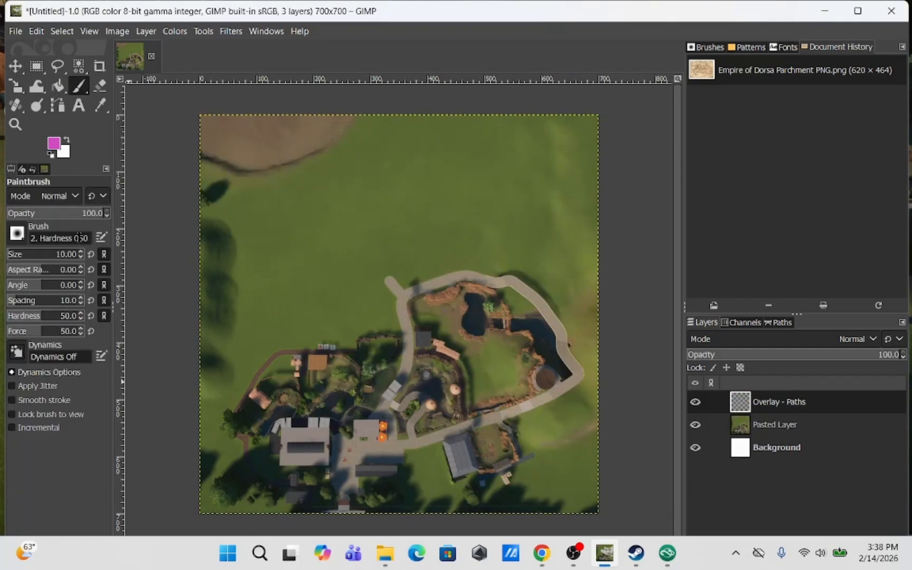
{"action": "left_click_drag", "start_coordinate": [49, 316], "coordinate": [120, 381]}
{"action": "left_click", "coordinate": [53, 143]}
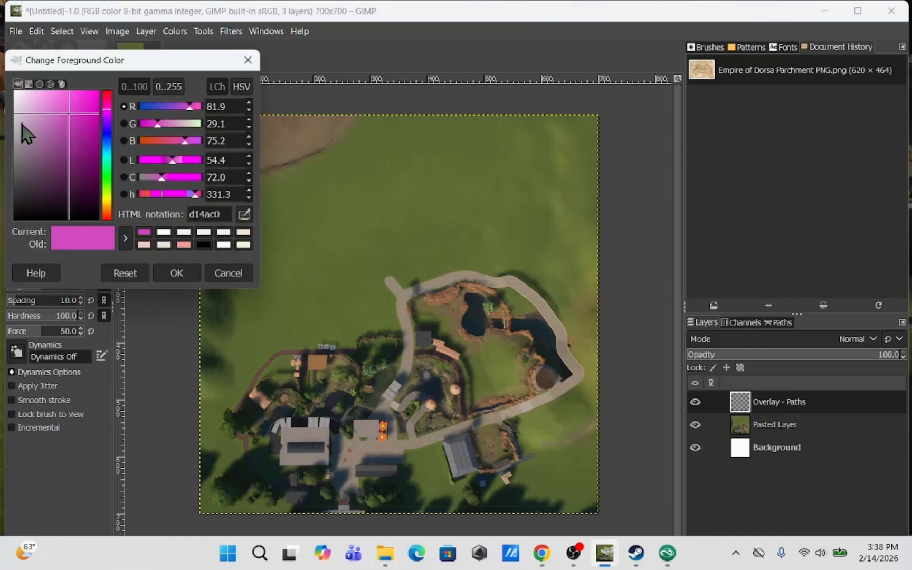
{"action": "left_click", "coordinate": [19, 153]}
{"action": "left_click", "coordinate": [176, 273]}
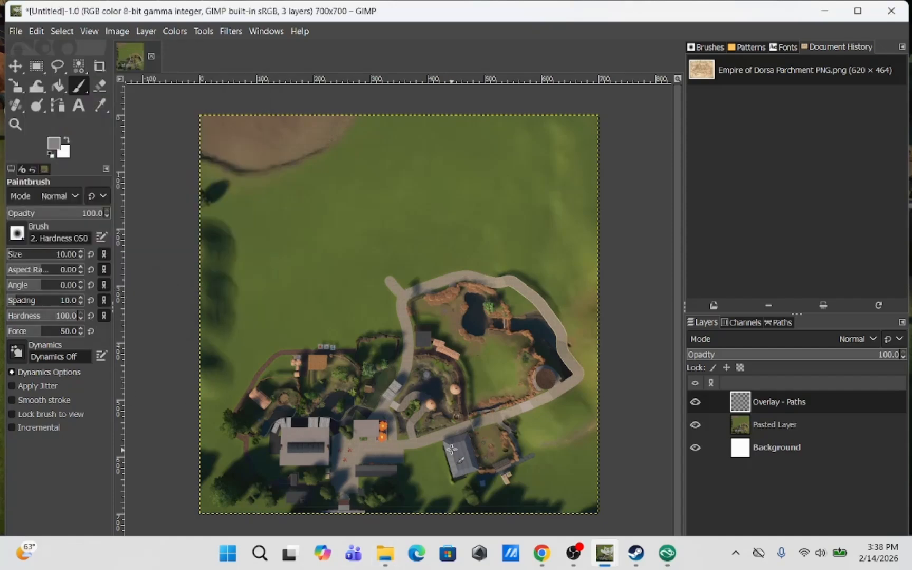
Paint grey strokes tracing the zoo's paths on the paths overlay layer
{"action": "left_click_drag", "start_coordinate": [438, 438], "coordinate": [579, 376]}
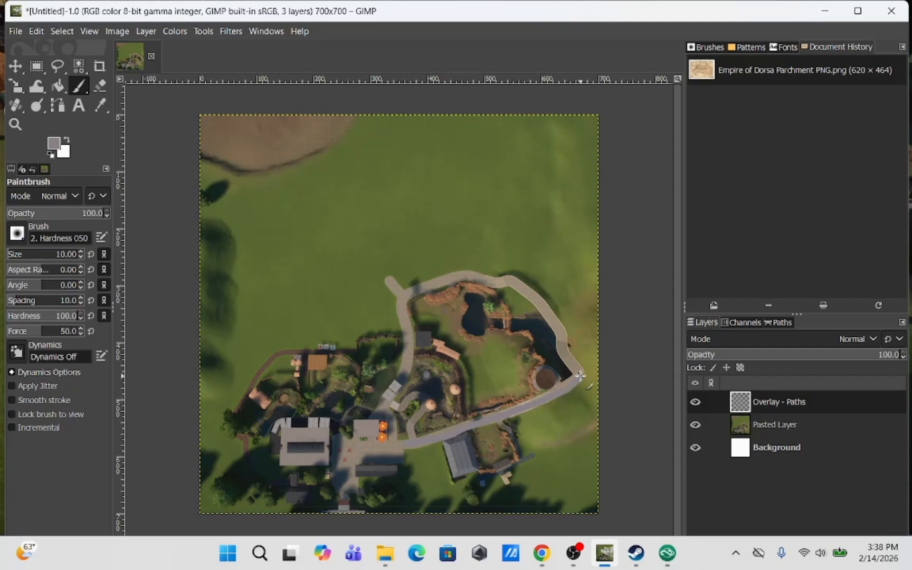
{"action": "mouse_move", "coordinate": [560, 344]}
{"action": "left_mouse_down"}
{"action": "mouse_move", "coordinate": [555, 323]}
{"action": "mouse_move", "coordinate": [520, 289]}
{"action": "left_mouse_up"}
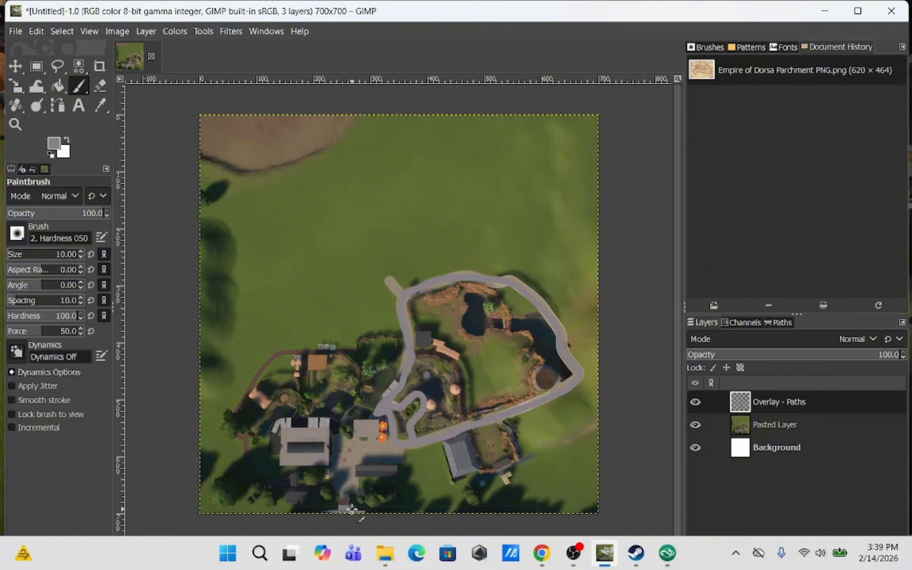
{"action": "left_click", "coordinate": [696, 425]}
{"action": "left_click", "coordinate": [696, 425]}
{"action": "mouse_move", "coordinate": [283, 444]}
{"action": "left_mouse_down"}
{"action": "mouse_move", "coordinate": [272, 455]}
{"action": "mouse_move", "coordinate": [295, 419]}
{"action": "left_mouse_up"}
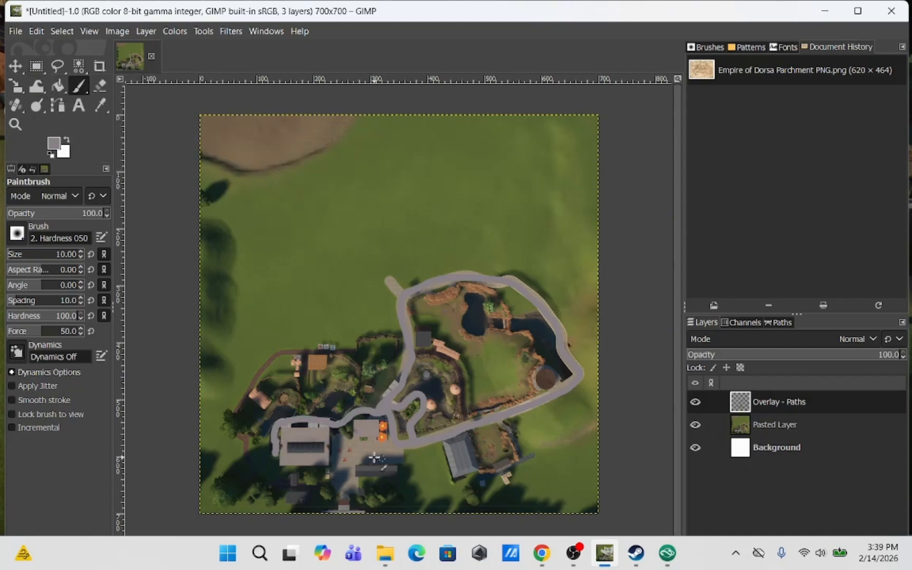
Add a new layer named Overlay - Plaza
{"action": "key", "text": "shift+ctrl+n"}
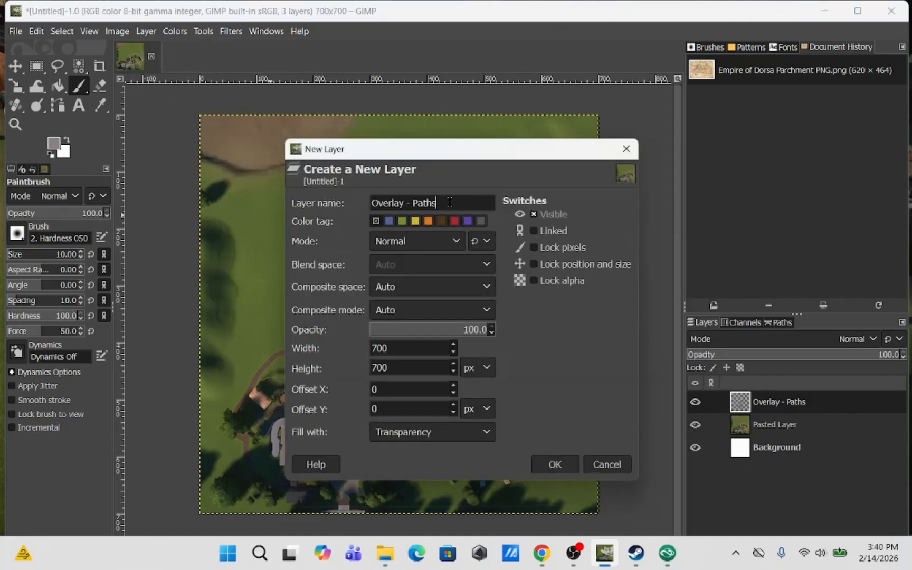
{"action": "type", "text": "za"}
{"action": "key", "text": "Return"}
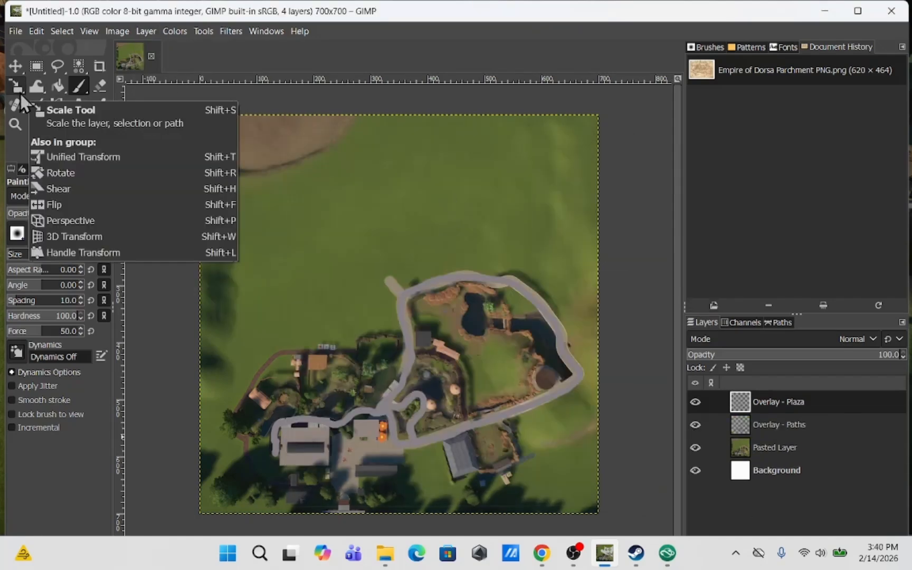
Fill two rectangular selections over the entrance plaza with grey, then clear the selection
{"action": "left_click", "coordinate": [36, 66]}
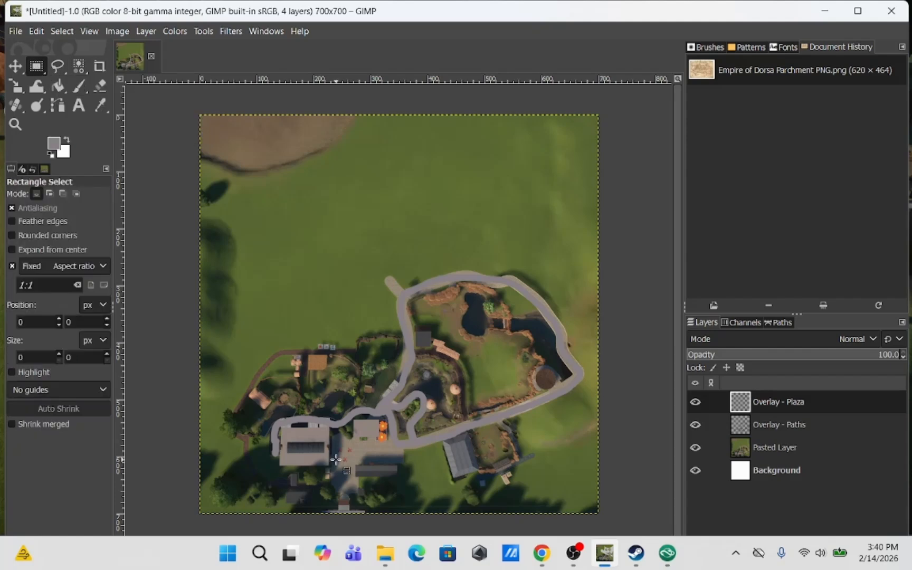
{"action": "mouse_move", "coordinate": [332, 435]}
{"action": "left_mouse_down"}
{"action": "mouse_move", "coordinate": [341, 482]}
{"action": "mouse_move", "coordinate": [353, 494]}
{"action": "left_mouse_up"}
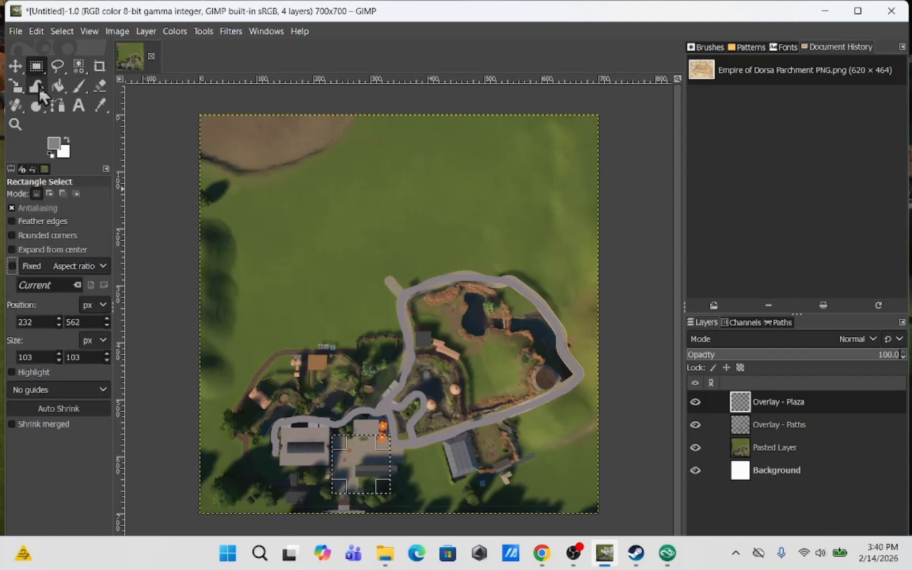
{"action": "left_click", "coordinate": [57, 66]}
{"action": "left_click", "coordinate": [15, 66]}
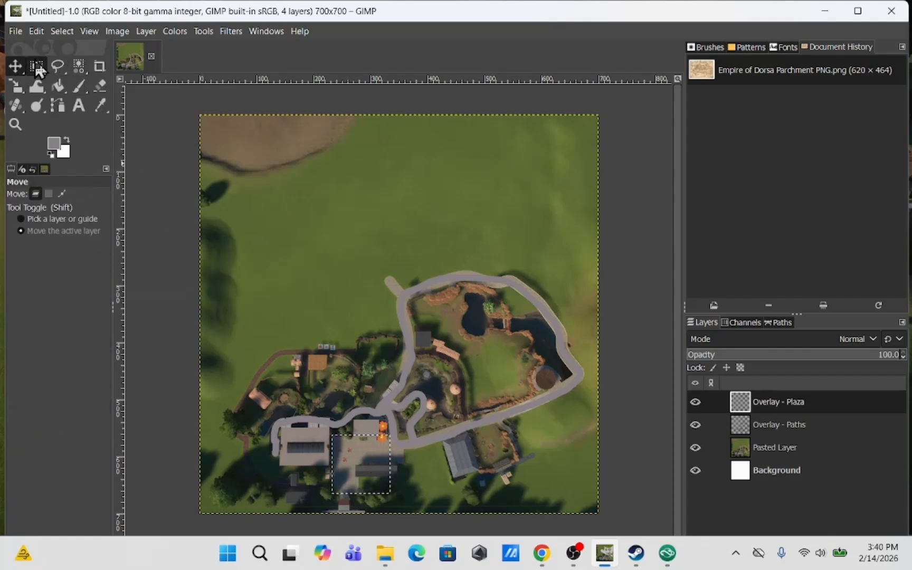
{"action": "left_click", "coordinate": [37, 66]}
{"action": "left_click", "coordinate": [230, 322]}
{"action": "left_click_drag", "start_coordinate": [334, 436], "coordinate": [361, 493]}
{"action": "left_click", "coordinate": [58, 85]}
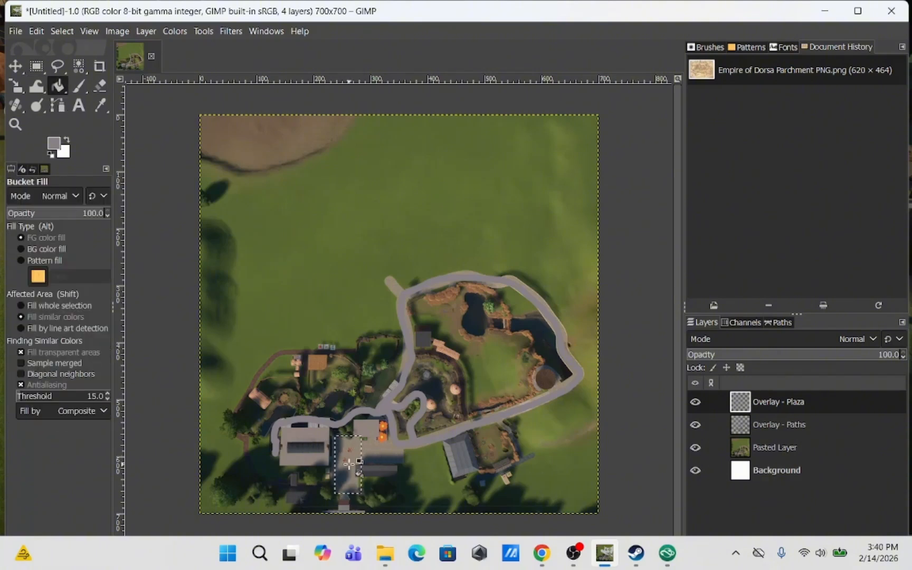
{"action": "key", "text": "r"}
{"action": "left_click_drag", "start_coordinate": [406, 463], "coordinate": [355, 436]}
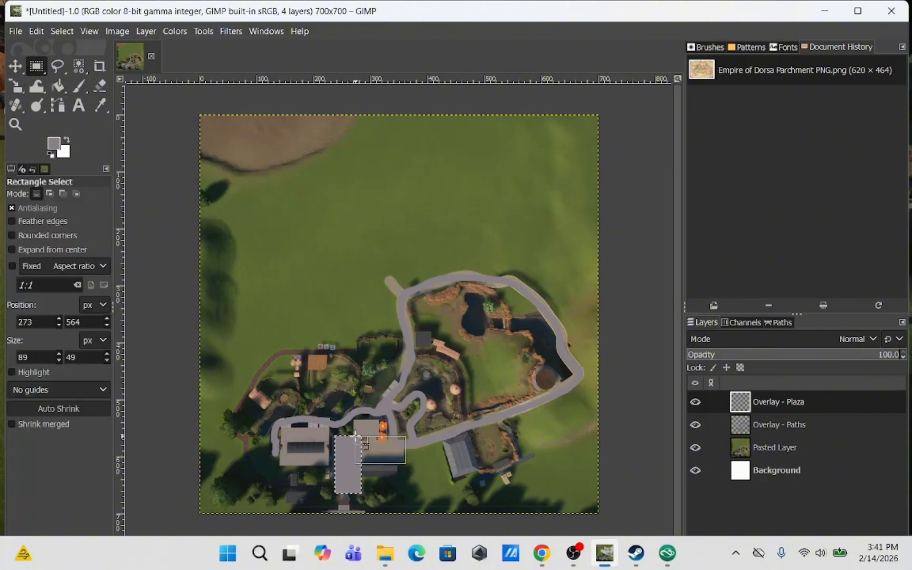
{"action": "left_click", "coordinate": [58, 86]}
{"action": "left_click", "coordinate": [380, 449]}
{"action": "left_click", "coordinate": [35, 68]}
{"action": "left_click", "coordinate": [287, 449]}
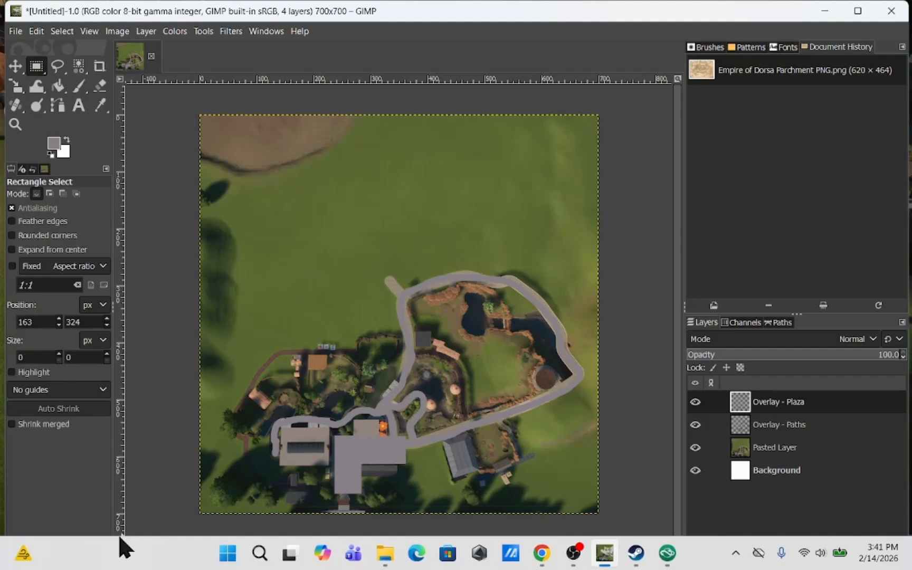
Add a new layer named Reptile House & Crocs above the paths overlay layer
{"action": "left_click", "coordinate": [78, 86]}
{"action": "key", "text": "Page_Down"}
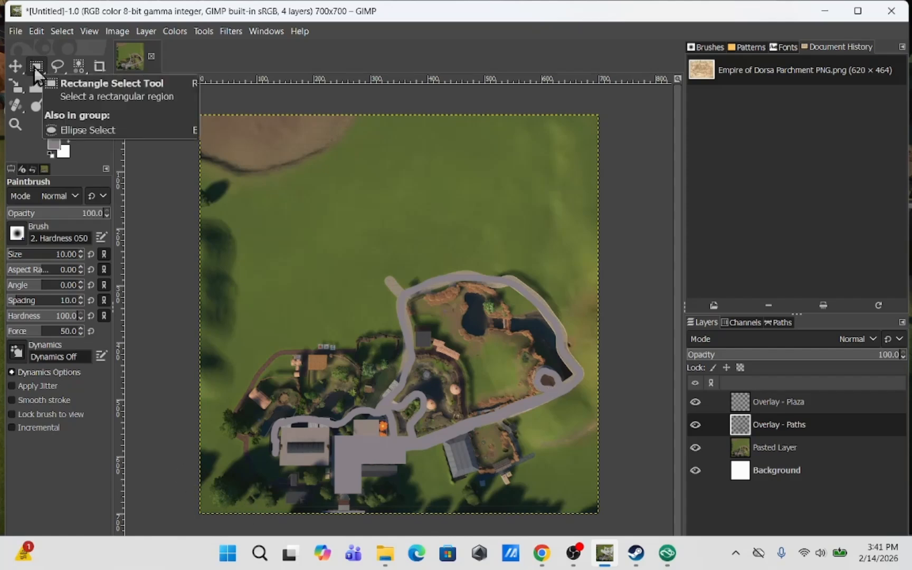
{"action": "left_click", "coordinate": [146, 31]}
{"action": "left_click", "coordinate": [154, 45]}
{"action": "type", "text": "Rep"}
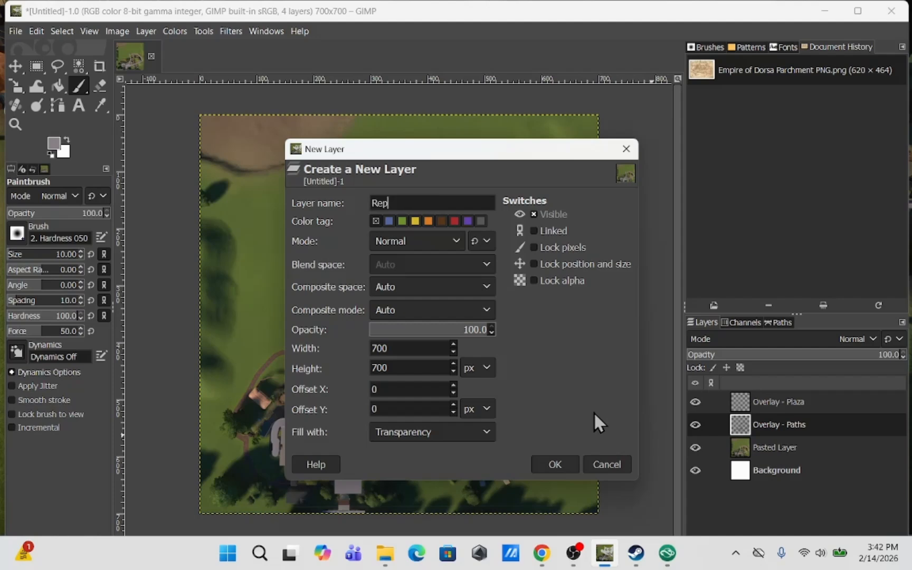
{"action": "type", "text": "tile House & Crocs"}
{"action": "left_click", "coordinate": [554, 464]}
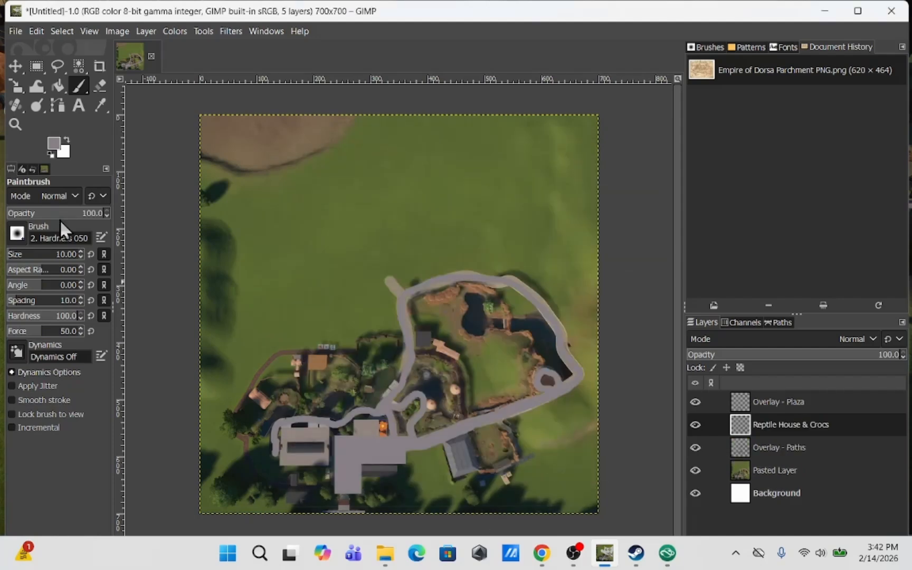
Set the foreground colour to green 0c6405
{"action": "left_click", "coordinate": [37, 66]}
{"action": "left_click", "coordinate": [56, 144]}
{"action": "left_click", "coordinate": [107, 178]}
{"action": "left_click", "coordinate": [94, 168]}
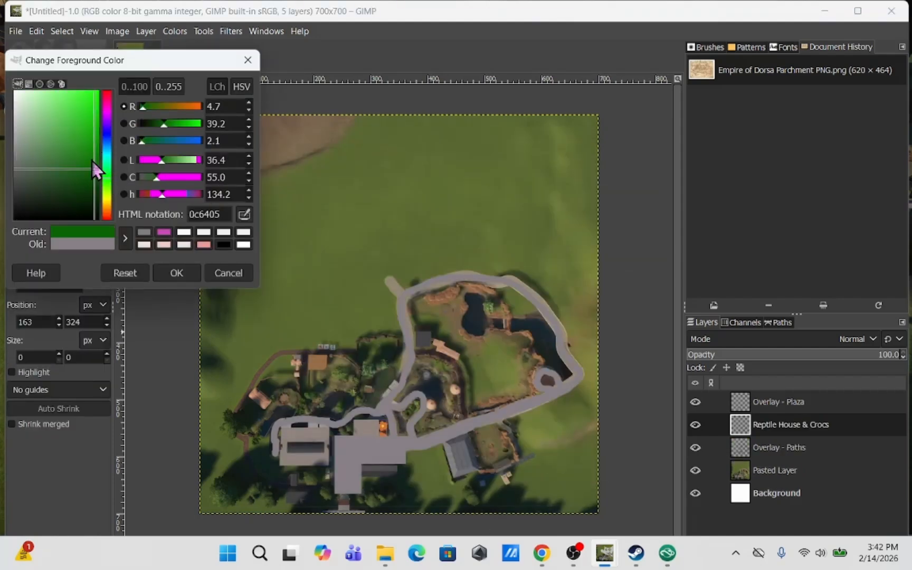
{"action": "left_click", "coordinate": [176, 273]}
Fill a rectangle over the reptile house building with green
{"action": "left_click_drag", "start_coordinate": [328, 467], "coordinate": [279, 428]}
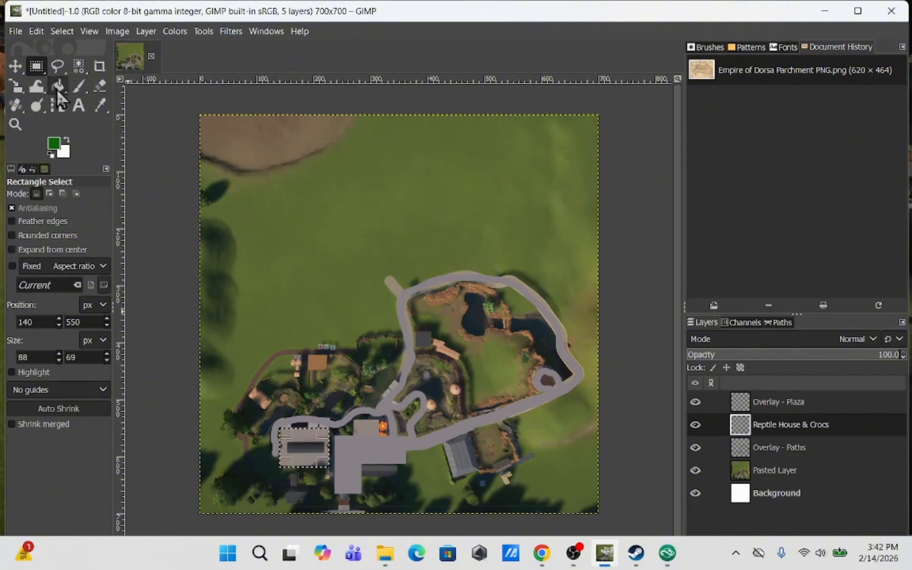
{"action": "left_click", "coordinate": [59, 85]}
{"action": "left_click", "coordinate": [303, 447]}
{"action": "left_click", "coordinate": [36, 66]}
{"action": "key", "text": "p"}
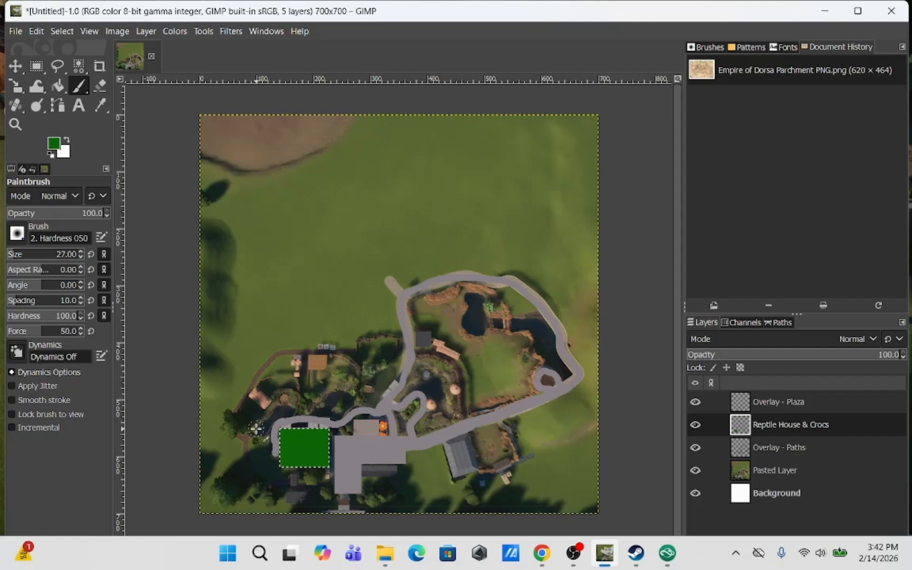
Paint green blobs over the crocodile habitats north of the reptile house
{"action": "left_click", "coordinate": [36, 66]}
{"action": "left_click", "coordinate": [202, 318]}
{"action": "left_click", "coordinate": [75, 90]}
{"action": "mouse_move", "coordinate": [257, 430]}
{"action": "left_mouse_down"}
{"action": "mouse_move", "coordinate": [251, 410]}
{"action": "mouse_move", "coordinate": [283, 384]}
{"action": "mouse_move", "coordinate": [293, 403]}
{"action": "mouse_move", "coordinate": [265, 423]}
{"action": "mouse_move", "coordinate": [267, 401]}
{"action": "mouse_move", "coordinate": [309, 376]}
{"action": "mouse_move", "coordinate": [319, 404]}
{"action": "mouse_move", "coordinate": [343, 398]}
{"action": "mouse_move", "coordinate": [346, 368]}
{"action": "mouse_move", "coordinate": [326, 379]}
{"action": "left_mouse_up"}
{"action": "mouse_move", "coordinate": [363, 348]}
{"action": "left_mouse_down"}
{"action": "mouse_move", "coordinate": [392, 346]}
{"action": "mouse_move", "coordinate": [393, 365]}
{"action": "mouse_move", "coordinate": [368, 398]}
{"action": "mouse_move", "coordinate": [370, 365]}
{"action": "left_mouse_up"}
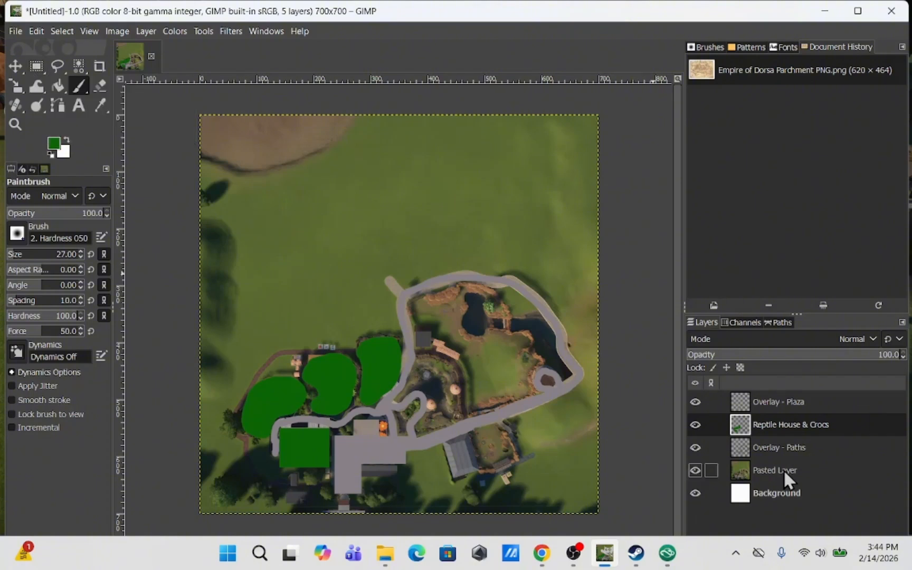
Add a new layer named Prairie Dogs & Grasslands
{"action": "left_click", "coordinate": [150, 31]}
{"action": "left_click", "coordinate": [164, 53]}
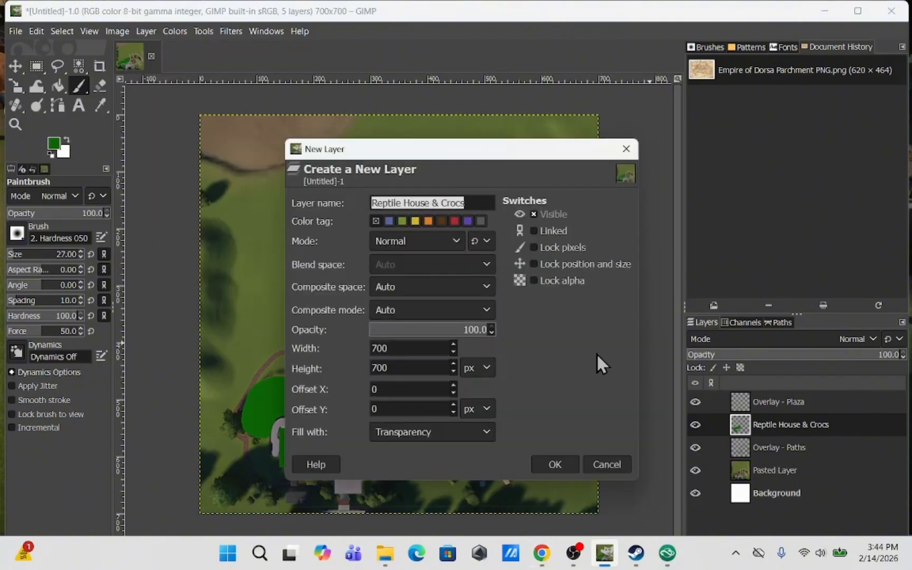
{"action": "type", "text": "Prairie Dogs & Grasslands"}
{"action": "left_click", "coordinate": [555, 465]}
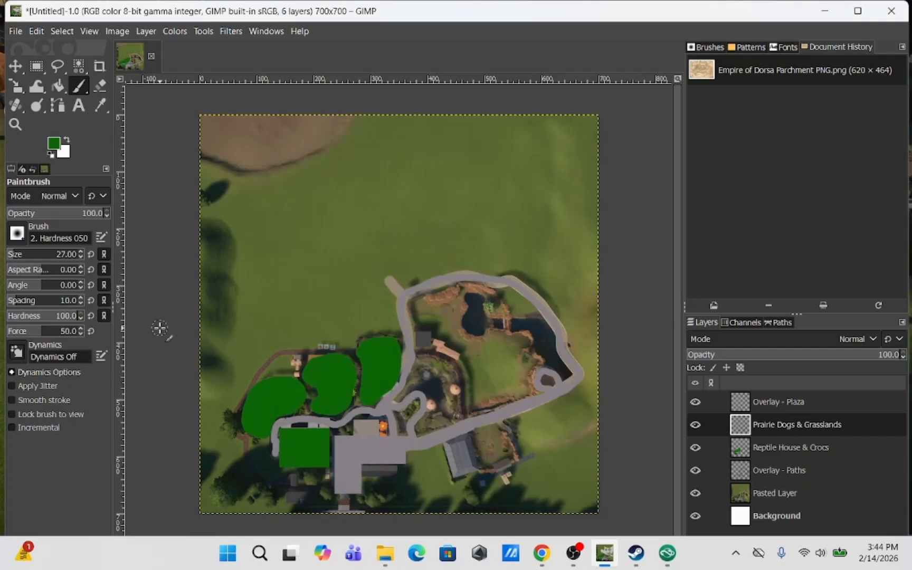
Set the foreground colour to gold cf9915 and paint a large blob over the prairie dog habitat
{"action": "left_click", "coordinate": [53, 144]}
{"action": "left_click_drag", "start_coordinate": [110, 203], "coordinate": [109, 203]}
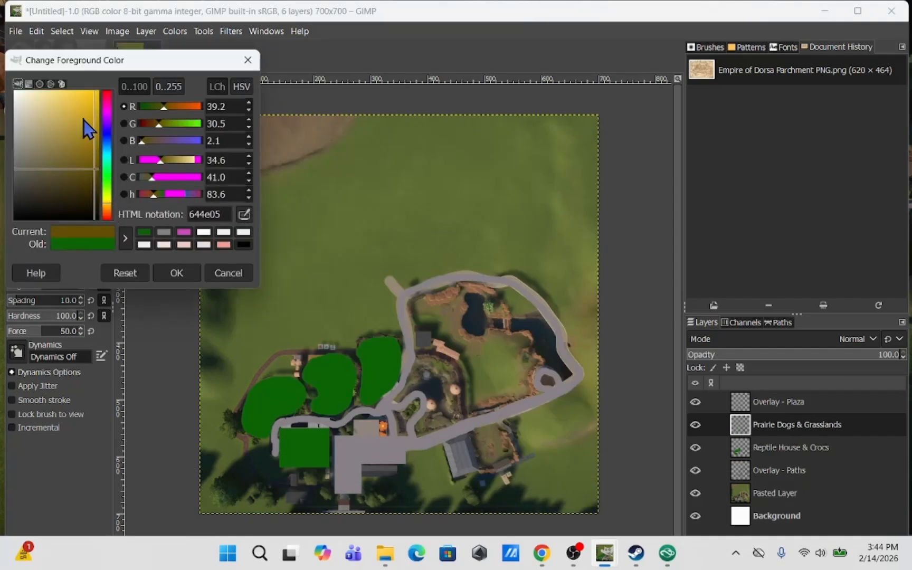
{"action": "left_click_drag", "start_coordinate": [84, 122], "coordinate": [90, 114]}
{"action": "left_click_drag", "start_coordinate": [108, 200], "coordinate": [110, 205]}
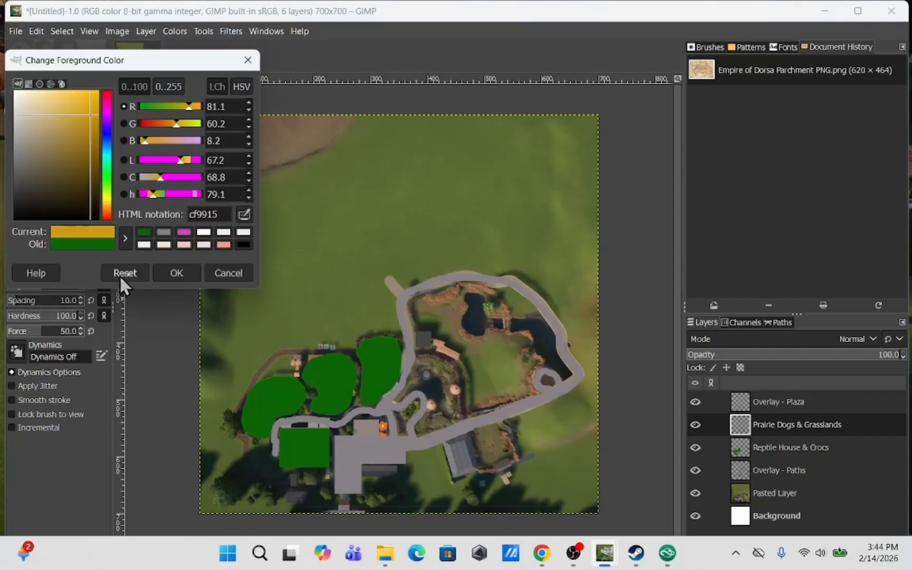
{"action": "left_click", "coordinate": [176, 273]}
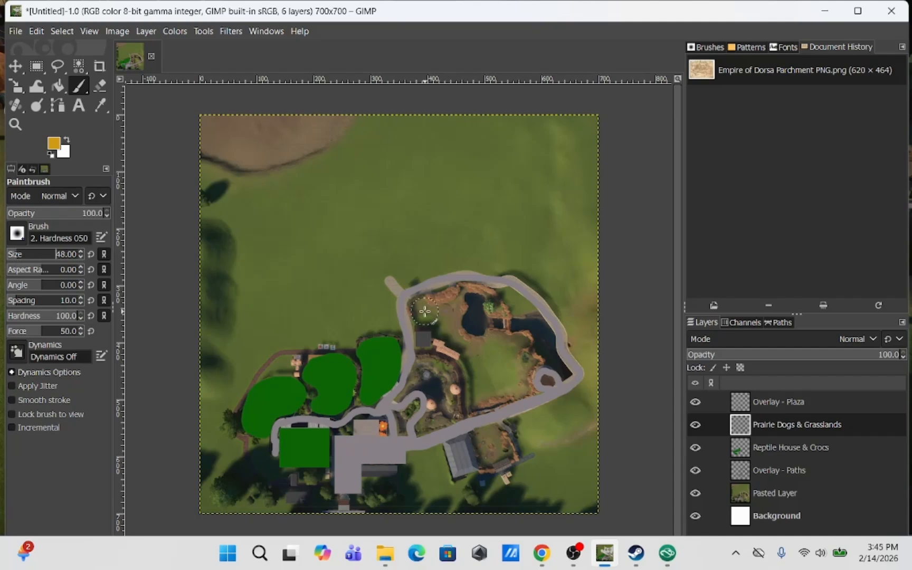
{"action": "mouse_move", "coordinate": [425, 311]}
{"action": "left_mouse_down"}
{"action": "mouse_move", "coordinate": [431, 333]}
{"action": "mouse_move", "coordinate": [463, 339]}
{"action": "mouse_move", "coordinate": [482, 386]}
{"action": "mouse_move", "coordinate": [506, 386]}
{"action": "mouse_move", "coordinate": [518, 348]}
{"action": "mouse_move", "coordinate": [487, 343]}
{"action": "mouse_move", "coordinate": [464, 300]}
{"action": "mouse_move", "coordinate": [437, 304]}
{"action": "mouse_move", "coordinate": [454, 317]}
{"action": "left_mouse_up"}
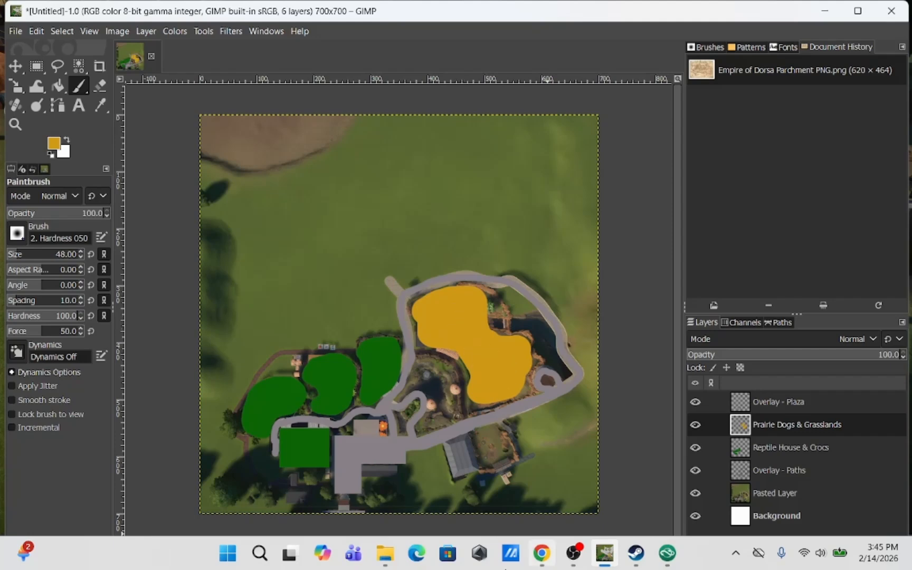
Shrink the brush to 16 and paint gold over the small grassland enclosure to the south-east
{"action": "left_click_drag", "start_coordinate": [32, 253], "coordinate": [21, 254]}
{"action": "left_click_drag", "start_coordinate": [474, 436], "coordinate": [492, 430]}
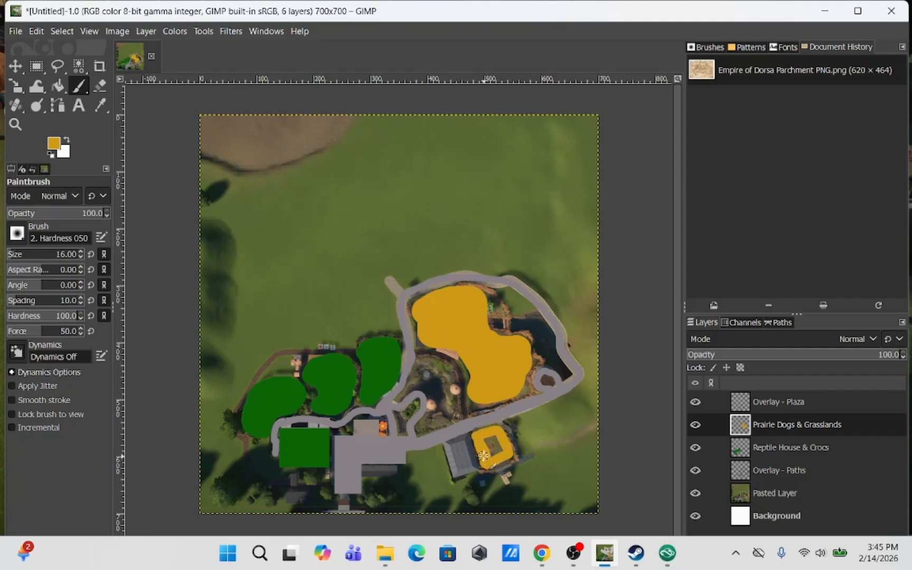
{"action": "mouse_move", "coordinate": [484, 455]}
{"action": "left_mouse_down"}
{"action": "mouse_move", "coordinate": [478, 435]}
{"action": "mouse_move", "coordinate": [484, 461]}
{"action": "mouse_move", "coordinate": [506, 454]}
{"action": "mouse_move", "coordinate": [484, 433]}
{"action": "mouse_move", "coordinate": [507, 445]}
{"action": "left_mouse_up"}
{"action": "key", "text": "ctrl+z"}
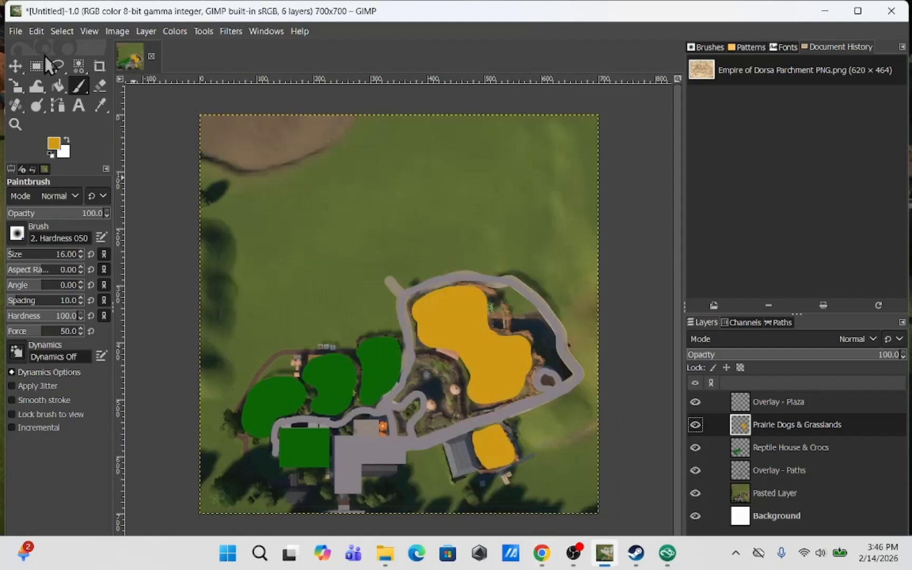
Select the angled building beside the south-east enclosure and bucket-fill it with gold
{"action": "left_click", "coordinate": [36, 66]}
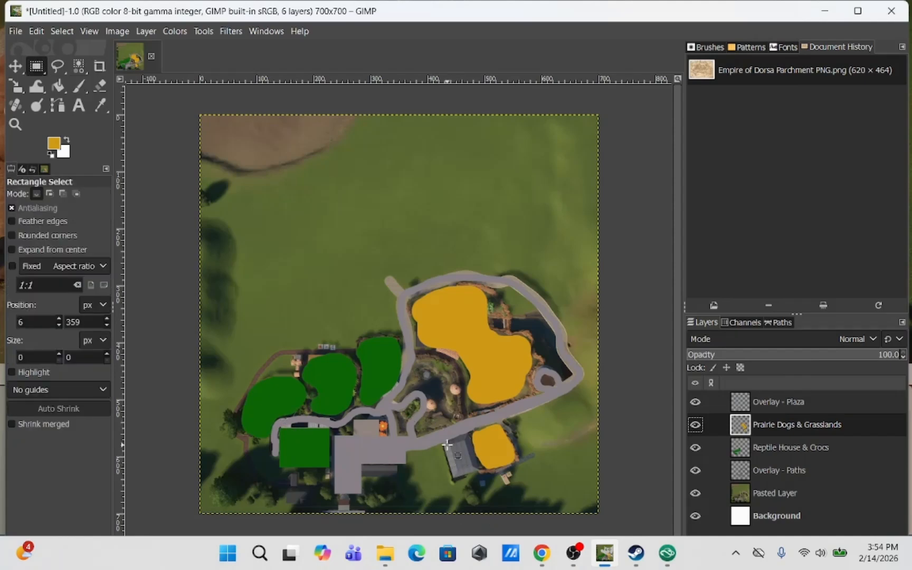
{"action": "left_click_drag", "start_coordinate": [445, 442], "coordinate": [485, 480]}
{"action": "key", "text": "shift+r"}
{"action": "key", "text": "Return"}
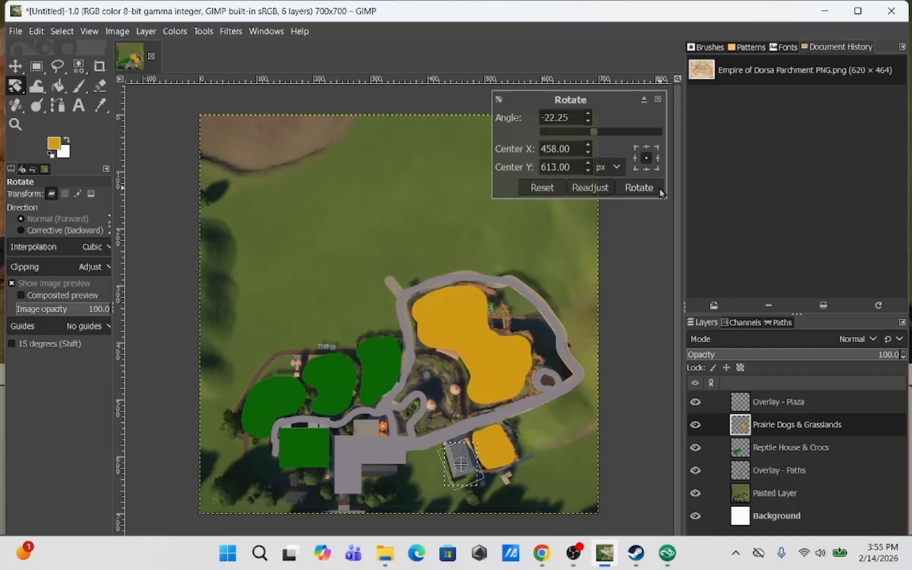
{"action": "key", "text": "ctrl+z"}
{"action": "left_click", "coordinate": [57, 66]}
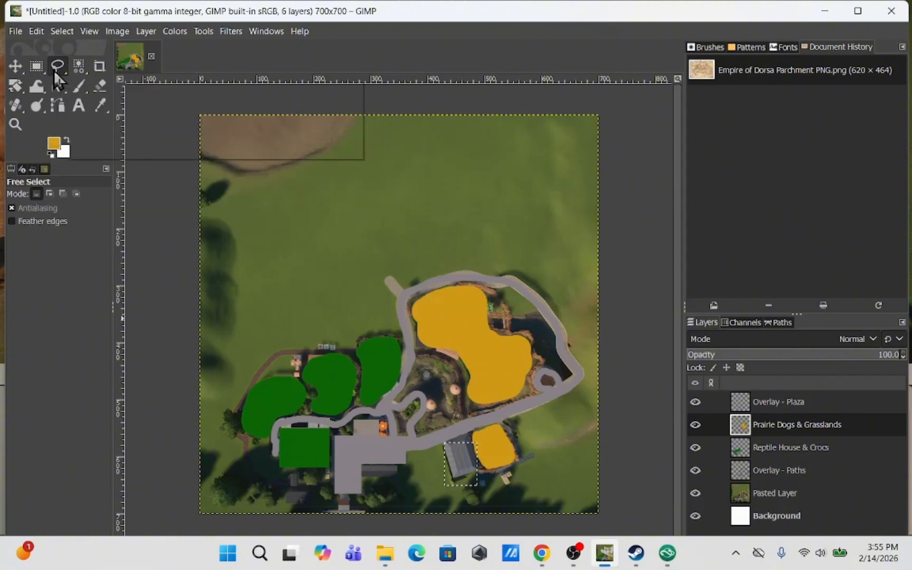
{"action": "left_click", "coordinate": [450, 389]}
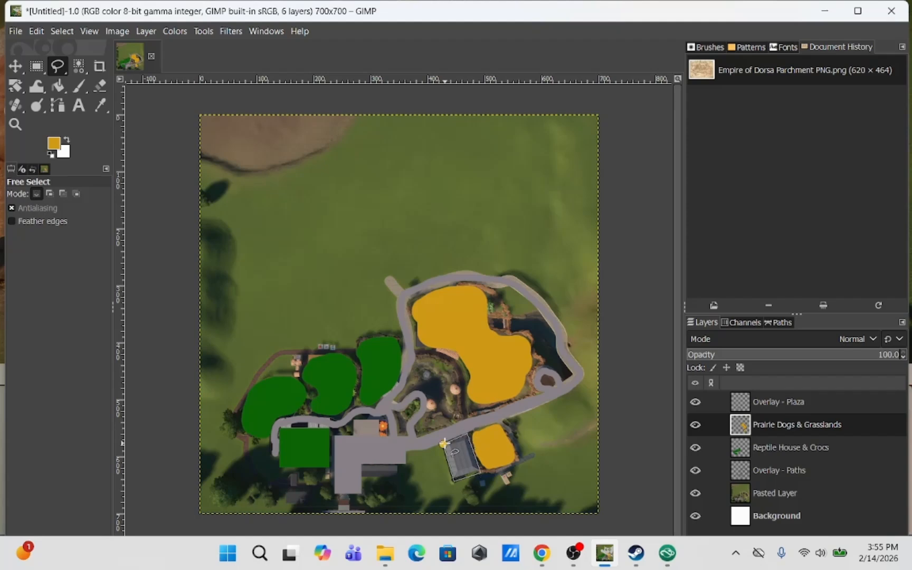
{"action": "key", "text": "shift+b"}
{"action": "left_click", "coordinate": [458, 455]}
{"action": "left_click", "coordinate": [36, 66]}
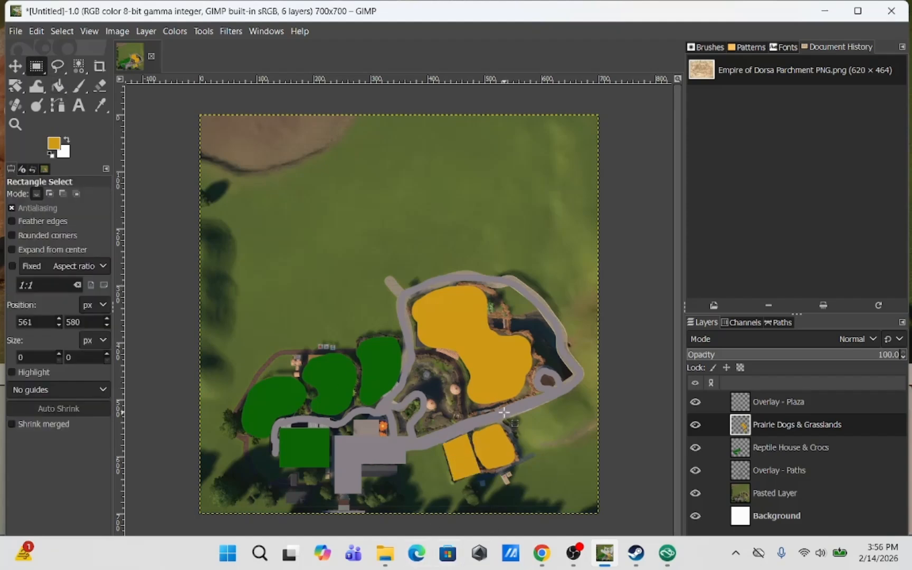
Add a new layer named Flamingos
{"action": "left_click", "coordinate": [146, 30]}
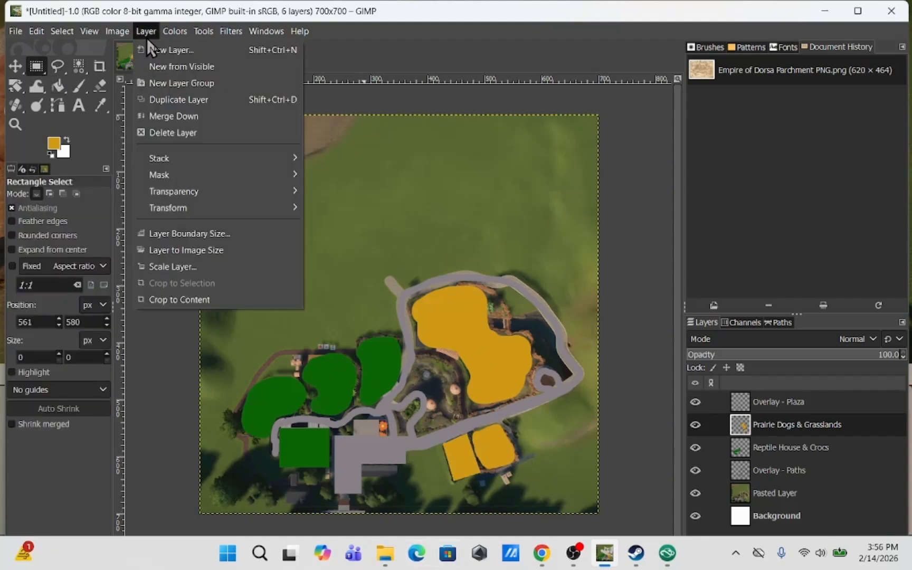
{"action": "left_click", "coordinate": [169, 61]}
{"action": "left_click", "coordinate": [152, 56]}
{"action": "key", "text": "Escape"}
{"action": "key", "text": "shift+ctrl+n"}
{"action": "type", "text": "Flamingos"}
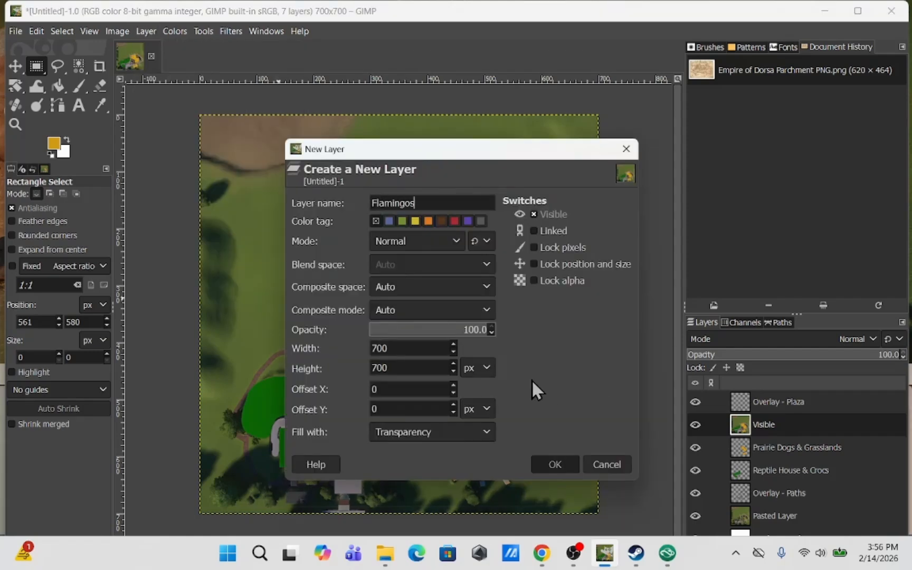
{"action": "key", "text": "Return"}
Set the foreground colour to pink f8adc1 and switch to the Paintbrush
{"action": "left_click", "coordinate": [53, 143]}
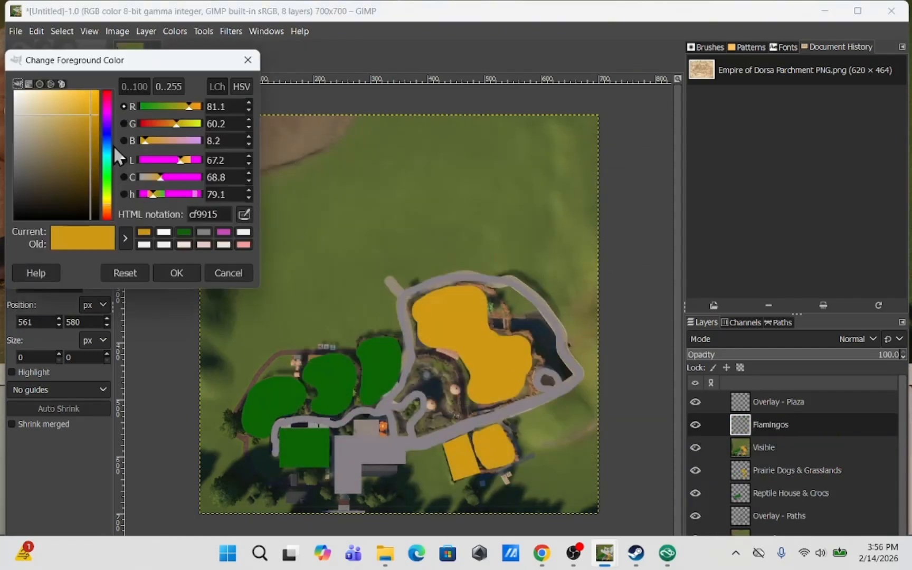
{"action": "left_click", "coordinate": [107, 95]}
{"action": "left_click", "coordinate": [41, 96]}
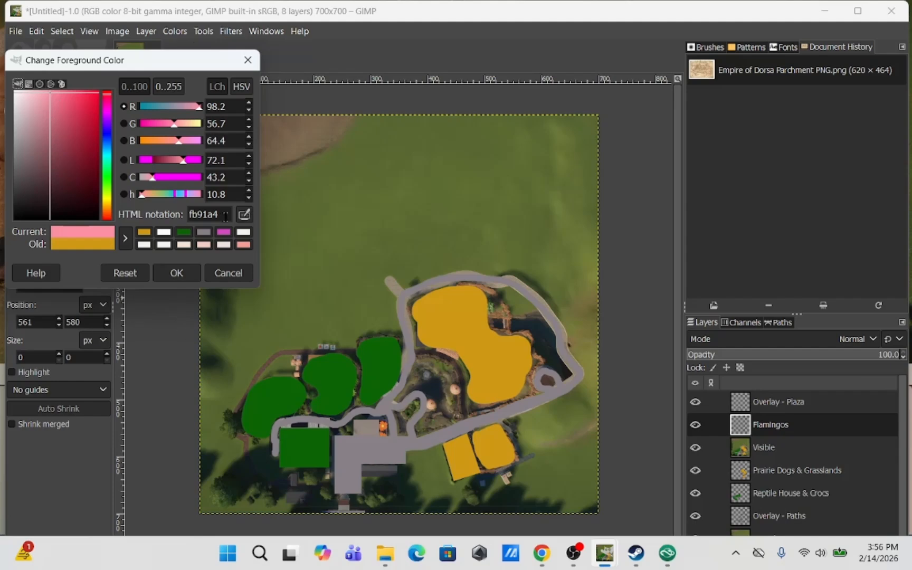
{"action": "key", "text": "Escape"}
{"action": "left_click", "coordinate": [57, 152]}
{"action": "left_click", "coordinate": [107, 98]}
{"action": "left_click", "coordinate": [42, 97]}
{"action": "left_click", "coordinate": [176, 273]}
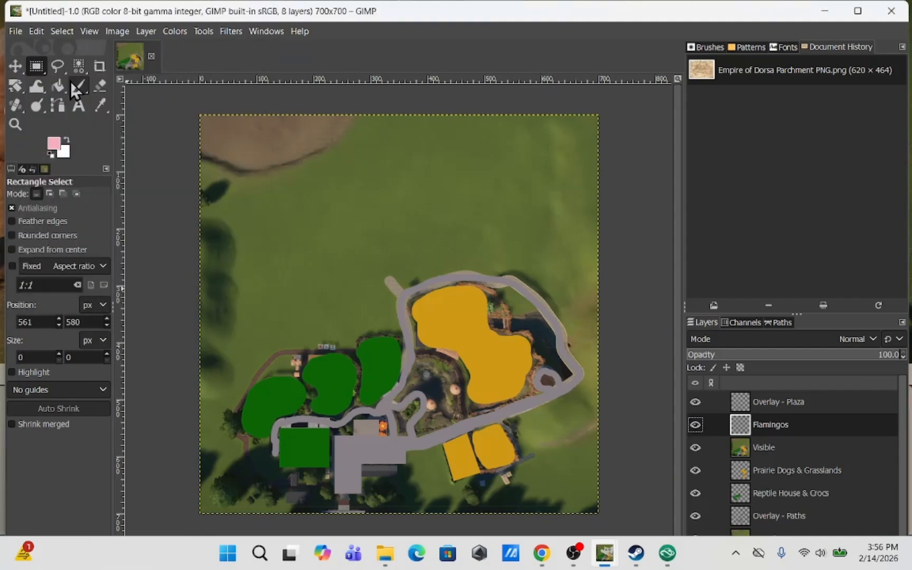
{"action": "left_click", "coordinate": [78, 85]}
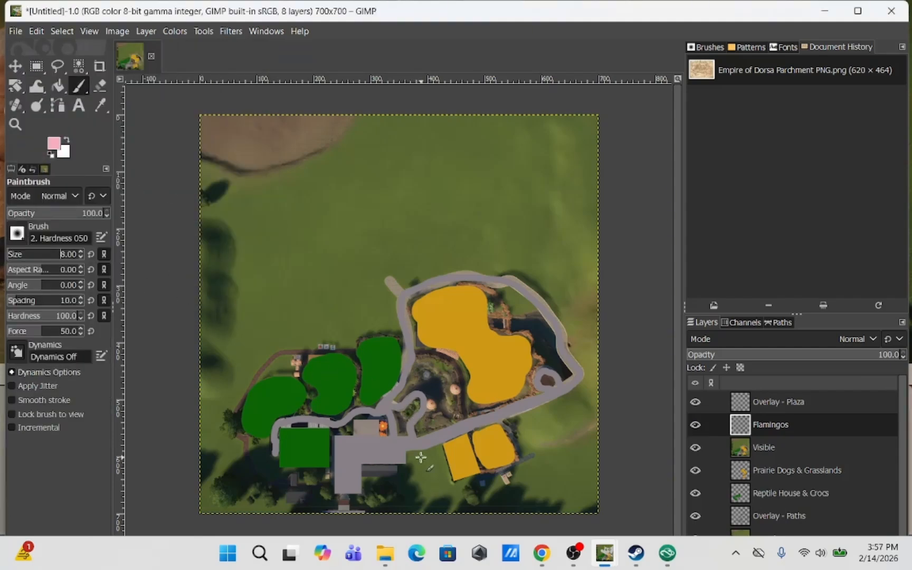
{"action": "left_click", "coordinate": [91, 32]}
{"action": "mouse_move", "coordinate": [174, 99]}
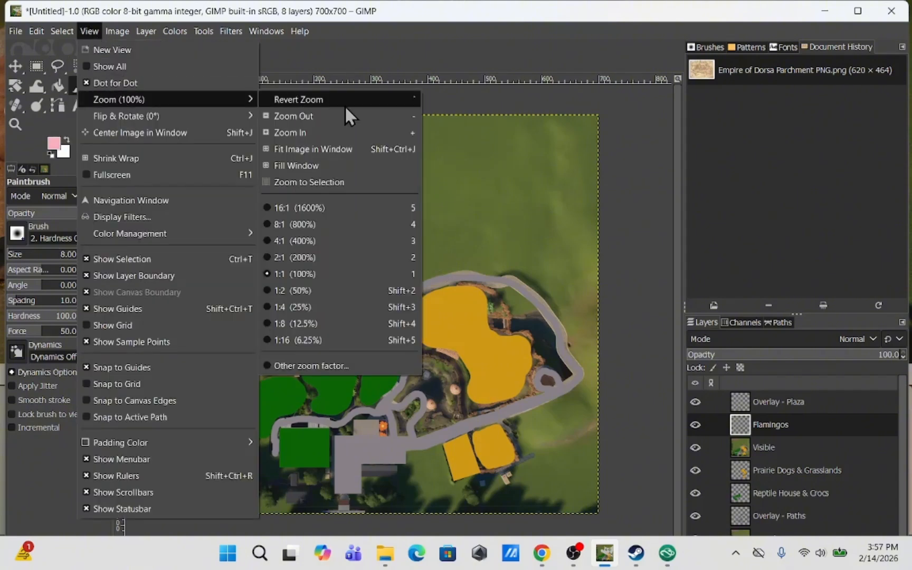
{"action": "left_click", "coordinate": [628, 344]}
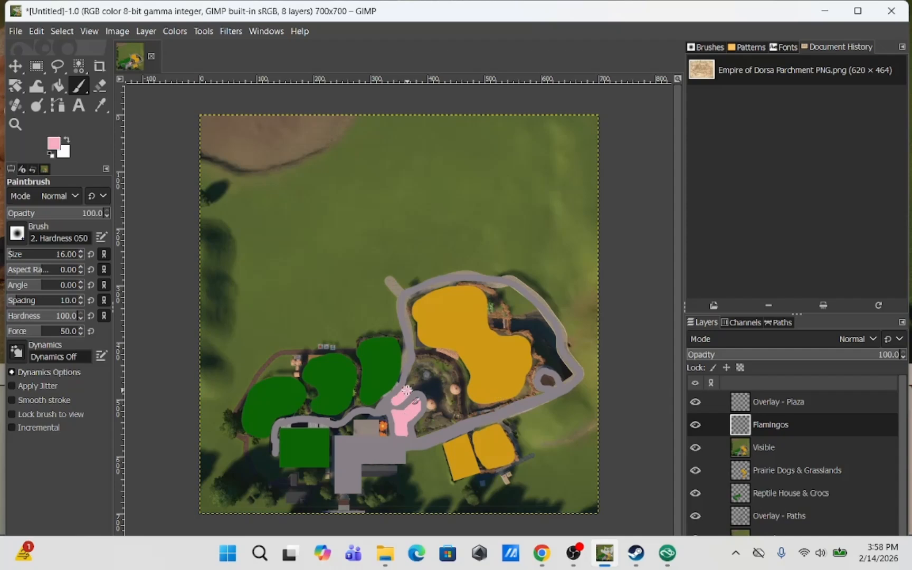
Paint a pink outline around the flamingo habitat and bucket-fill its interior
{"action": "mouse_move", "coordinate": [425, 359]}
{"action": "left_mouse_down"}
{"action": "mouse_move", "coordinate": [455, 368]}
{"action": "mouse_move", "coordinate": [456, 397]}
{"action": "left_mouse_up"}
{"action": "mouse_move", "coordinate": [419, 426]}
{"action": "left_mouse_down"}
{"action": "mouse_move", "coordinate": [456, 412]}
{"action": "mouse_move", "coordinate": [429, 419]}
{"action": "mouse_move", "coordinate": [436, 396]}
{"action": "mouse_move", "coordinate": [413, 386]}
{"action": "left_mouse_up"}
{"action": "key", "text": "ctrl+z"}
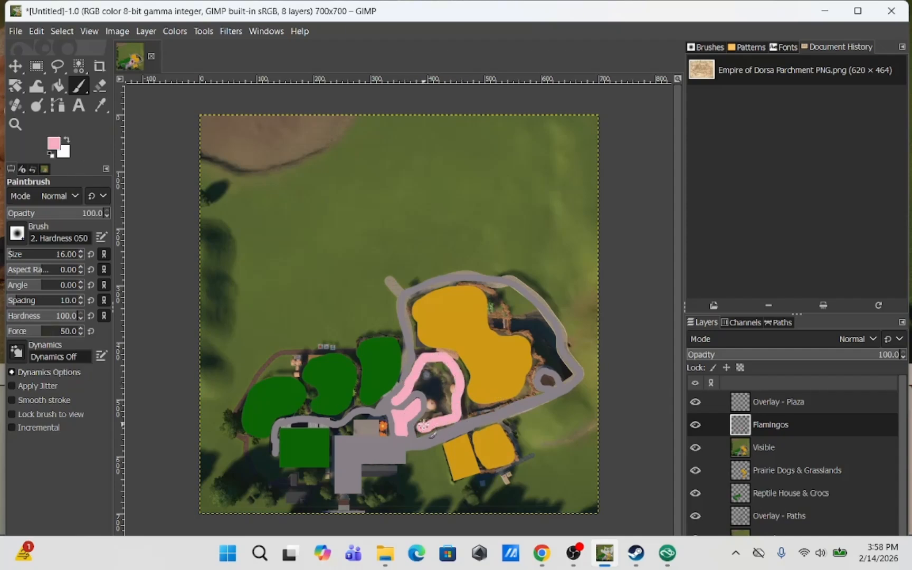
{"action": "key", "text": "shift+b"}
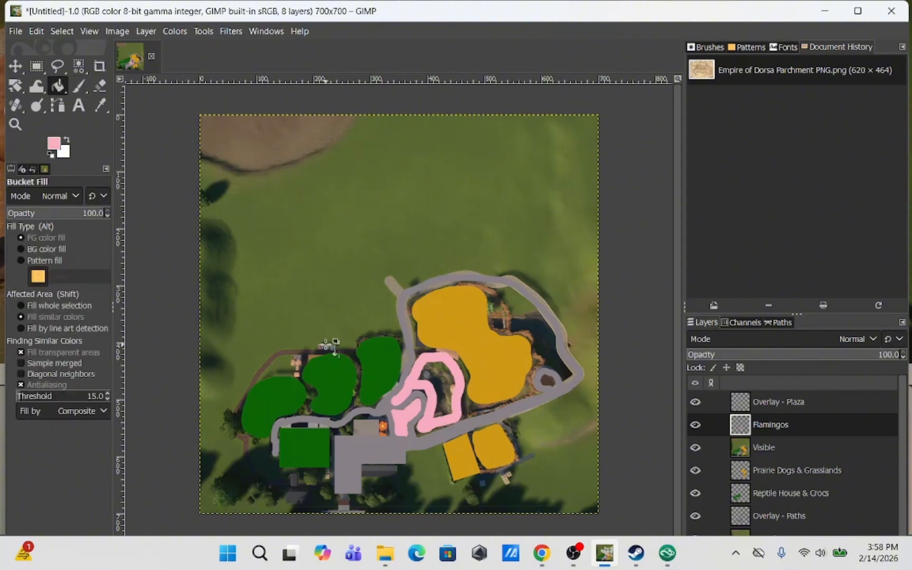
{"action": "left_click", "coordinate": [435, 387]}
{"action": "key", "text": "r"}
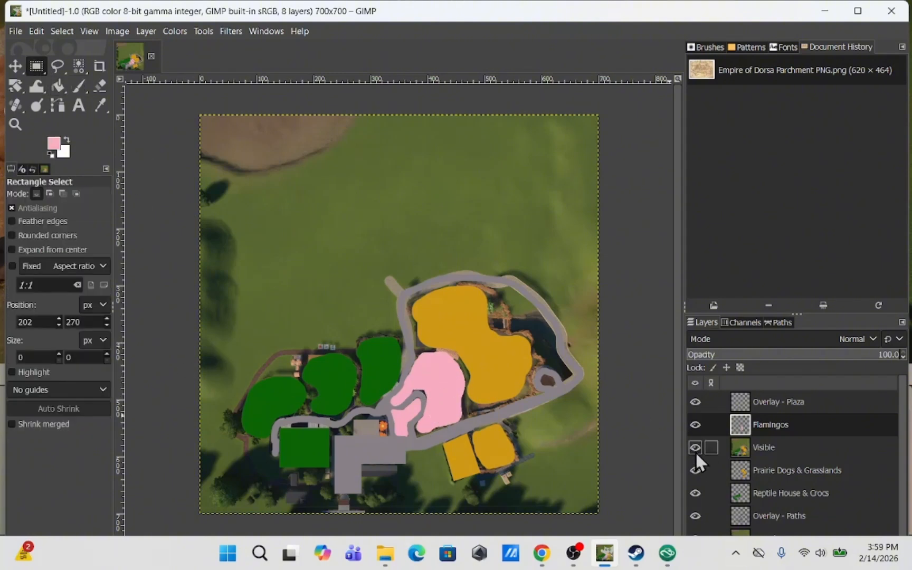
Delete the extra Visible layer
{"action": "scroll", "coordinate": [695, 451], "scroll_direction": "down", "scroll_amount": 1}
{"action": "right_click", "coordinate": [697, 436]}
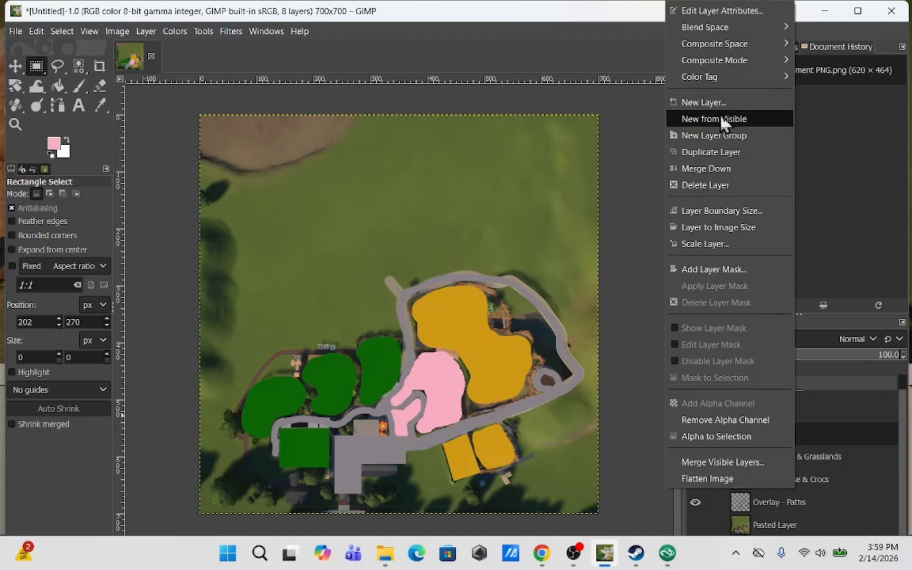
{"action": "left_click", "coordinate": [705, 184]}
{"action": "left_click", "coordinate": [695, 515]}
Set the foreground colour to dark grey
{"action": "left_click", "coordinate": [54, 144]}
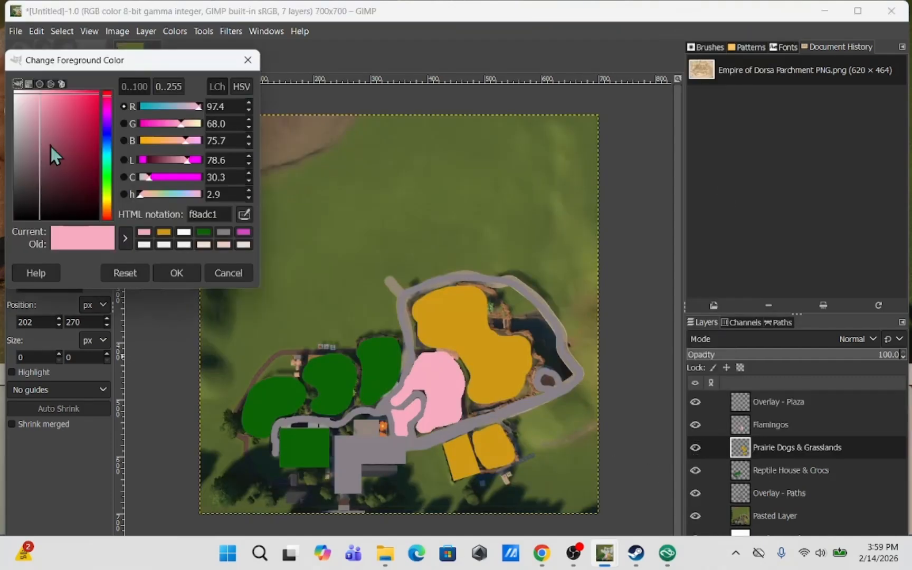
{"action": "left_click_drag", "start_coordinate": [22, 197], "coordinate": [17, 184]}
{"action": "key", "text": "Return"}
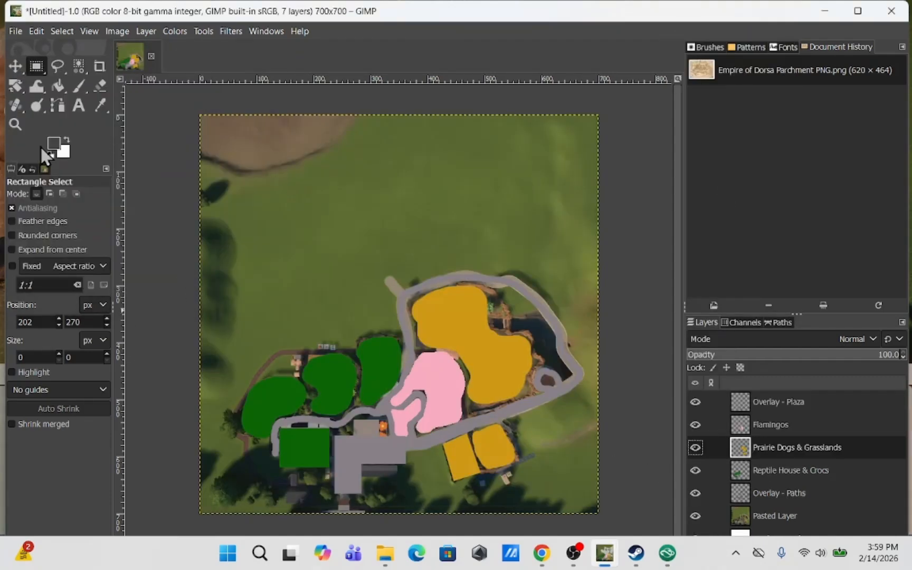
Add a new layer named Facilities
{"action": "left_click", "coordinate": [57, 66]}
{"action": "key", "text": "ctrl+shift+n"}
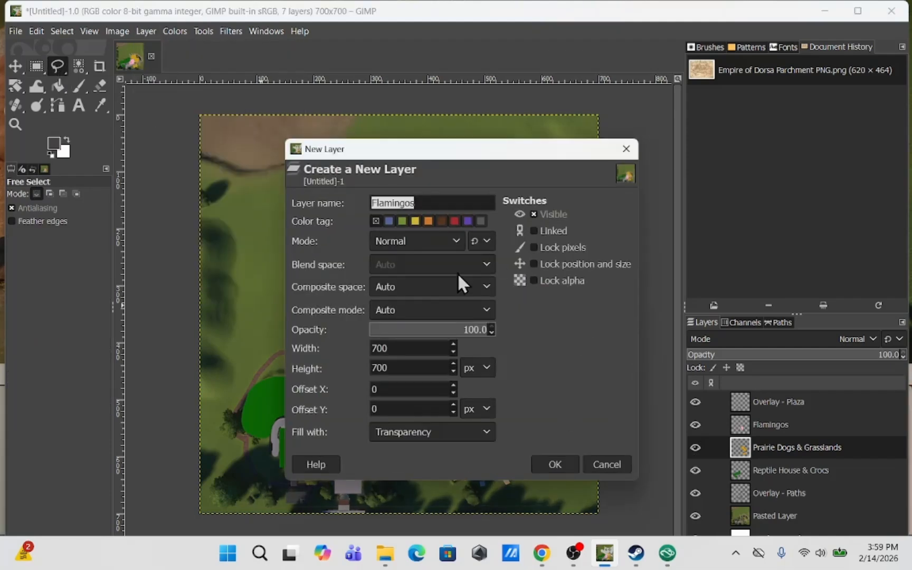
{"action": "key", "text": "Return"}
Select the two small buildings beside the plaza and fill them with dark grey
{"action": "key", "text": "r"}
{"action": "left_click_drag", "start_coordinate": [400, 479], "coordinate": [360, 464]}
{"action": "key", "text": "shift+b"}
{"action": "left_click", "coordinate": [57, 66]}
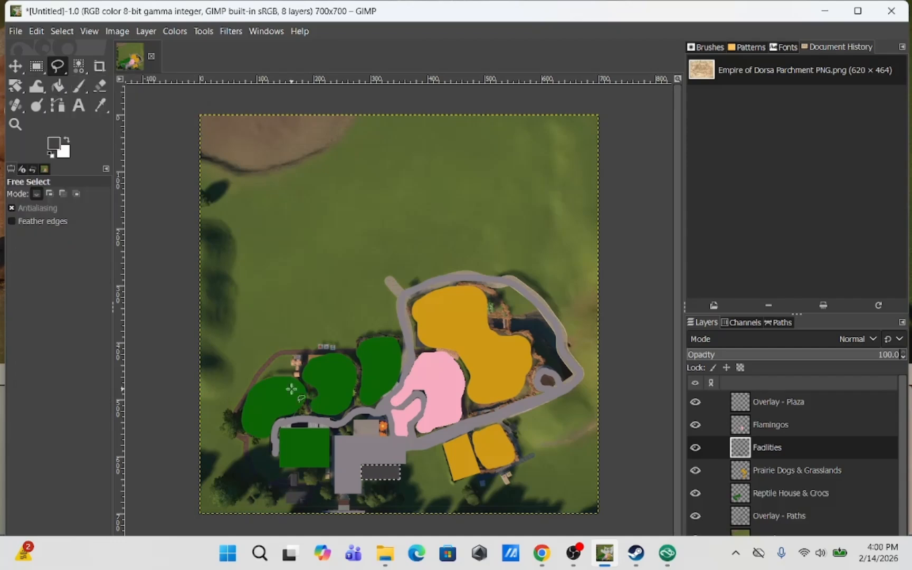
{"action": "left_click", "coordinate": [353, 436]}
{"action": "left_click", "coordinate": [388, 436]}
{"action": "left_click", "coordinate": [385, 418]}
{"action": "left_click", "coordinate": [354, 419]}
{"action": "left_click", "coordinate": [353, 436]}
{"action": "left_click", "coordinate": [58, 86]}
{"action": "left_click", "coordinate": [370, 428]}
Hide and re-show the pasted screenshot layer to check the painted map
{"action": "left_click", "coordinate": [37, 66]}
{"action": "left_click", "coordinate": [257, 263]}
{"action": "scroll", "coordinate": [689, 475], "scroll_direction": "down", "scroll_amount": 1}
{"action": "left_click", "coordinate": [696, 525]}
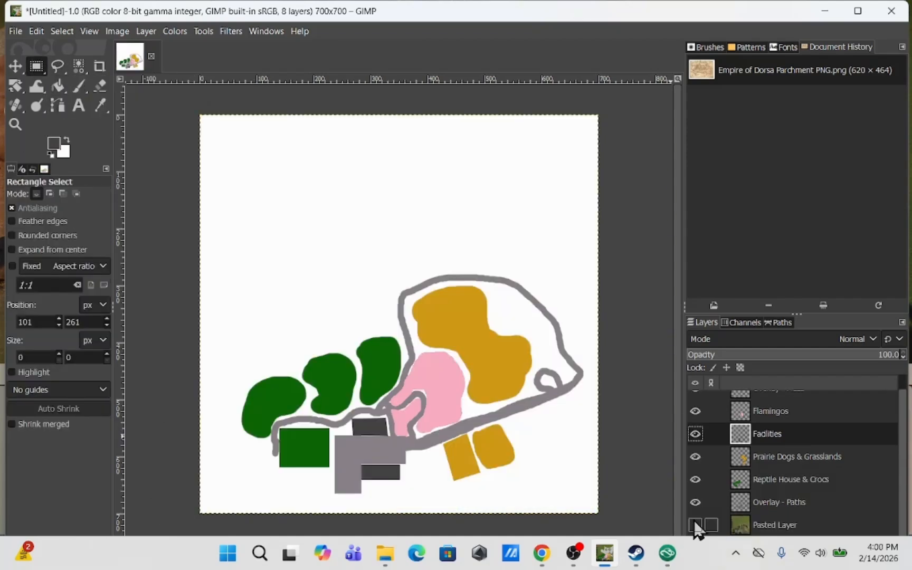
{"action": "left_click", "coordinate": [695, 525]}
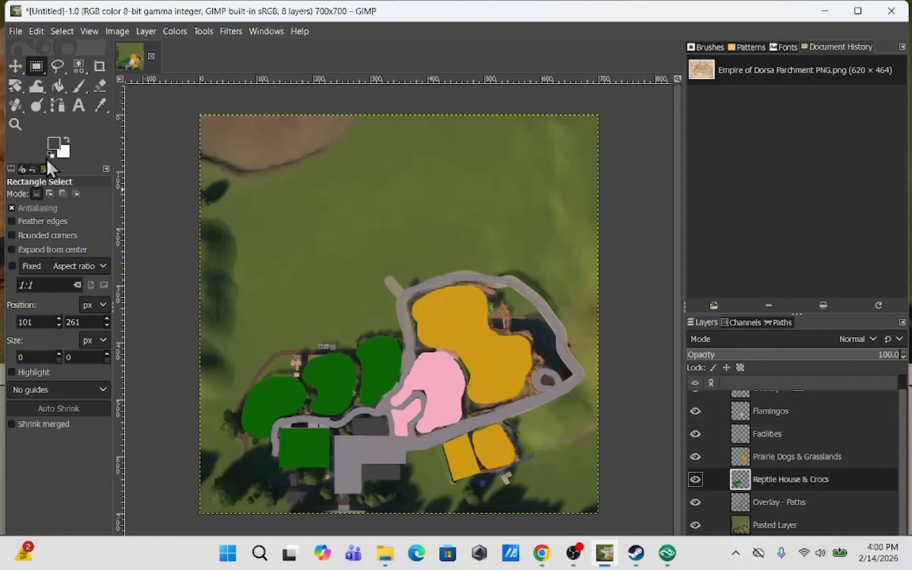
{"action": "left_click", "coordinate": [100, 105]}
{"action": "left_click", "coordinate": [79, 85]}
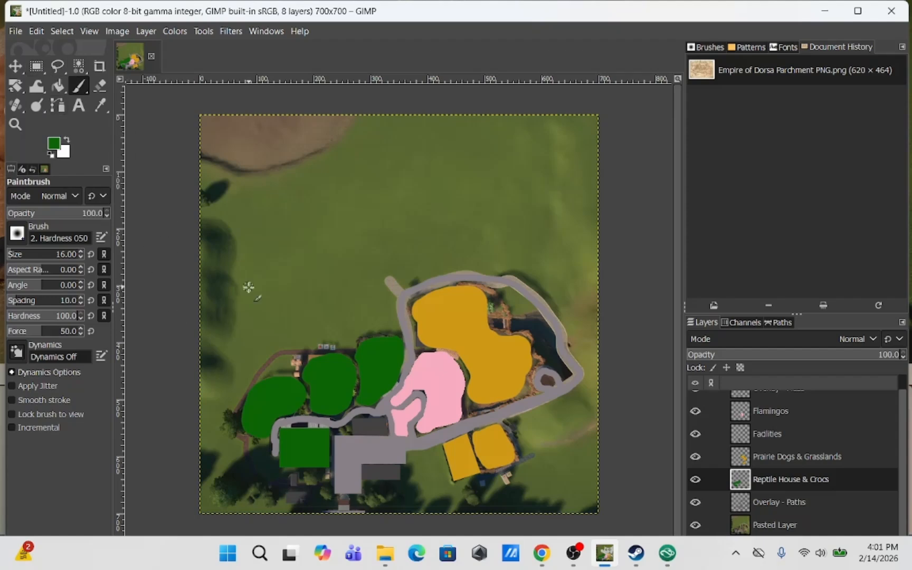
{"action": "left_click", "coordinate": [695, 524]}
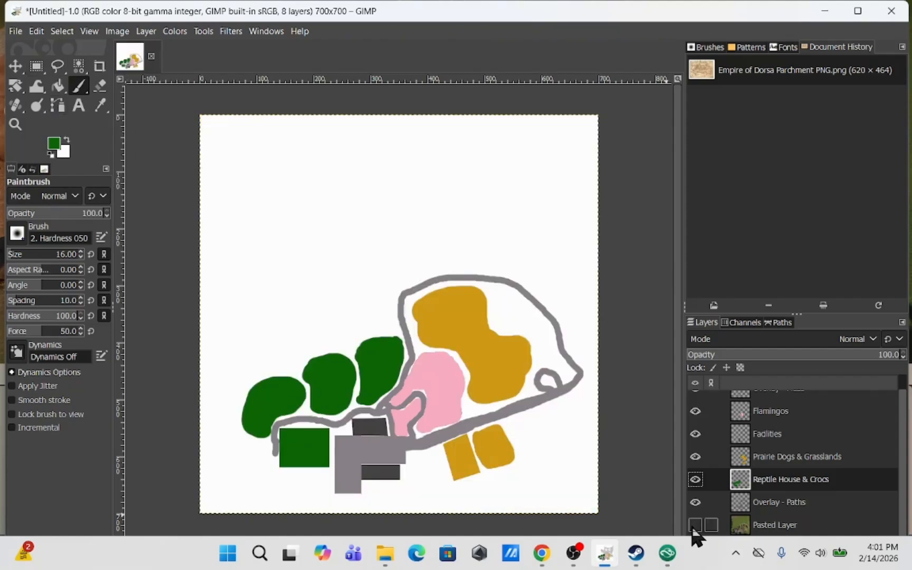
{"action": "left_click", "coordinate": [695, 525]}
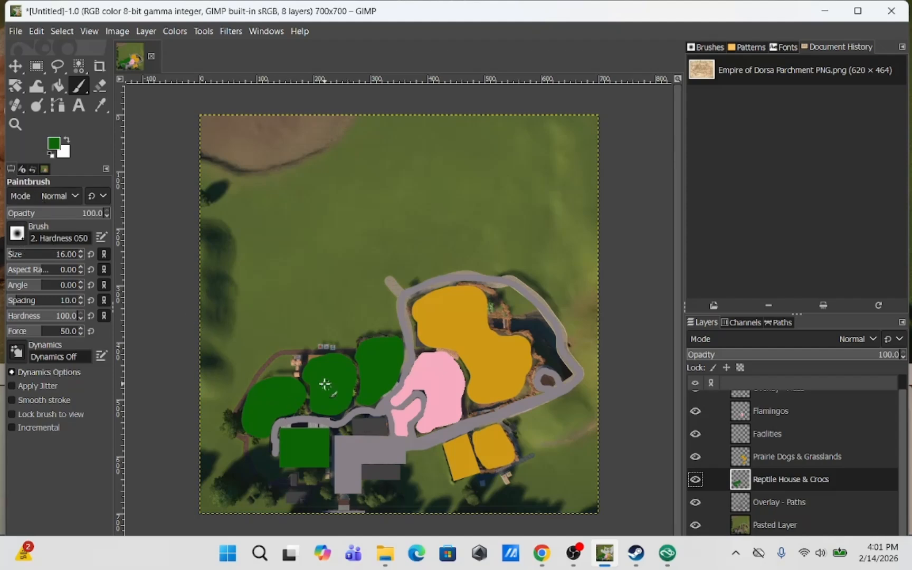
On the Overlay - Plaza layer, select a rectangle about 115 × 33 px at the entrance on the bottom edge
{"action": "left_click", "coordinate": [37, 66]}
{"action": "scroll", "coordinate": [800, 403], "scroll_direction": "up", "scroll_amount": 1}
{"action": "left_click", "coordinate": [791, 402]}
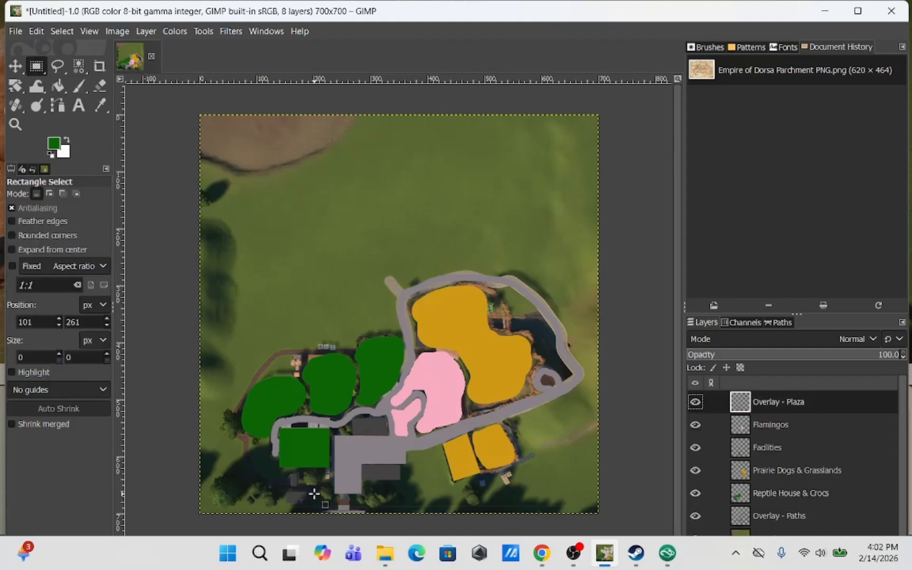
{"action": "left_click_drag", "start_coordinate": [312, 493], "coordinate": [377, 512]}
Pick the buildings' dark grey and fill a rectangle at the entrance on the bottom edge with it on the Overlay - Plaza layer
{"action": "left_click", "coordinate": [53, 143]}
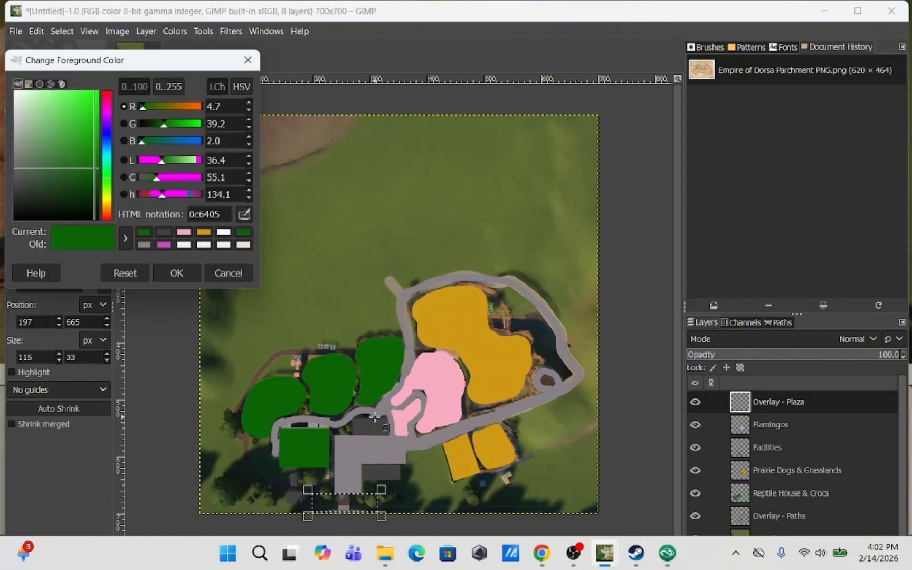
{"action": "left_click", "coordinate": [373, 429]}
{"action": "left_click", "coordinate": [218, 277]}
{"action": "key", "text": "o"}
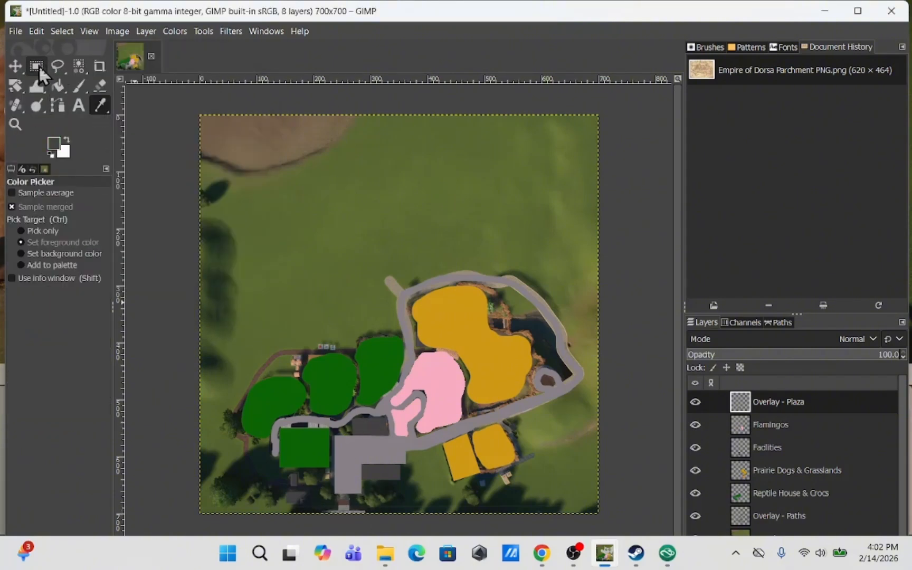
{"action": "left_click", "coordinate": [38, 66]}
{"action": "left_click_drag", "start_coordinate": [316, 493], "coordinate": [370, 512]}
{"action": "left_click", "coordinate": [58, 86]}
{"action": "left_click", "coordinate": [349, 502]}
Pick the flamingo pink, choose a darker pink, and refill the flamingo habitat on the Flamingos layer
{"action": "left_click", "coordinate": [36, 66]}
{"action": "left_click", "coordinate": [312, 352]}
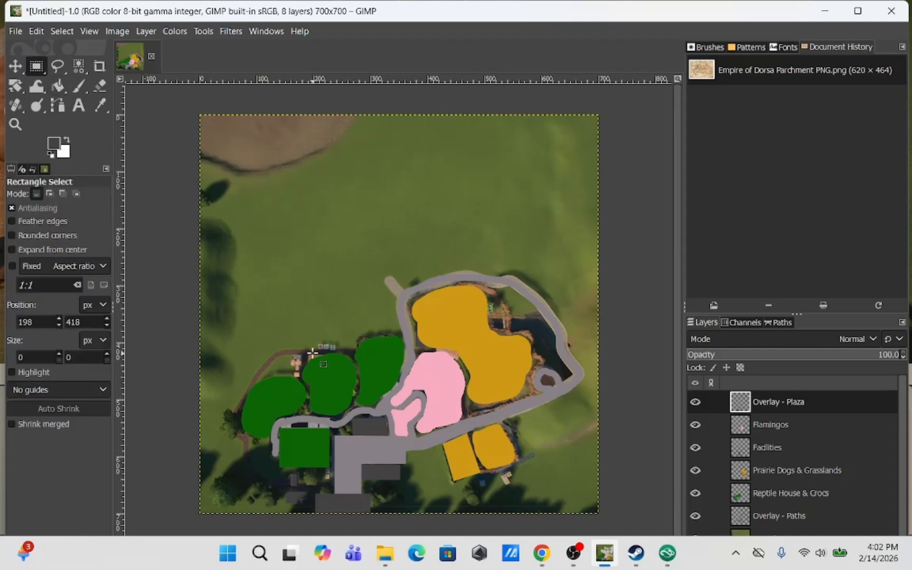
{"action": "left_click", "coordinate": [100, 105]}
{"action": "left_click", "coordinate": [437, 374]}
{"action": "left_click", "coordinate": [53, 143]}
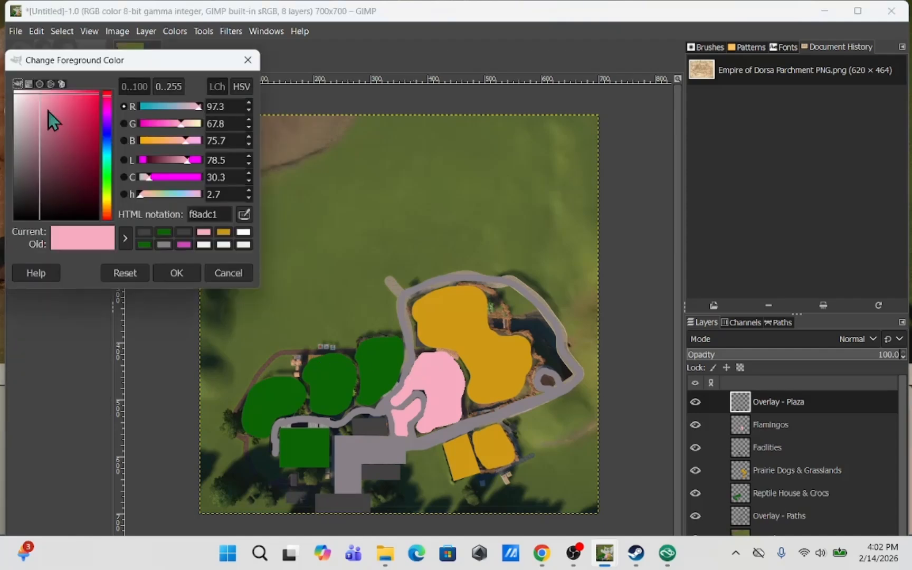
{"action": "left_click", "coordinate": [51, 112]}
{"action": "left_click", "coordinate": [176, 273]}
{"action": "left_click", "coordinate": [58, 85]}
{"action": "left_click", "coordinate": [770, 425]}
{"action": "left_click", "coordinate": [427, 385]}
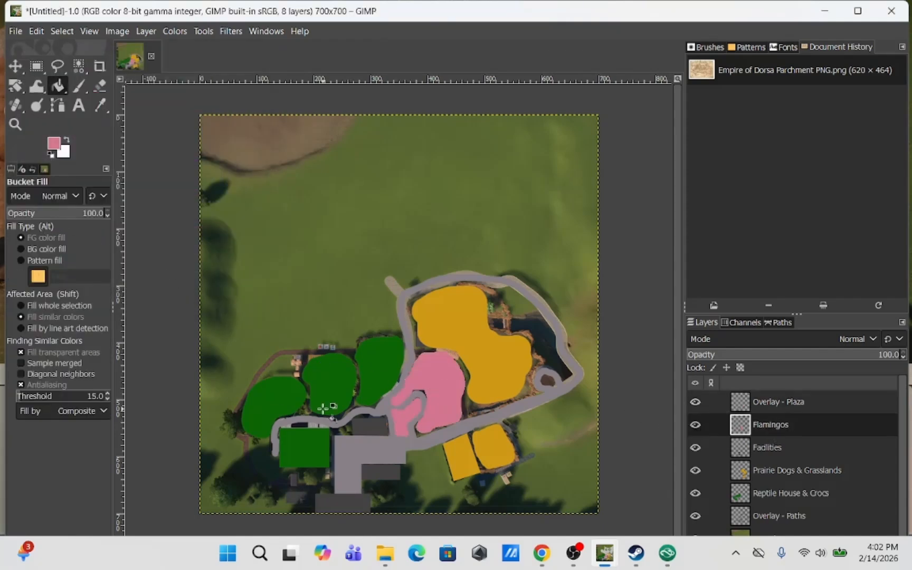
Add a new layer named Background layer directly above the pasted screenshot layer
{"action": "left_click", "coordinate": [36, 66]}
{"action": "scroll", "coordinate": [784, 482], "scroll_direction": "down", "scroll_amount": 2}
{"action": "left_click", "coordinate": [775, 524]}
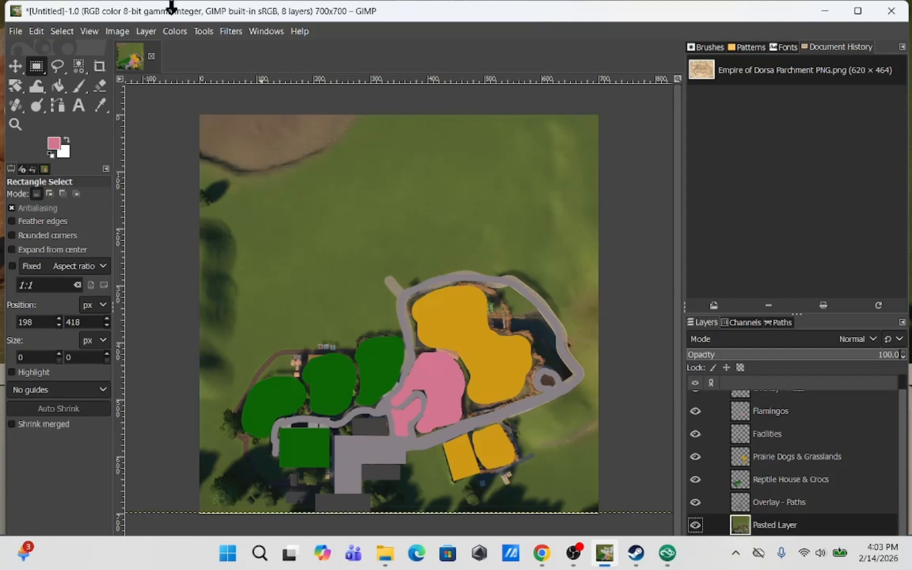
{"action": "key", "text": "shift+ctrl+n"}
{"action": "type", "text": "Background layer"}
{"action": "key", "text": "Return"}
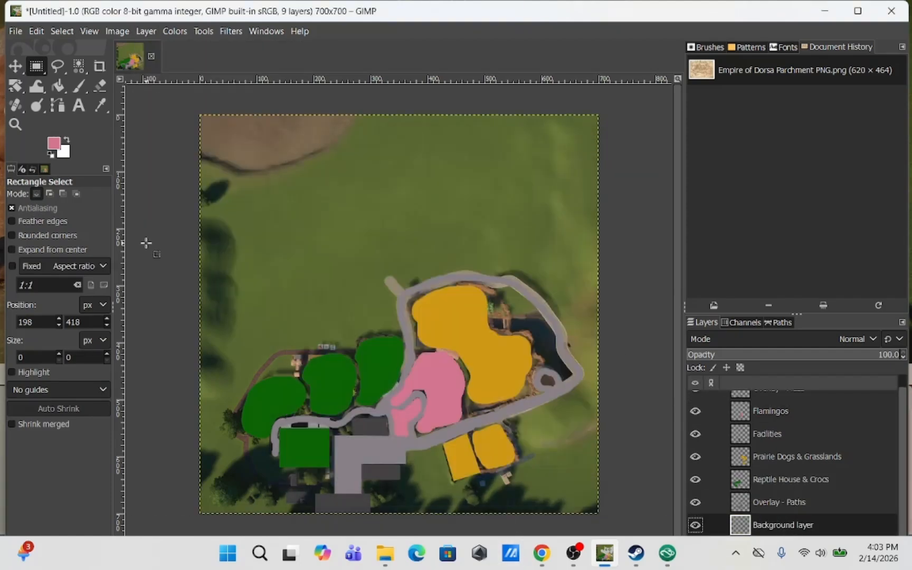
Fill the Background layer with a light grey colour
{"action": "left_click", "coordinate": [53, 143]}
{"action": "left_click", "coordinate": [18, 132]}
{"action": "left_click", "coordinate": [16, 125]}
{"action": "left_click", "coordinate": [176, 273]}
{"action": "left_click", "coordinate": [58, 85]}
{"action": "left_click", "coordinate": [219, 232]}
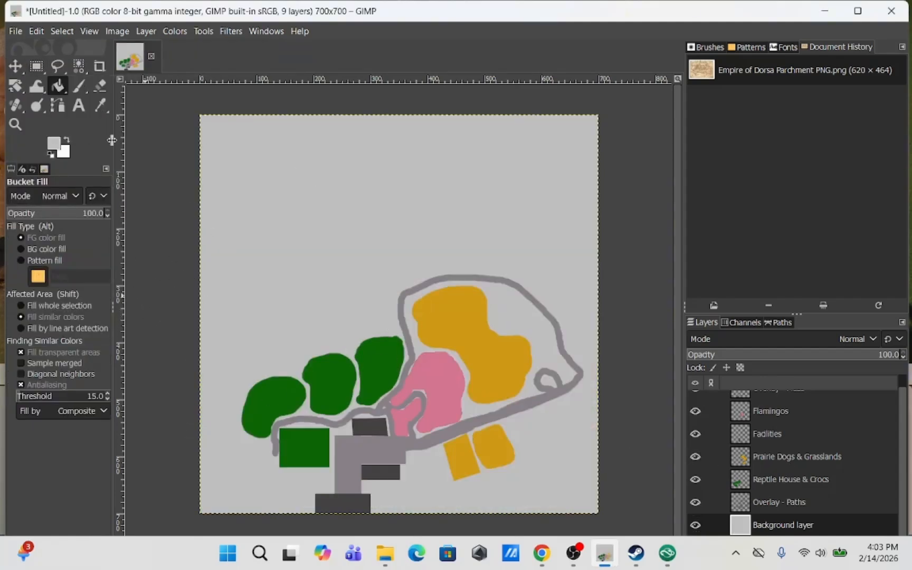
{"action": "left_click", "coordinate": [749, 457]}
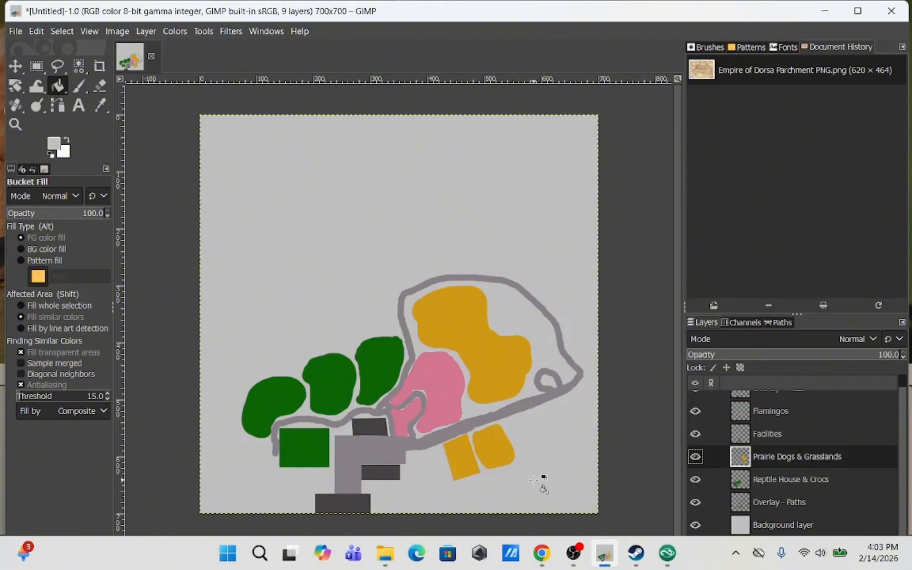
{"action": "key", "text": "o"}
{"action": "left_click", "coordinate": [528, 342]}
{"action": "left_click", "coordinate": [79, 86]}
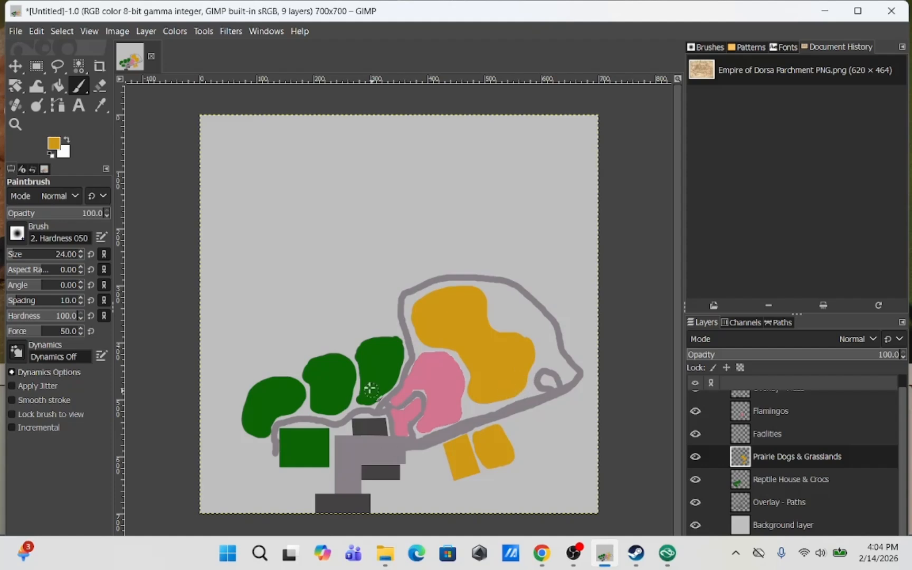
{"action": "left_click", "coordinate": [53, 143]}
On the Overlay - Paths layer, paint grey strokes with a 16 px brush to join and extend the paths
{"action": "left_click", "coordinate": [823, 503]}
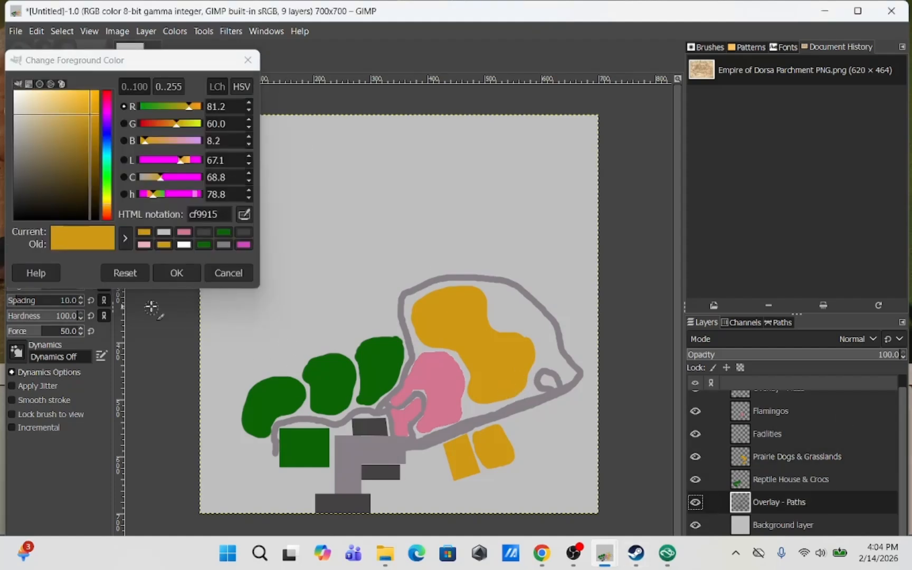
{"action": "left_click", "coordinate": [227, 273]}
{"action": "key", "text": "o"}
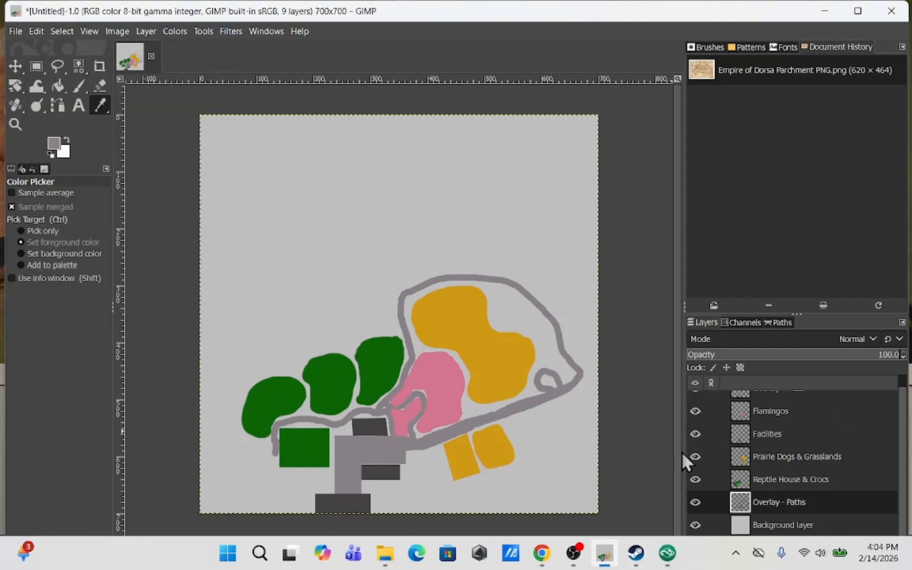
{"action": "left_click", "coordinate": [79, 86]}
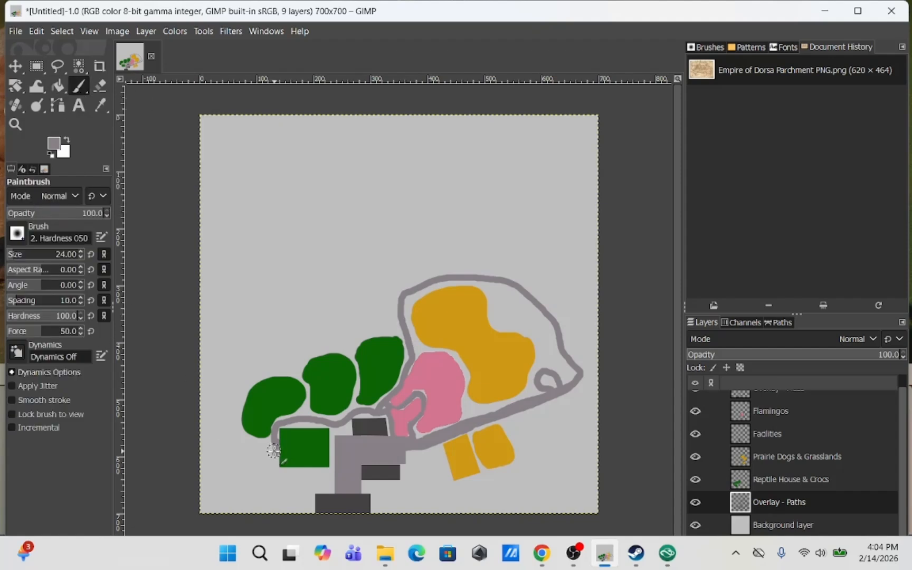
{"action": "left_click", "coordinate": [14, 261]}
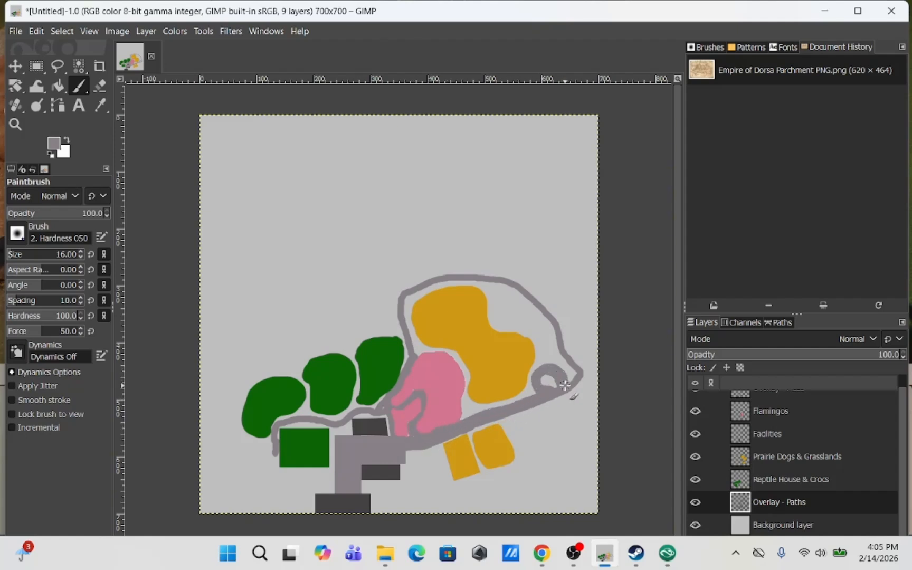
{"action": "mouse_move", "coordinate": [275, 443]}
{"action": "left_mouse_down"}
{"action": "mouse_move", "coordinate": [278, 424]}
{"action": "mouse_move", "coordinate": [317, 418]}
{"action": "left_mouse_up"}
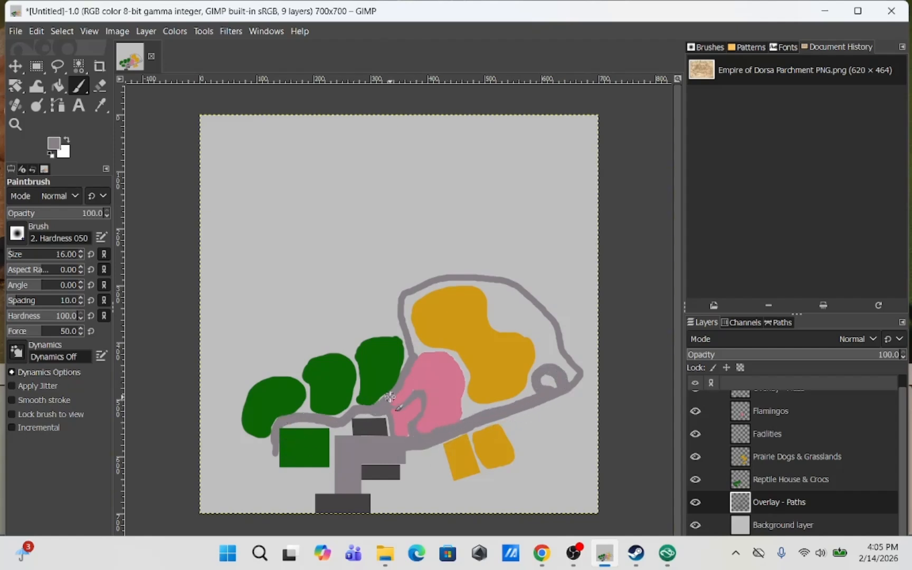
{"action": "mouse_move", "coordinate": [416, 284]}
{"action": "left_mouse_down"}
{"action": "mouse_move", "coordinate": [398, 310]}
{"action": "mouse_move", "coordinate": [412, 355]}
{"action": "left_mouse_up"}
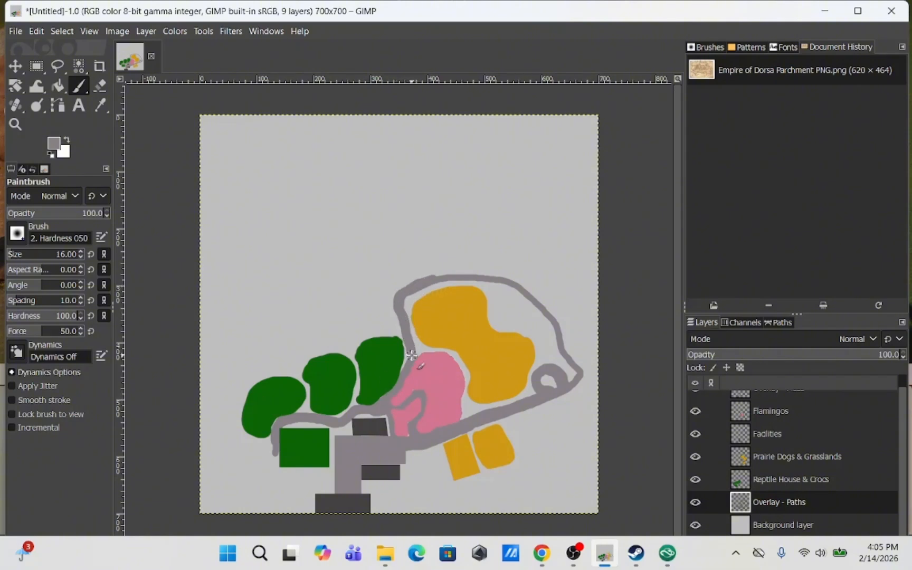
{"action": "left_click_drag", "start_coordinate": [403, 309], "coordinate": [462, 274]}
{"action": "left_click_drag", "start_coordinate": [523, 290], "coordinate": [579, 374]}
Pick the habitat green and paint a stroke on the Reptile House & Crocs layer, then undo it
{"action": "left_click", "coordinate": [53, 144]}
{"action": "left_click", "coordinate": [248, 60]}
{"action": "left_click", "coordinate": [99, 106]}
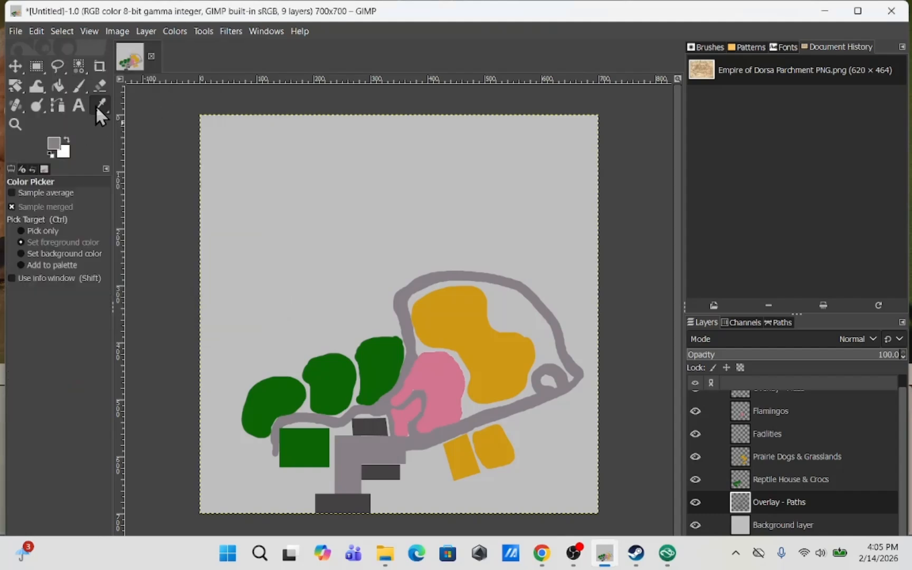
{"action": "left_click", "coordinate": [334, 392]}
{"action": "left_click", "coordinate": [79, 86]}
{"action": "left_click", "coordinate": [790, 479]}
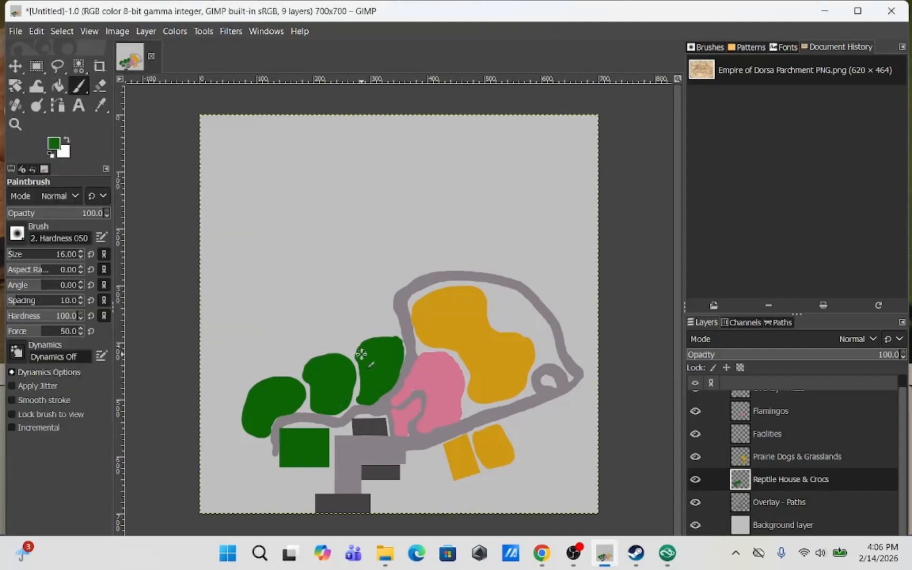
{"action": "mouse_move", "coordinate": [385, 341]}
{"action": "left_mouse_down"}
{"action": "mouse_move", "coordinate": [401, 373]}
{"action": "mouse_move", "coordinate": [366, 407]}
{"action": "left_mouse_up"}
{"action": "key", "text": "ctrl+z"}
Pick the path grey and return to painting with it on the Overlay - Paths layer
{"action": "left_click", "coordinate": [100, 106]}
{"action": "left_click", "coordinate": [361, 414]}
{"action": "left_click", "coordinate": [779, 502]}
{"action": "left_click", "coordinate": [79, 86]}
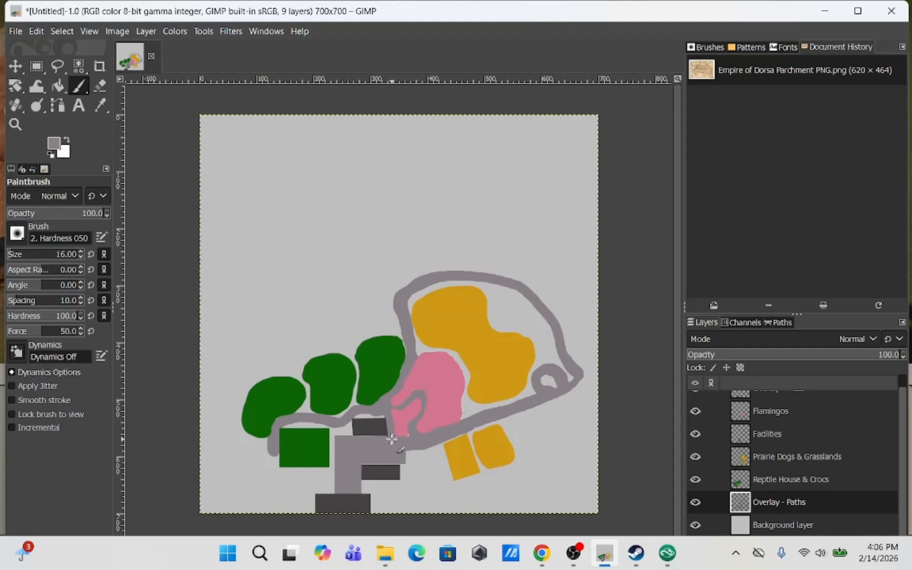
Add a new layer named Legend above the Background layer
{"action": "left_click", "coordinate": [782, 525]}
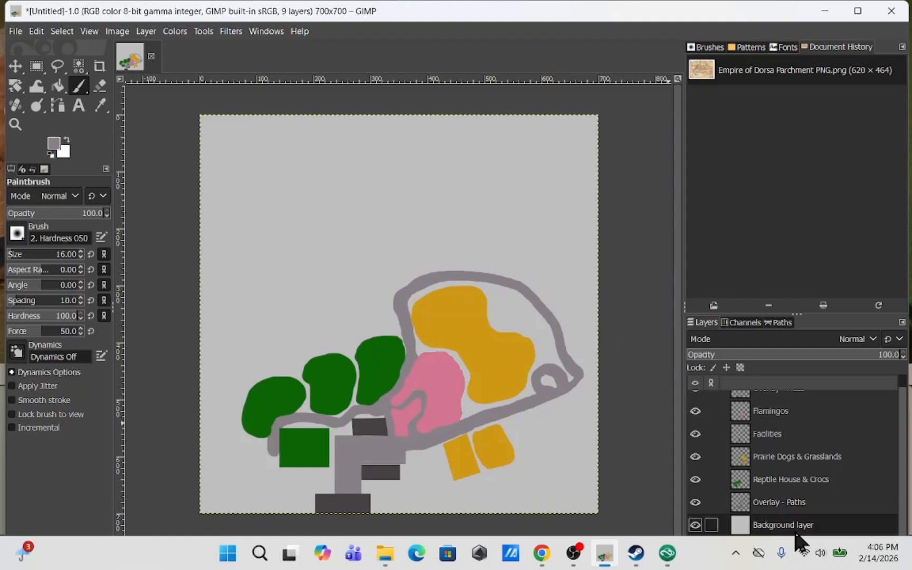
{"action": "left_click", "coordinate": [147, 31]}
{"action": "left_click", "coordinate": [169, 49]}
{"action": "type", "text": "Legend"}
{"action": "left_click", "coordinate": [554, 464]}
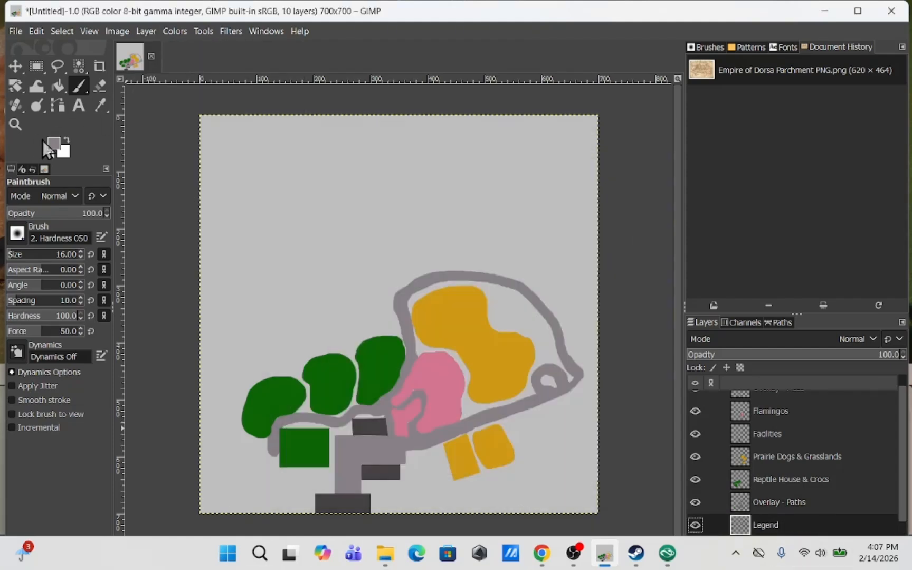
Select a tall rectangle in the top-left corner of the image on the Legend layer
{"action": "left_click", "coordinate": [37, 66]}
{"action": "left_click_drag", "start_coordinate": [198, 112], "coordinate": [304, 253]}
{"action": "left_click", "coordinate": [58, 86]}
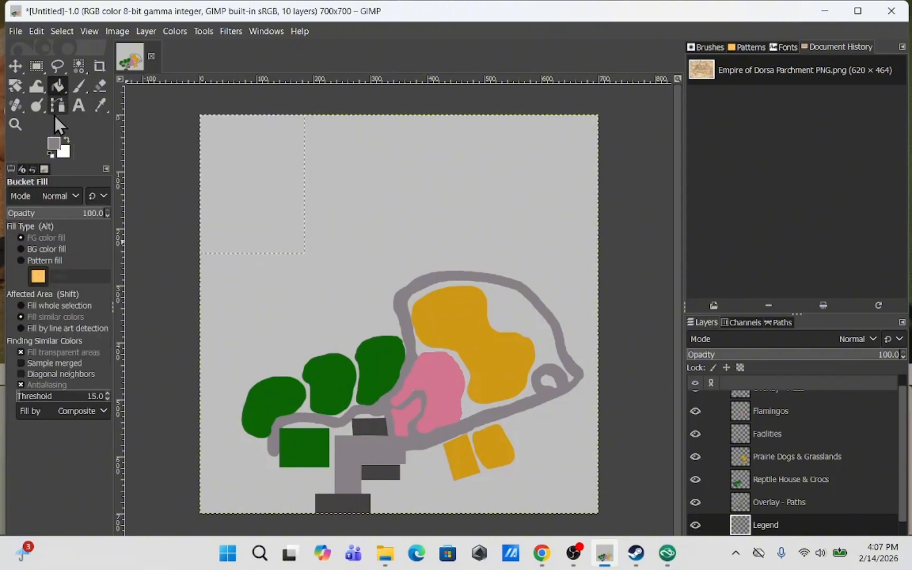
{"action": "left_click", "coordinate": [72, 195]}
{"action": "scroll", "coordinate": [61, 303], "scroll_direction": "down", "scroll_amount": 3}
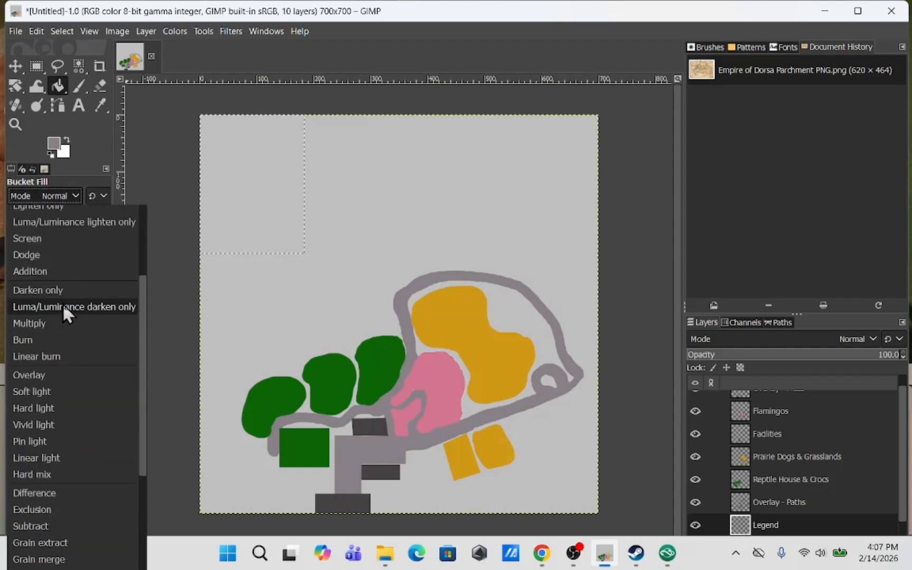
{"action": "scroll", "coordinate": [61, 303], "scroll_direction": "up", "scroll_amount": 3}
{"action": "left_click", "coordinate": [72, 180]}
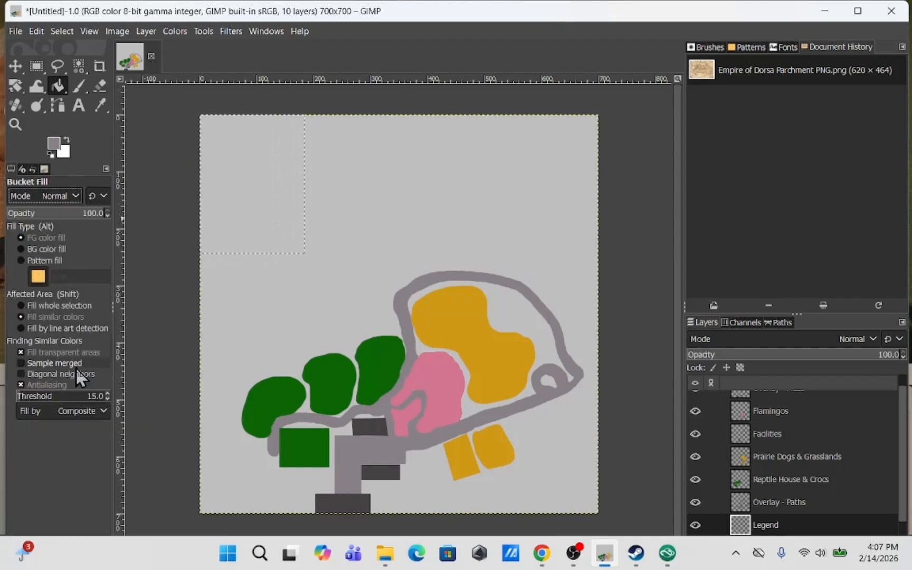
Fill the selection with a vertical dark-grey-to-white gradient running from top to bottom
{"action": "key", "text": "g"}
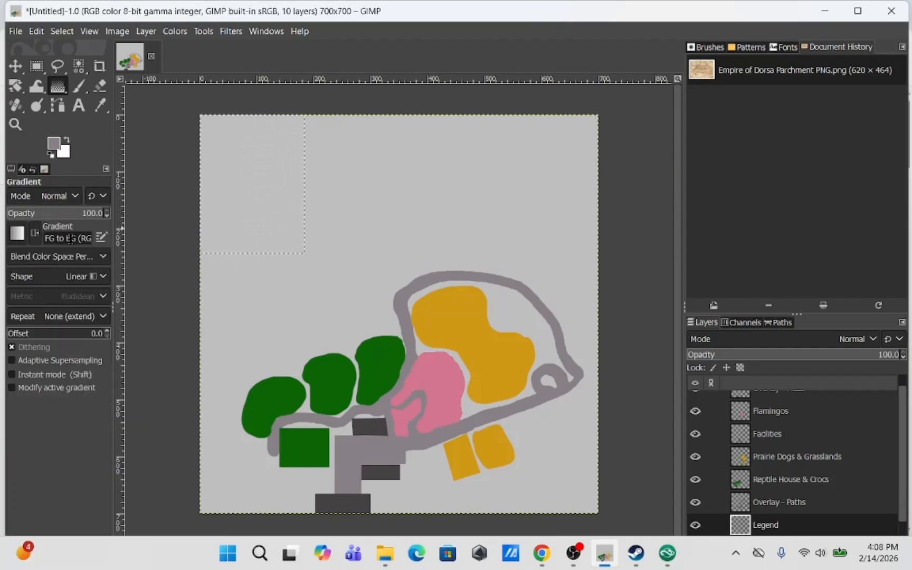
{"action": "left_click", "coordinate": [62, 154]}
{"action": "key", "text": "Escape"}
{"action": "left_click", "coordinate": [67, 140]}
{"action": "left_click", "coordinate": [100, 106]}
{"action": "left_click", "coordinate": [208, 137]}
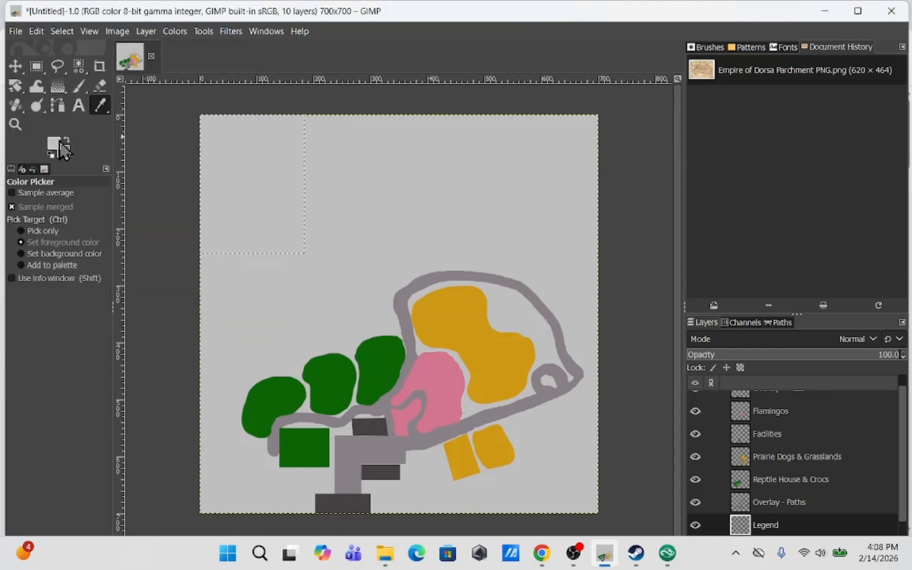
{"action": "left_click", "coordinate": [54, 143]}
{"action": "left_click", "coordinate": [177, 272]}
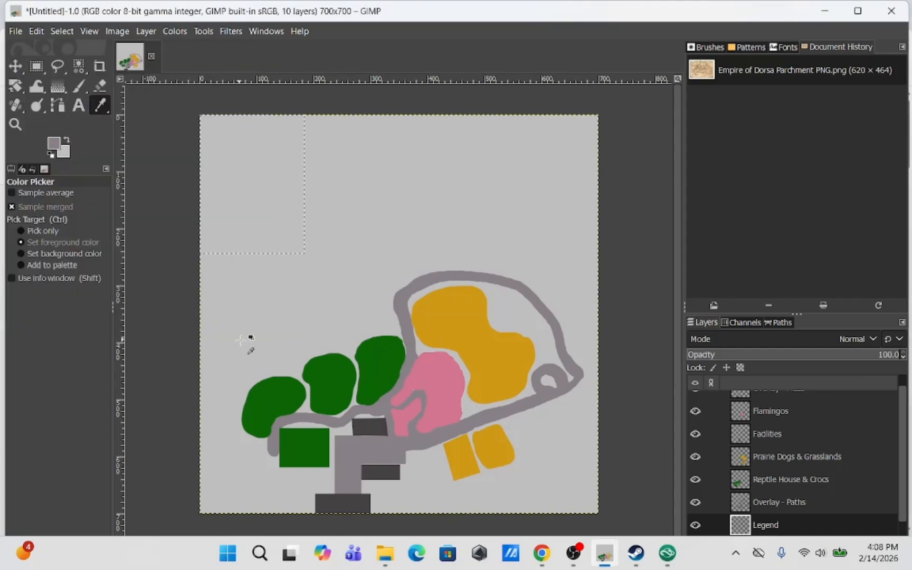
{"action": "left_click", "coordinate": [370, 424]}
{"action": "left_click", "coordinate": [58, 86]}
{"action": "left_click_drag", "start_coordinate": [245, 114], "coordinate": [245, 256]}
Select the next column, about 172 × 245 px, and fill it with a green-to-white vertical gradient
{"action": "left_click", "coordinate": [35, 66]}
{"action": "left_click", "coordinate": [639, 216]}
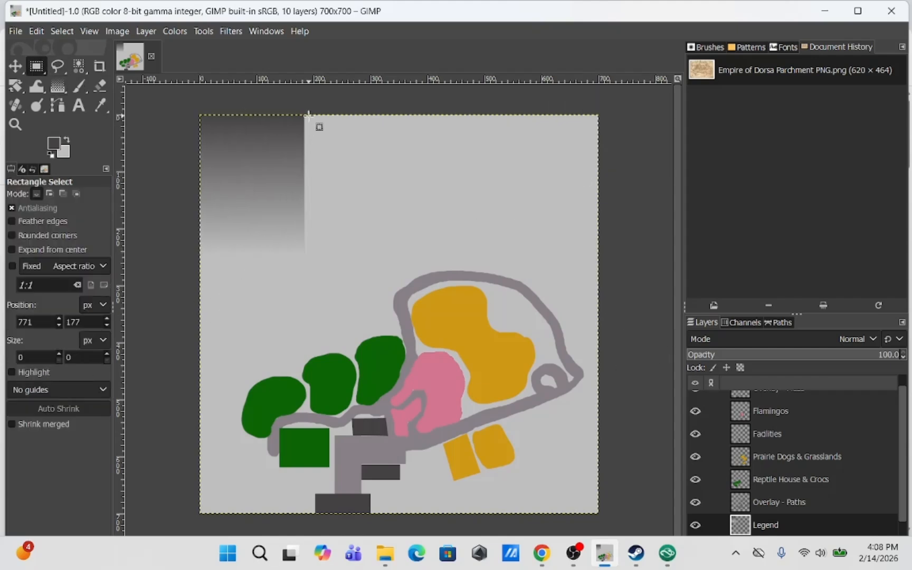
{"action": "left_click_drag", "start_coordinate": [308, 115], "coordinate": [406, 255]}
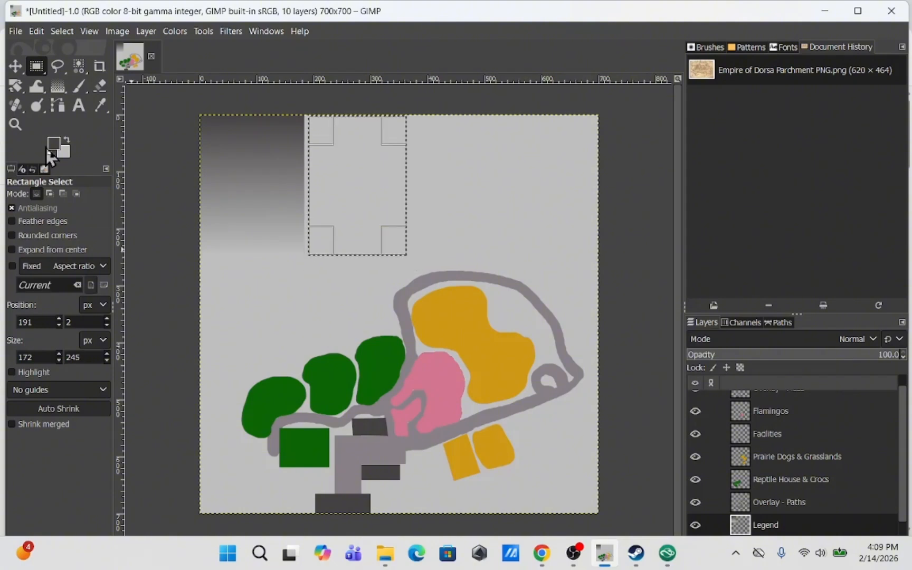
{"action": "left_click", "coordinate": [53, 146]}
{"action": "left_click", "coordinate": [227, 273]}
{"action": "left_click", "coordinate": [100, 105]}
{"action": "left_click", "coordinate": [270, 407]}
{"action": "left_click", "coordinate": [58, 86]}
{"action": "left_click_drag", "start_coordinate": [354, 117], "coordinate": [359, 257]}
Select a third column about 159 × 248 px and fill it with an orange-to-white vertical gradient
{"action": "key", "text": "r"}
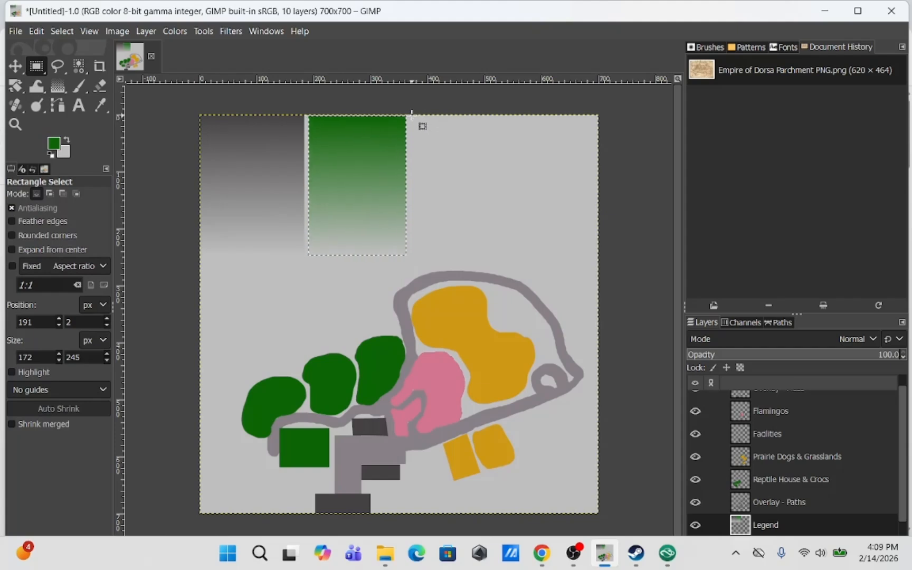
{"action": "left_click_drag", "start_coordinate": [412, 115], "coordinate": [503, 257]}
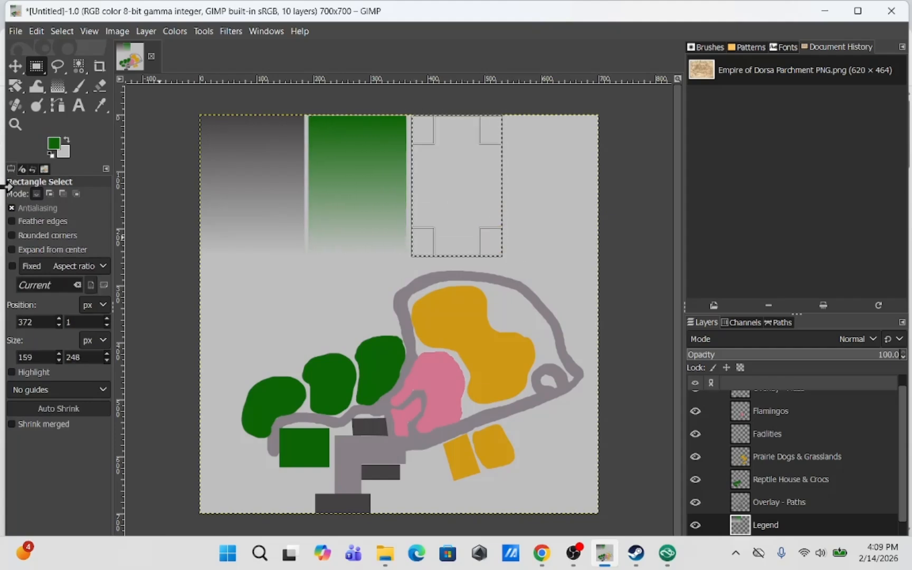
{"action": "key", "text": "o"}
{"action": "left_click", "coordinate": [444, 301]}
{"action": "key", "text": "g"}
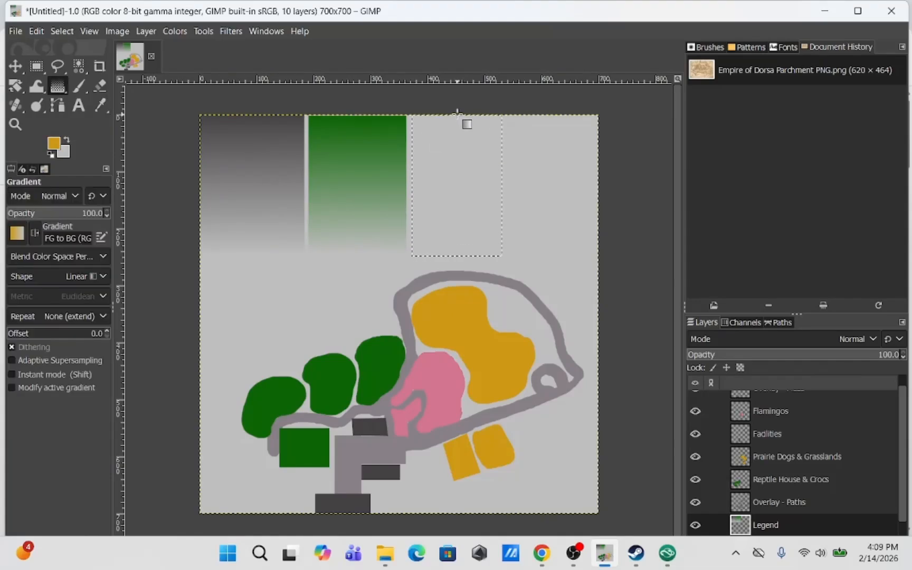
{"action": "left_click_drag", "start_coordinate": [458, 114], "coordinate": [458, 258]}
Select a fourth column about 162 × 249 px and fill it with a pink-to-white vertical gradient
{"action": "key", "text": "r"}
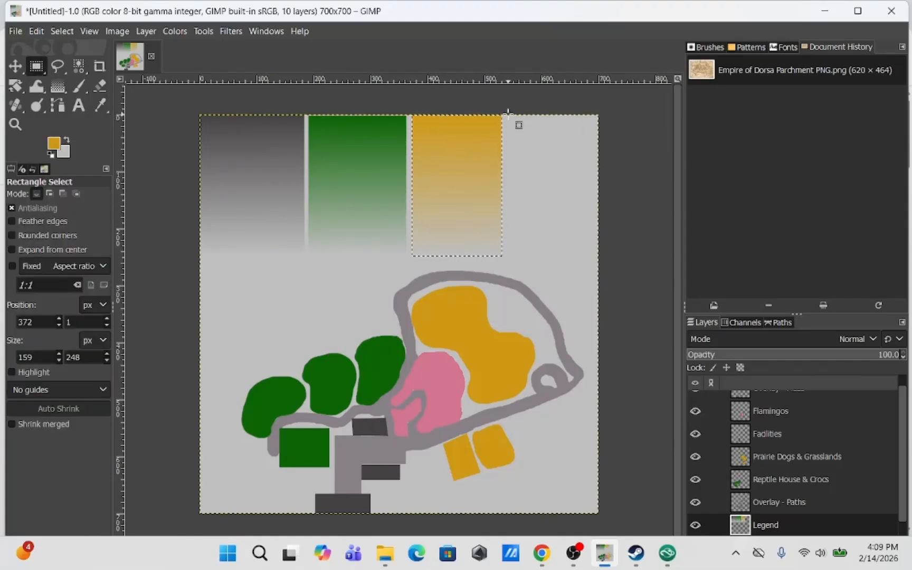
{"action": "left_click_drag", "start_coordinate": [507, 115], "coordinate": [599, 257]}
{"action": "left_click", "coordinate": [53, 145]}
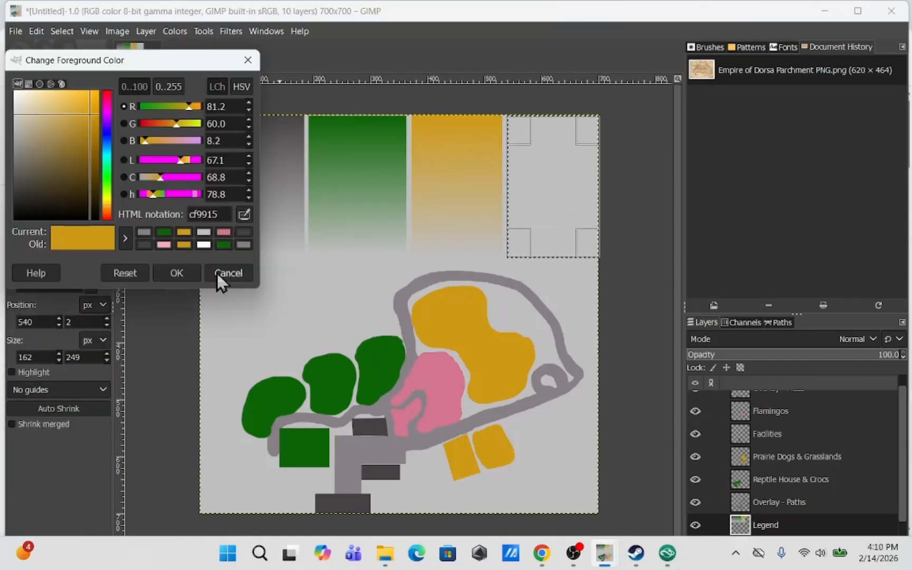
{"action": "left_click", "coordinate": [223, 274]}
{"action": "left_click", "coordinate": [100, 105]}
{"action": "left_click", "coordinate": [430, 370]}
{"action": "left_click", "coordinate": [58, 88]}
{"action": "left_click_drag", "start_coordinate": [549, 113], "coordinate": [550, 257]}
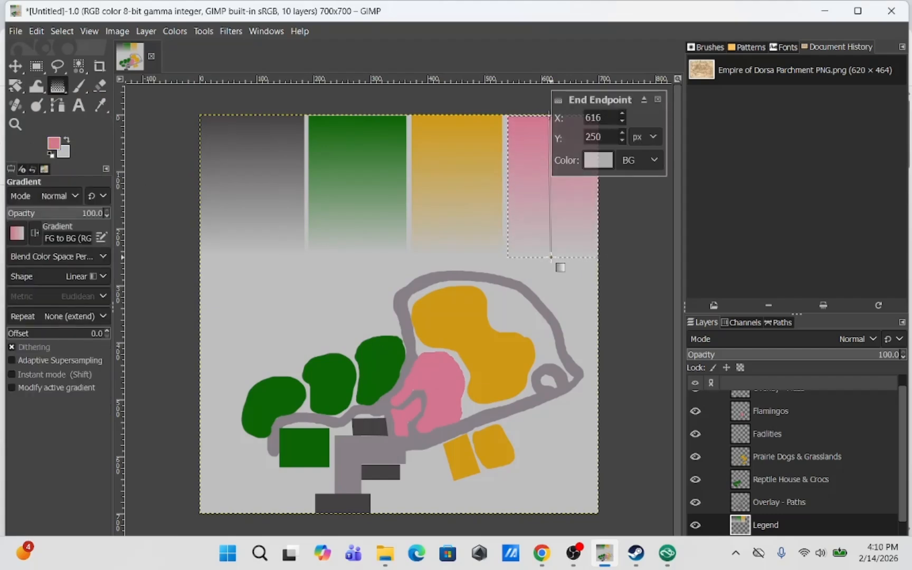
Add a 'National Zoo' text layer at 24 px and move it to the bottom centre of the canvas
{"action": "left_click", "coordinate": [78, 105]}
{"action": "left_click", "coordinate": [498, 497]}
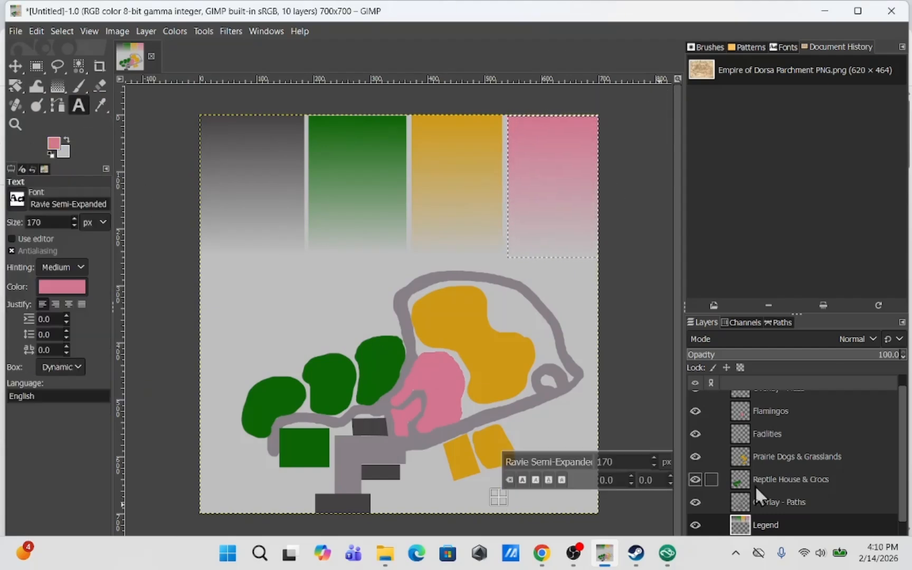
{"action": "type", "text": "National Zoo"}
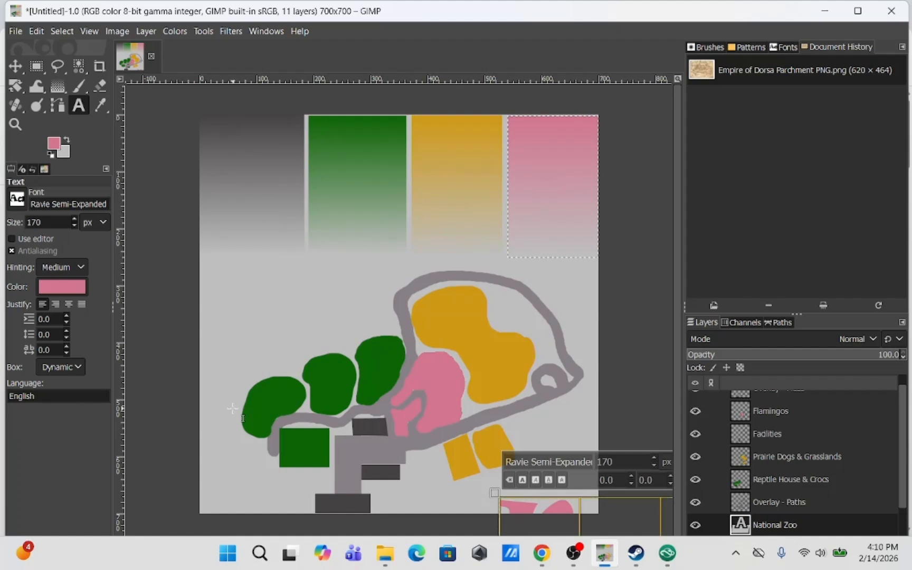
{"action": "left_click_drag", "start_coordinate": [612, 462], "coordinate": [585, 462]}
{"action": "type", "text": "24"}
{"action": "key", "text": "Return"}
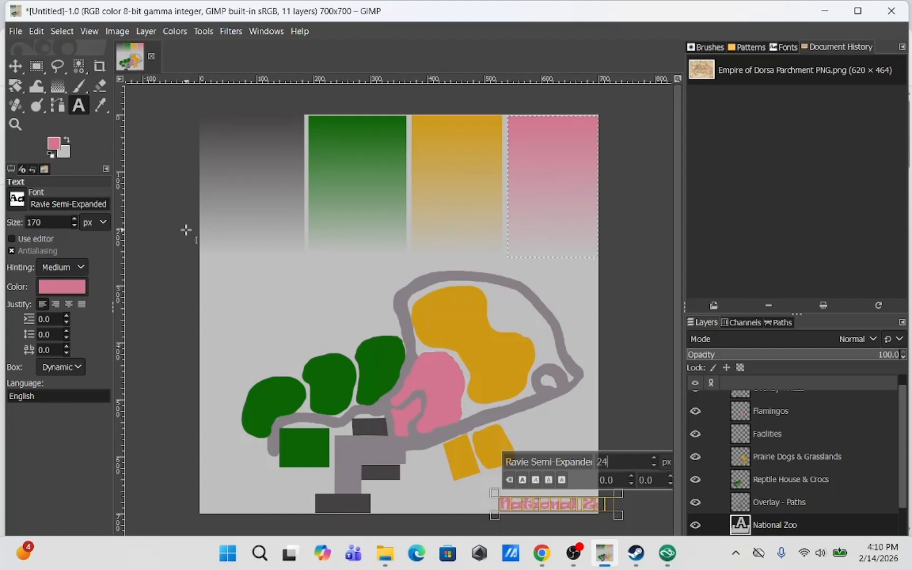
{"action": "key", "text": "m"}
{"action": "left_click_drag", "start_coordinate": [561, 515], "coordinate": [454, 515]}
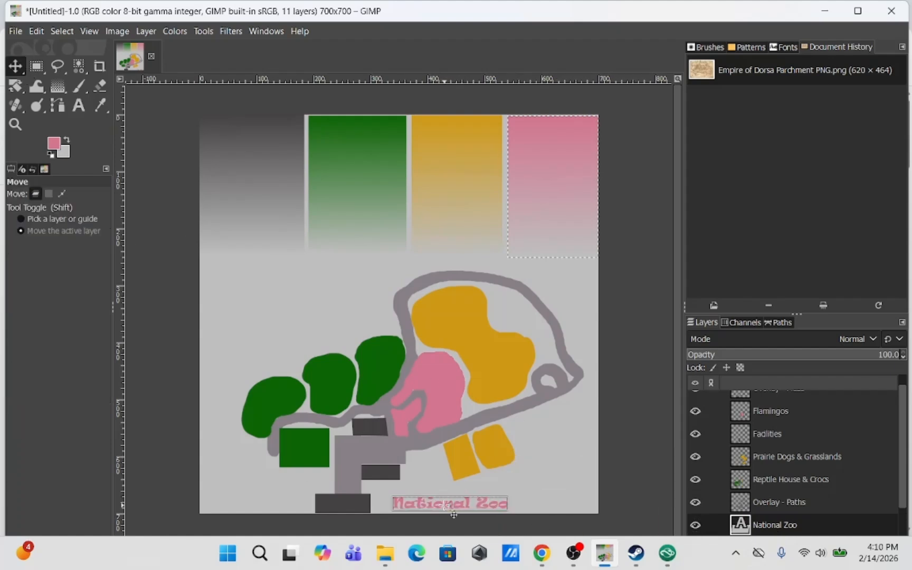
Extend the title text to read 'National Zoo Map'
{"action": "left_click", "coordinate": [78, 105]}
{"action": "double_click", "coordinate": [448, 505]}
{"action": "left_click", "coordinate": [480, 505]}
{"action": "left_click", "coordinate": [507, 505]}
{"action": "type", "text": "M"}
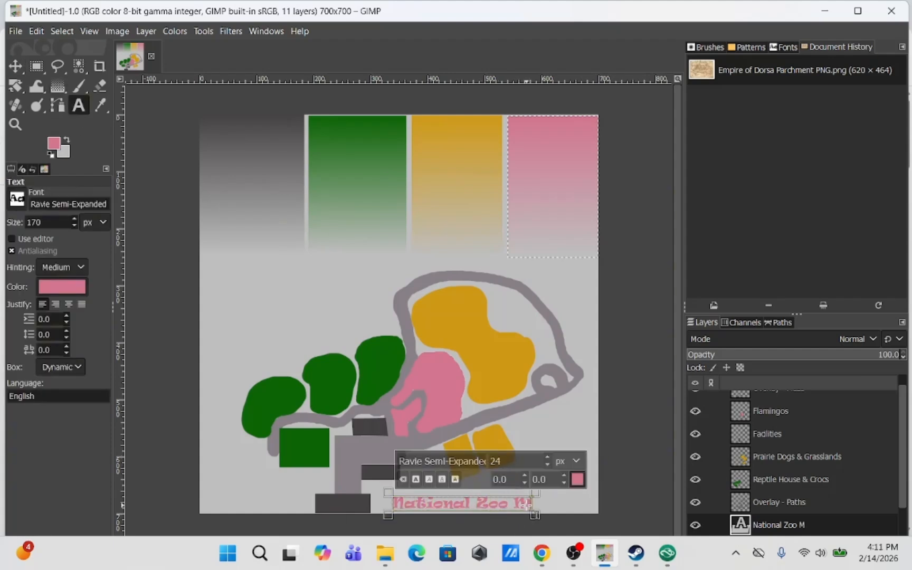
{"action": "type", "text": "ap"}
Set the whole title's text colour to dark grey 5a5254
{"action": "key", "text": "ctrl+a"}
{"action": "left_click", "coordinate": [578, 479]}
{"action": "left_click", "coordinate": [472, 416]}
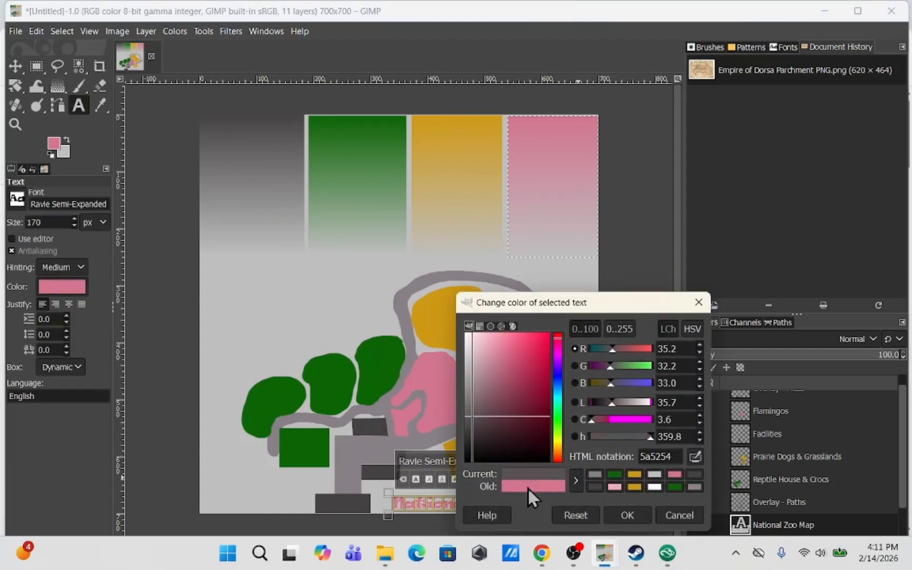
{"action": "left_click", "coordinate": [627, 515]}
Try several fonts for the title, including Rockwell Bold, Segoe Print, Showcard Gothic and French Script MT
{"action": "left_click", "coordinate": [18, 198]}
{"action": "left_click", "coordinate": [50, 259]}
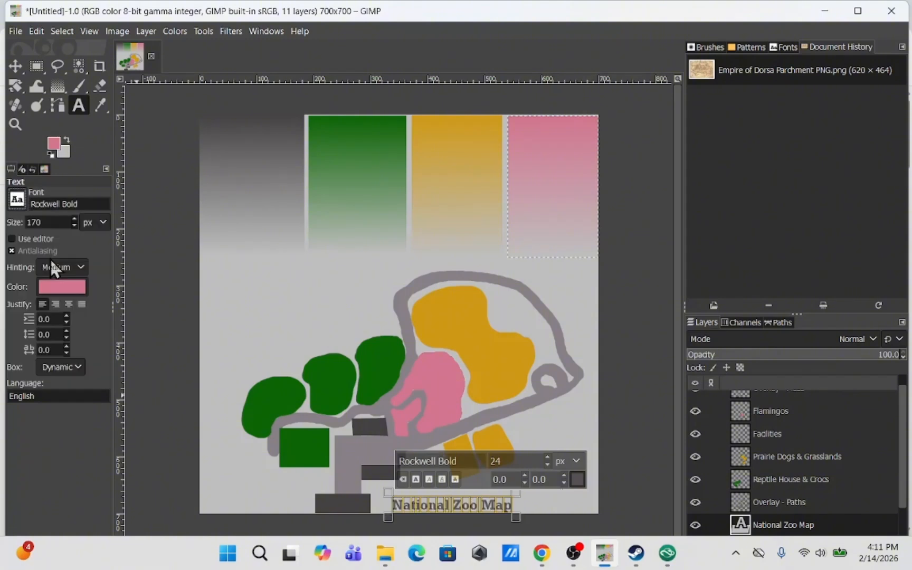
{"action": "left_click", "coordinate": [19, 202]}
{"action": "scroll", "coordinate": [49, 311], "scroll_direction": "down", "scroll_amount": 5}
{"action": "left_click", "coordinate": [48, 271]}
{"action": "left_click", "coordinate": [19, 201]}
{"action": "scroll", "coordinate": [55, 285], "scroll_direction": "down", "scroll_amount": 10}
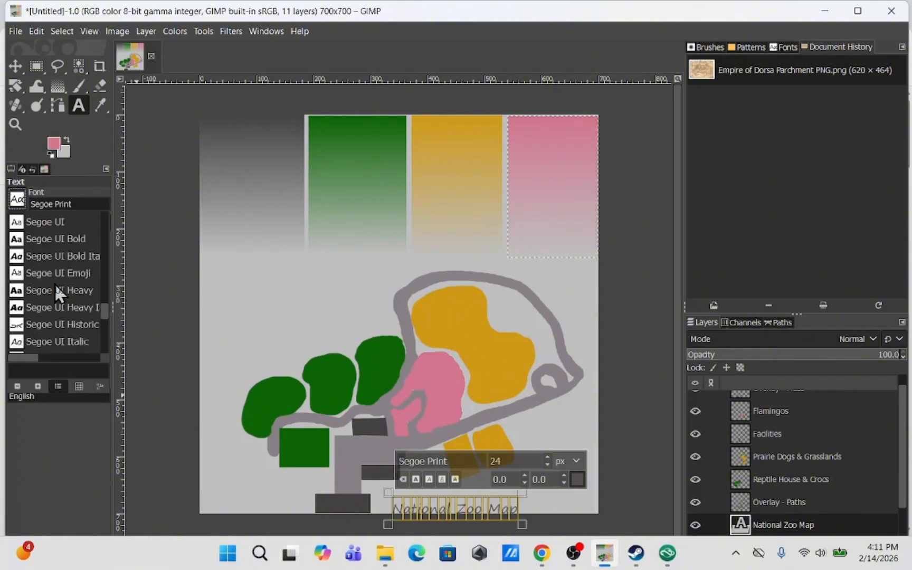
{"action": "left_click", "coordinate": [54, 326]}
{"action": "left_click", "coordinate": [18, 199]}
{"action": "scroll", "coordinate": [89, 315], "scroll_direction": "up", "scroll_amount": 10}
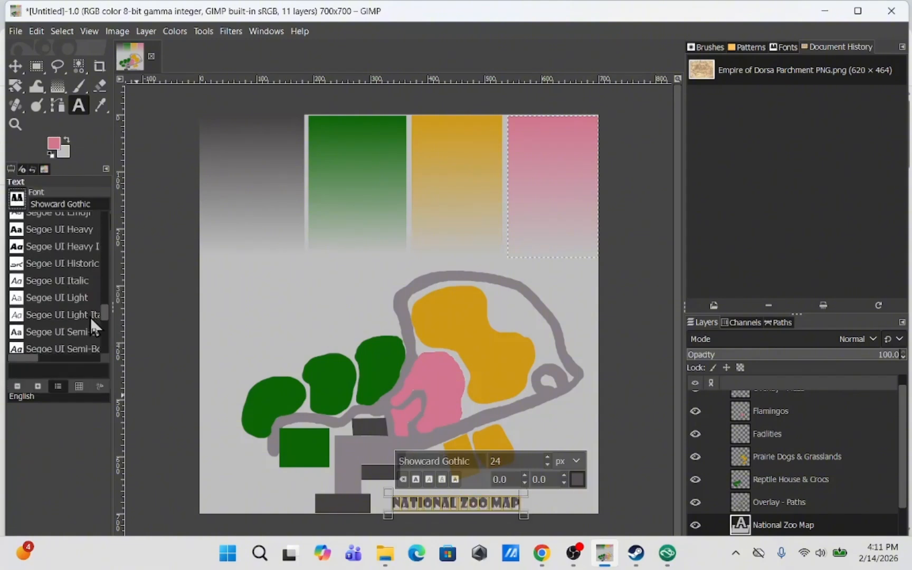
{"action": "left_click_drag", "start_coordinate": [109, 266], "coordinate": [109, 260]}
{"action": "left_click", "coordinate": [45, 253]}
{"action": "left_click", "coordinate": [21, 201]}
{"action": "left_click", "coordinate": [61, 238]}
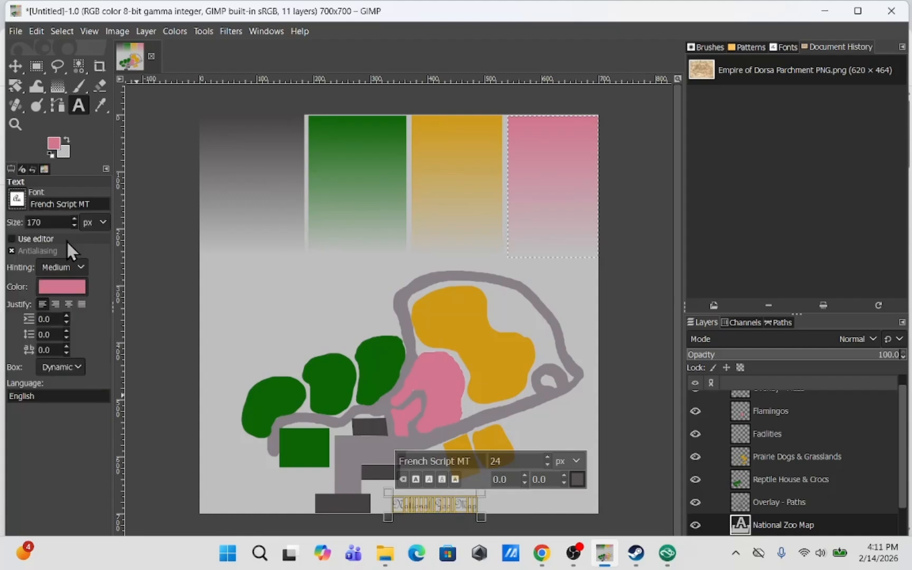
{"action": "left_click", "coordinate": [20, 202]}
{"action": "left_click", "coordinate": [69, 272]}
Move the title up to the left side just below the legend columns
{"action": "left_click", "coordinate": [39, 68]}
{"action": "left_click", "coordinate": [634, 442]}
{"action": "left_click", "coordinate": [16, 67]}
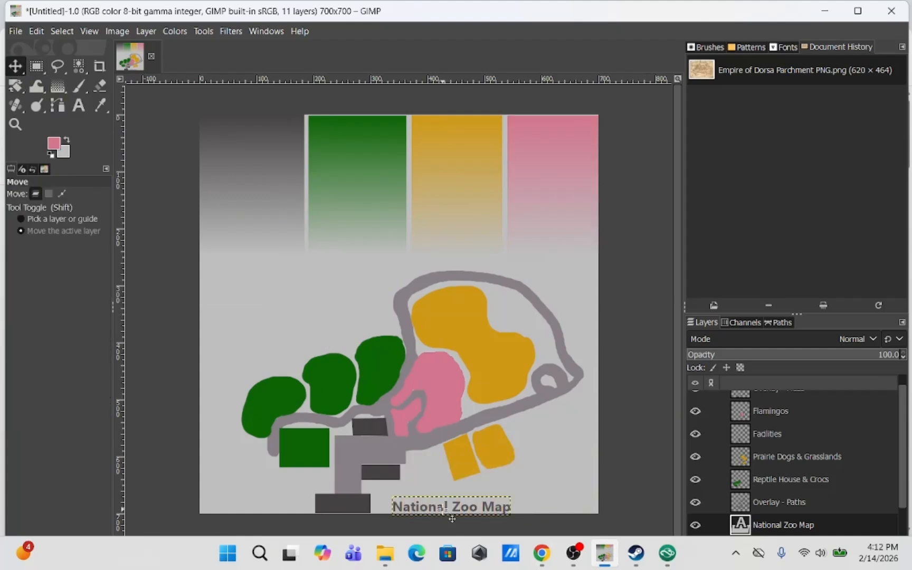
{"action": "left_click_drag", "start_coordinate": [452, 510], "coordinate": [287, 280]}
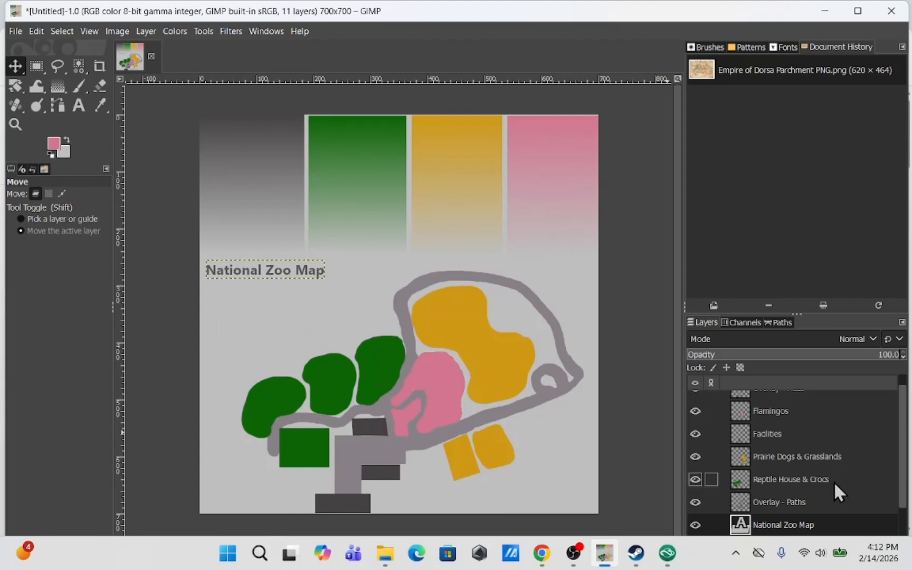
Set the title's size to 30 px and change its font to an italic serif typeface
{"action": "left_click", "coordinate": [79, 105]}
{"action": "left_click", "coordinate": [264, 271]}
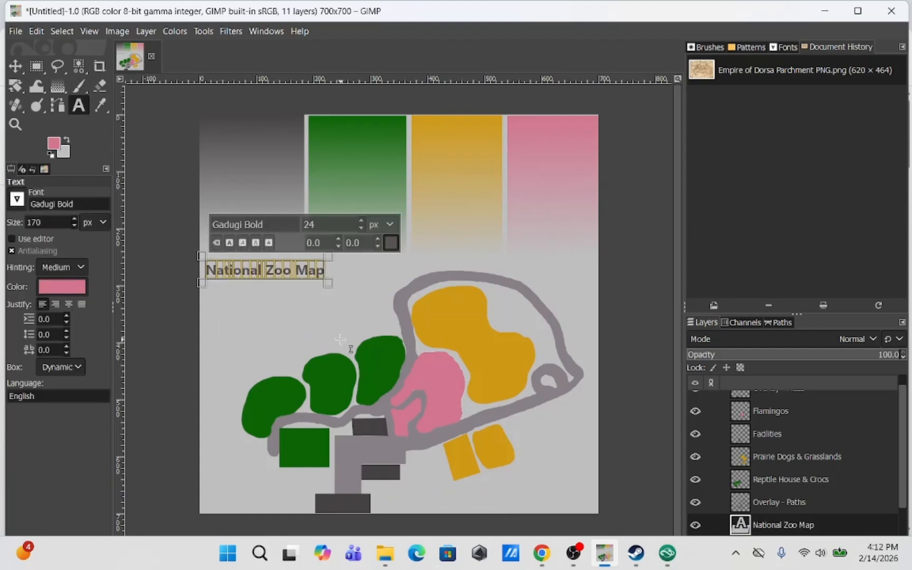
{"action": "type", "text": "40"}
{"action": "key", "text": "Return"}
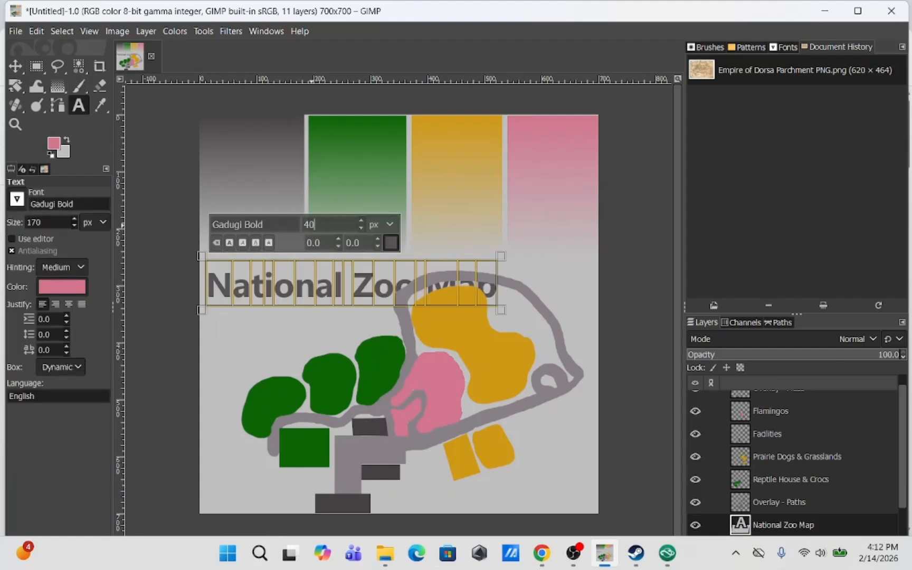
{"action": "type", "text": "30"}
{"action": "left_click", "coordinate": [20, 197]}
{"action": "left_click", "coordinate": [72, 271]}
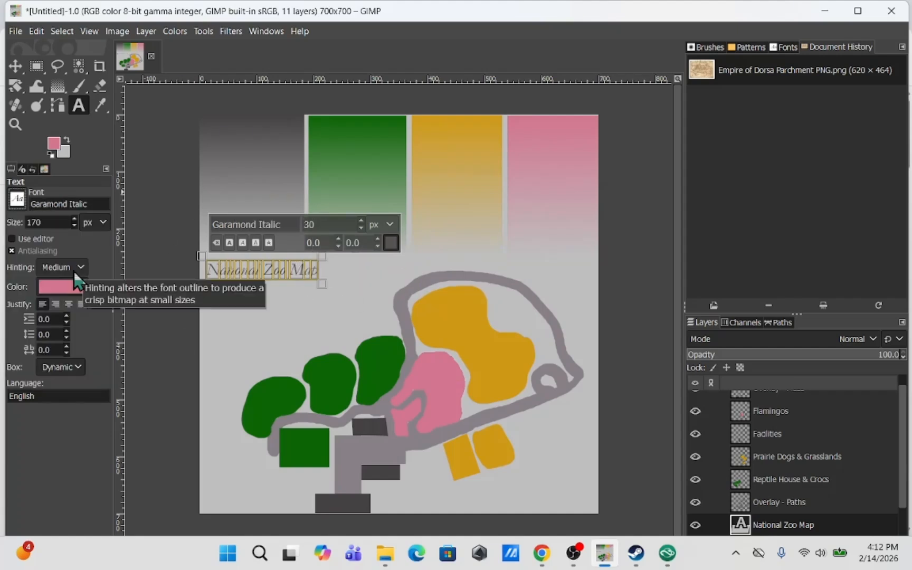
{"action": "left_click", "coordinate": [18, 201]}
{"action": "left_click", "coordinate": [16, 307]}
{"action": "left_click", "coordinate": [18, 201]}
{"action": "scroll", "coordinate": [28, 295], "scroll_direction": "down", "scroll_amount": 8}
{"action": "left_click", "coordinate": [14, 315]}
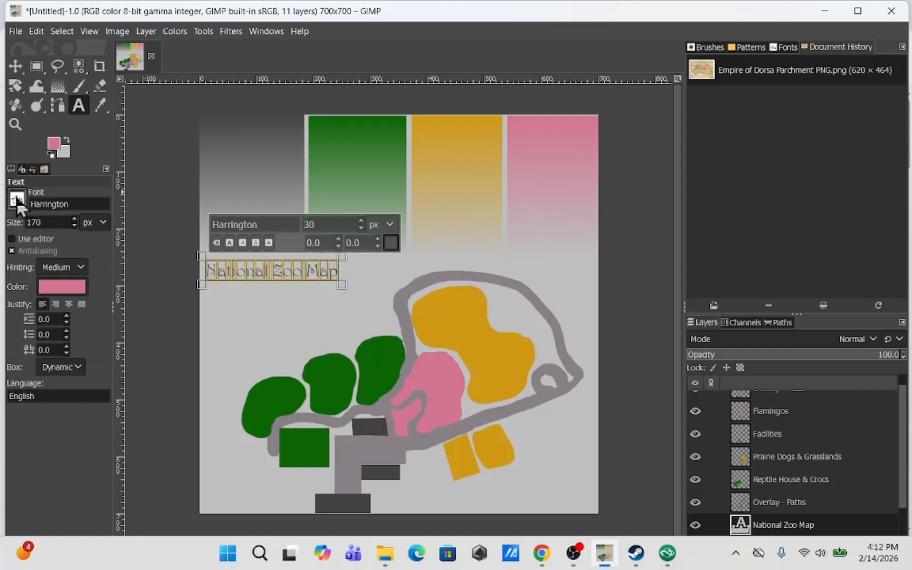
{"action": "left_click", "coordinate": [18, 202]}
{"action": "scroll", "coordinate": [48, 319], "scroll_direction": "down", "scroll_amount": 6}
{"action": "left_click", "coordinate": [47, 306]}
{"action": "left_click", "coordinate": [37, 69]}
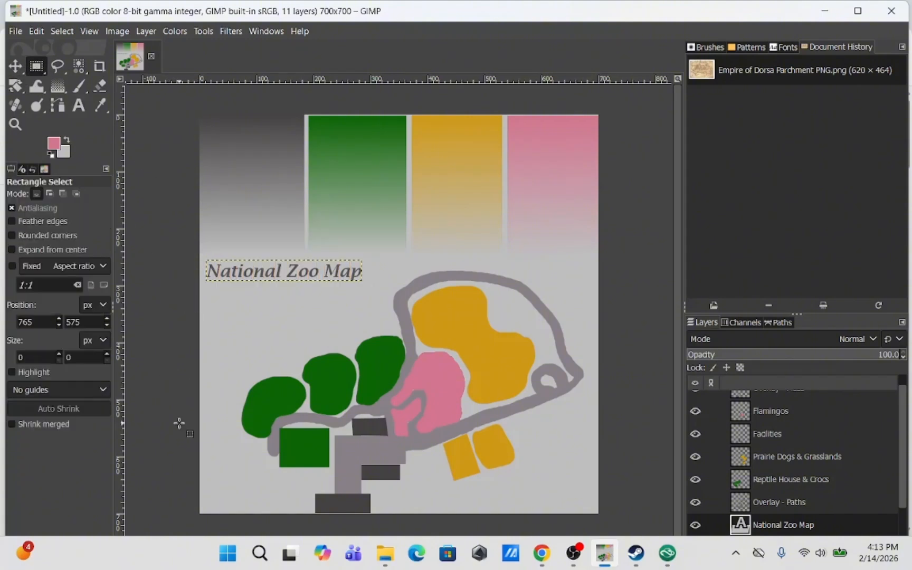
Add a 20 px label 'Shopping & Information' split over two lines in the grey legend column
{"action": "left_click", "coordinate": [78, 105]}
{"action": "left_click", "coordinate": [202, 120]}
{"action": "type", "text": "Fac"}
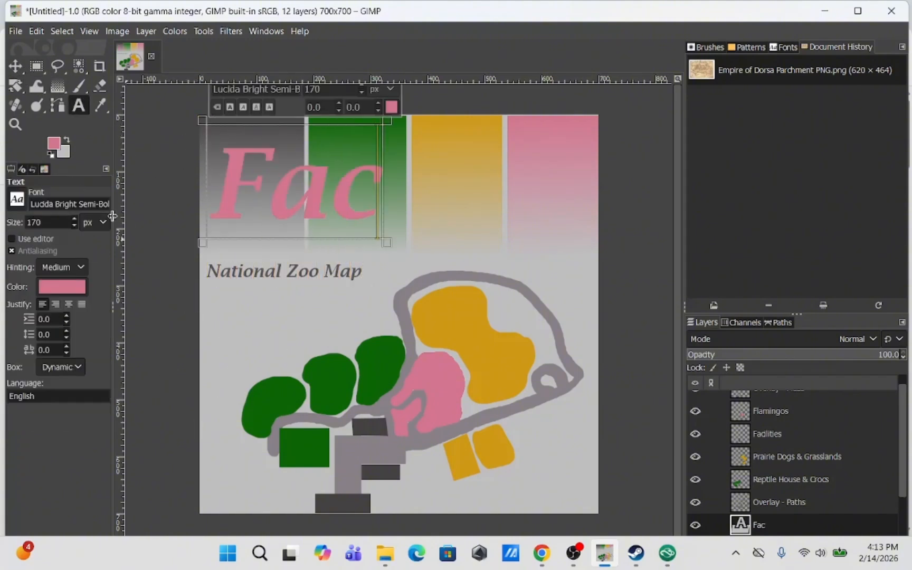
{"action": "type", "text": "ilities"}
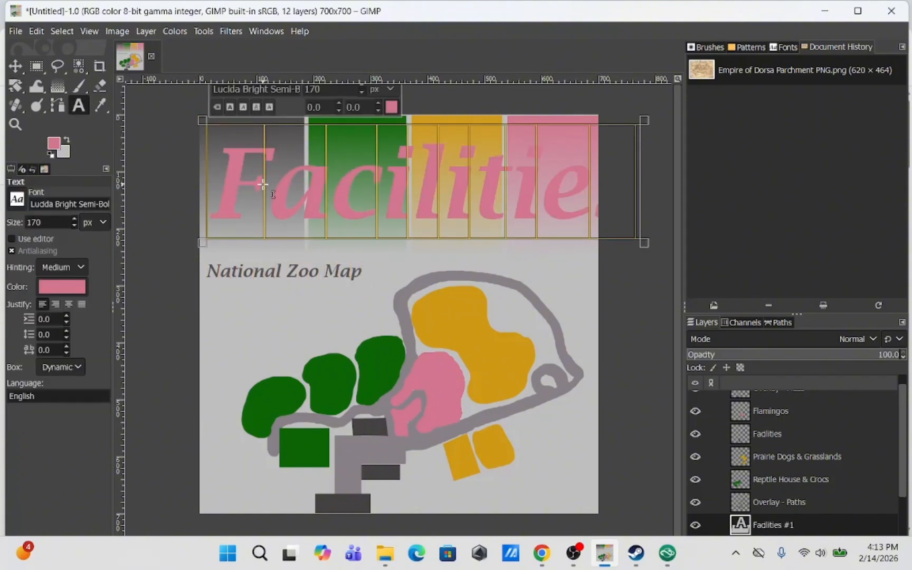
{"action": "type", "text": "20"}
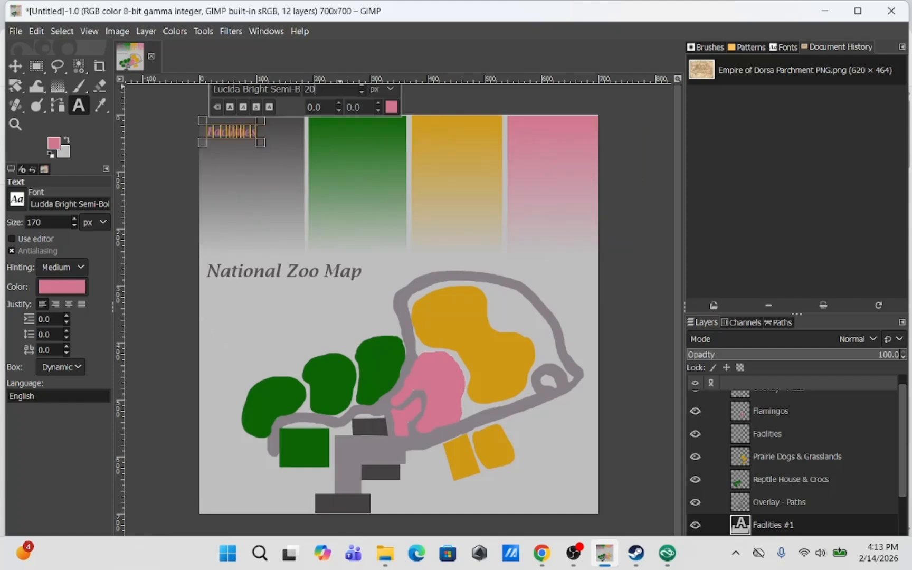
{"action": "type", "text": "Shopp"}
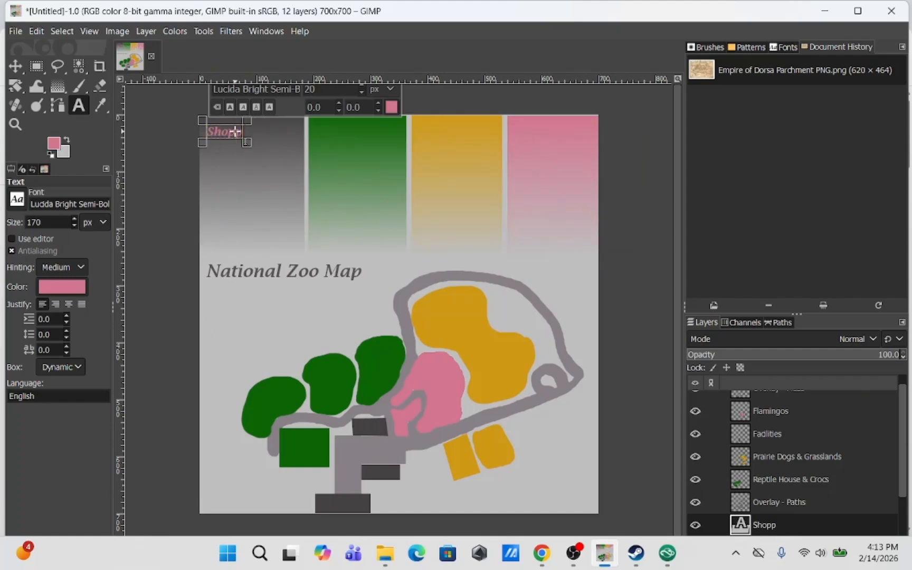
{"action": "type", "text": "ing & Information"}
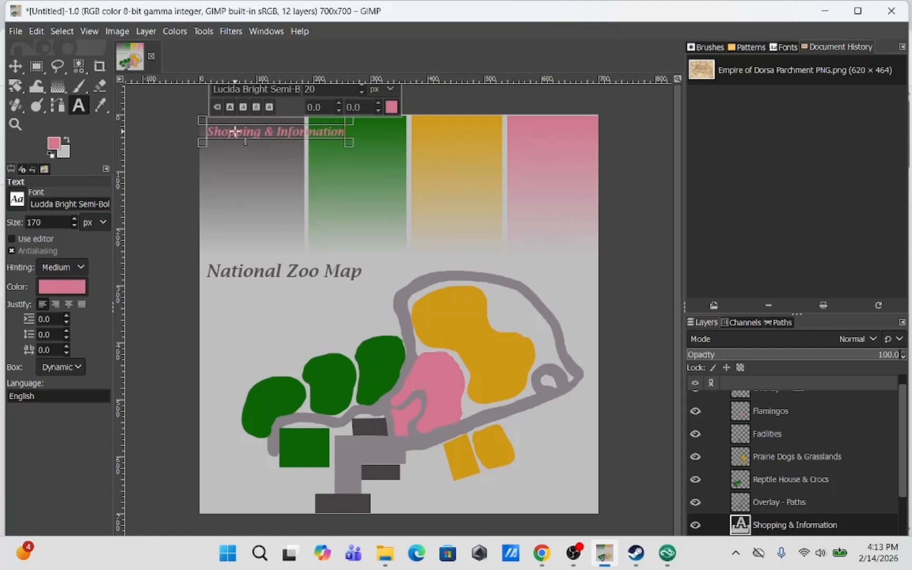
{"action": "key", "text": "ctrl+Left"}
{"action": "key", "text": "Return"}
Set the label's font to Segoe UI Semi-Light after trying several others
{"action": "key", "text": "ctrl+a"}
{"action": "left_click", "coordinate": [15, 206]}
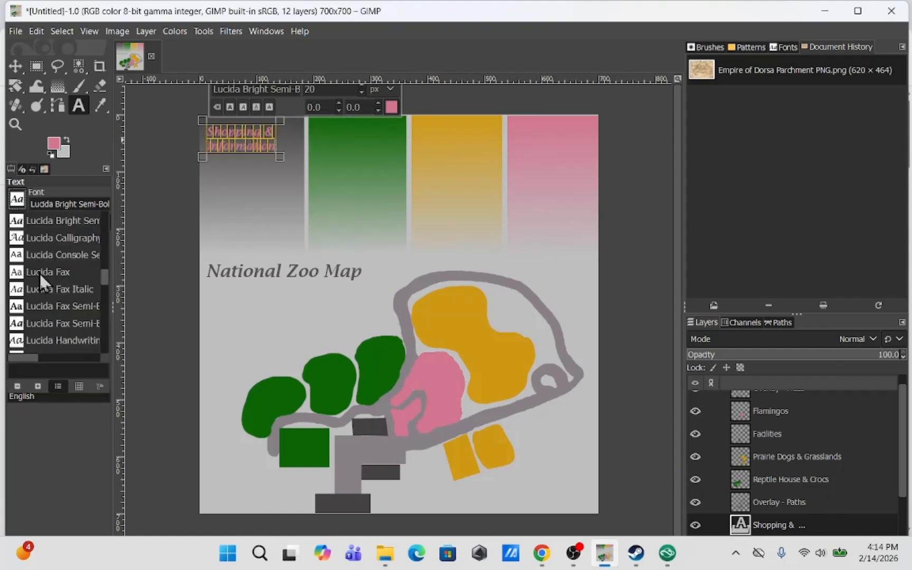
{"action": "scroll", "coordinate": [39, 271], "scroll_direction": "down", "scroll_amount": 5}
{"action": "left_click", "coordinate": [38, 285]}
{"action": "left_click", "coordinate": [18, 202]}
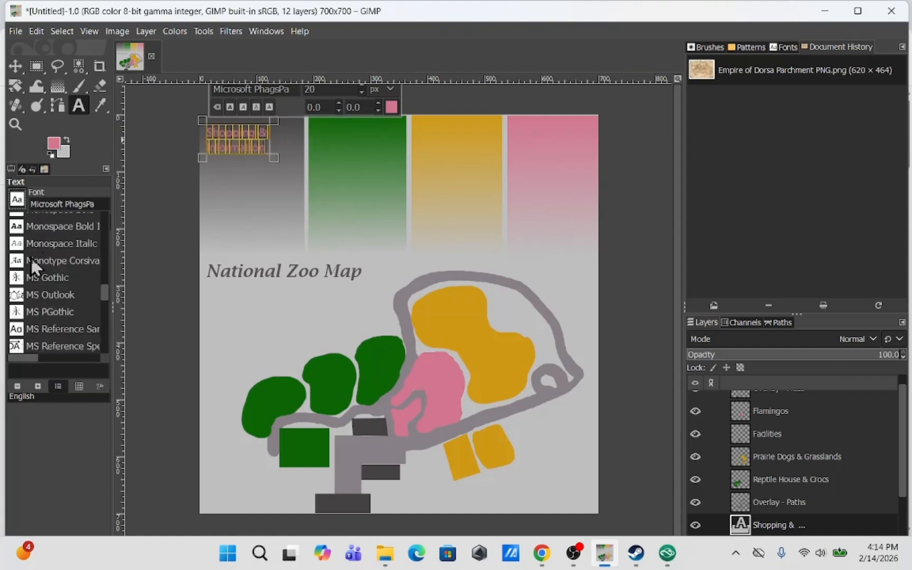
{"action": "scroll", "coordinate": [31, 255], "scroll_direction": "down", "scroll_amount": 1}
{"action": "left_click", "coordinate": [31, 258]}
{"action": "left_click", "coordinate": [16, 200]}
{"action": "scroll", "coordinate": [32, 261], "scroll_direction": "down", "scroll_amount": 3}
{"action": "scroll", "coordinate": [32, 261], "scroll_direction": "down", "scroll_amount": 10}
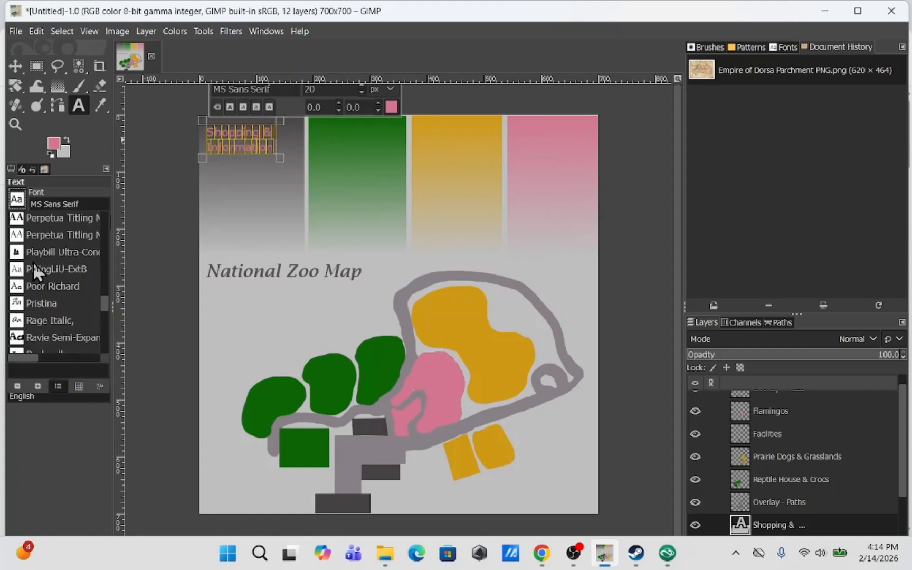
{"action": "scroll", "coordinate": [33, 261], "scroll_direction": "down", "scroll_amount": 2}
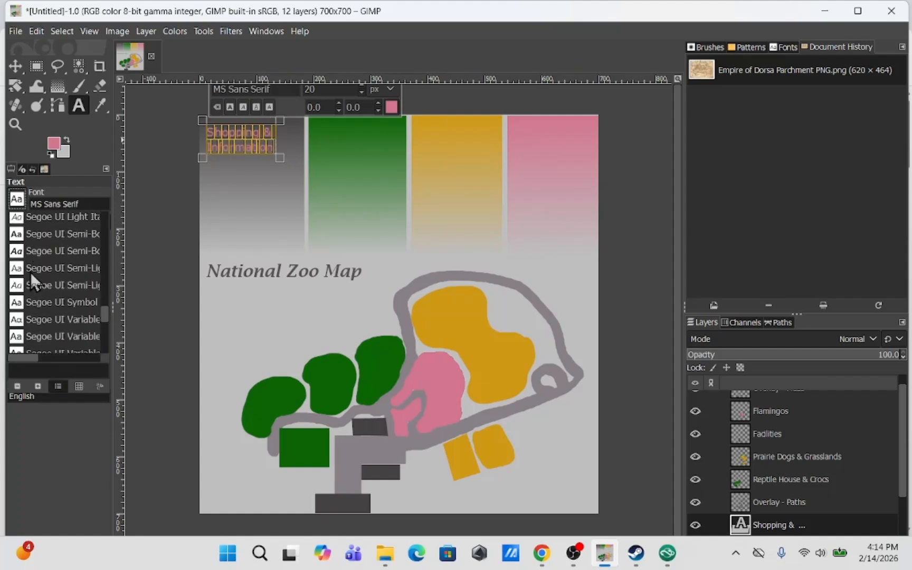
{"action": "left_click", "coordinate": [29, 270]}
{"action": "scroll", "coordinate": [332, 90], "scroll_direction": "down", "scroll_amount": 2}
Set the label's text colour to dark grey 2f2d2e
{"action": "left_click", "coordinate": [392, 108]}
{"action": "left_click", "coordinate": [285, 147]}
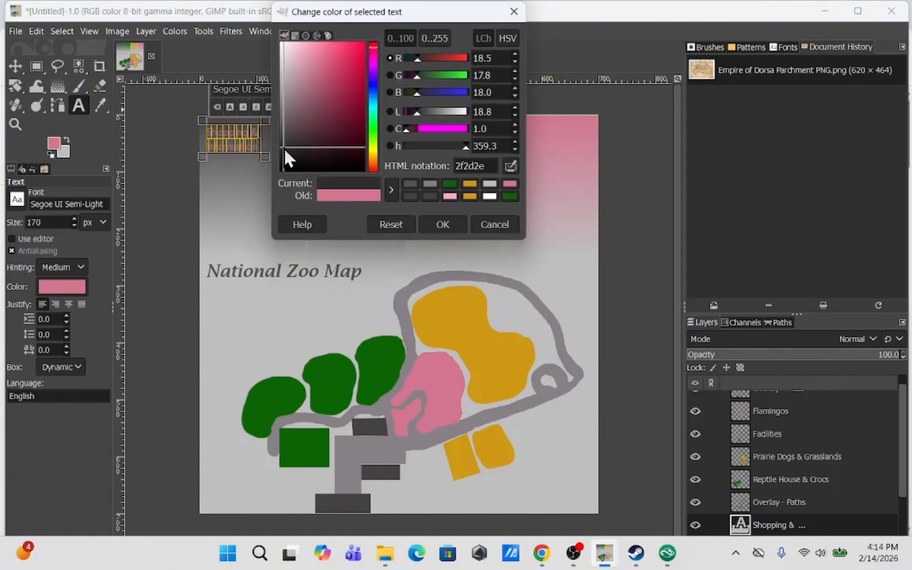
{"action": "left_click", "coordinate": [442, 224]}
Duplicate the label layer and move the copy into the green legend column
{"action": "key", "text": "m"}
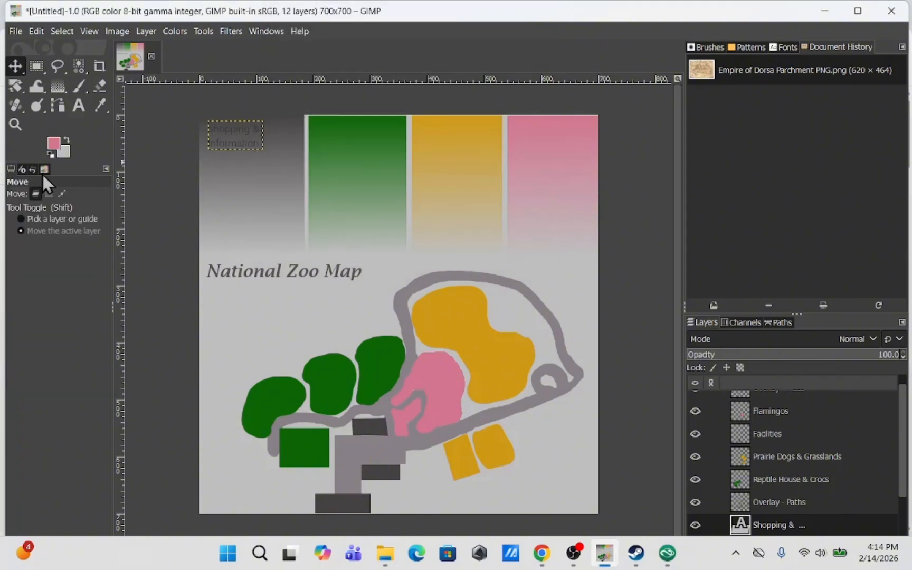
{"action": "right_click", "coordinate": [786, 525]}
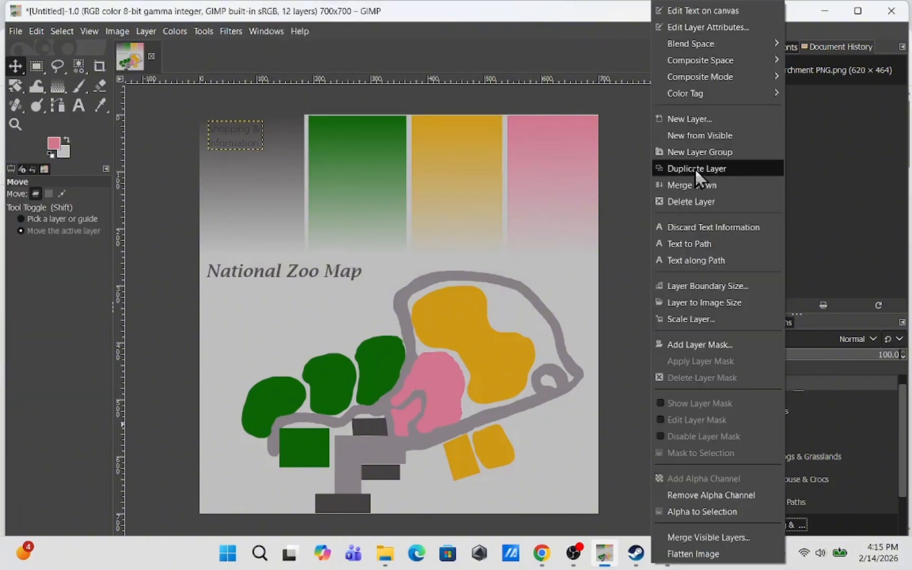
{"action": "left_click", "coordinate": [696, 166]}
{"action": "left_click_drag", "start_coordinate": [237, 140], "coordinate": [290, 138]}
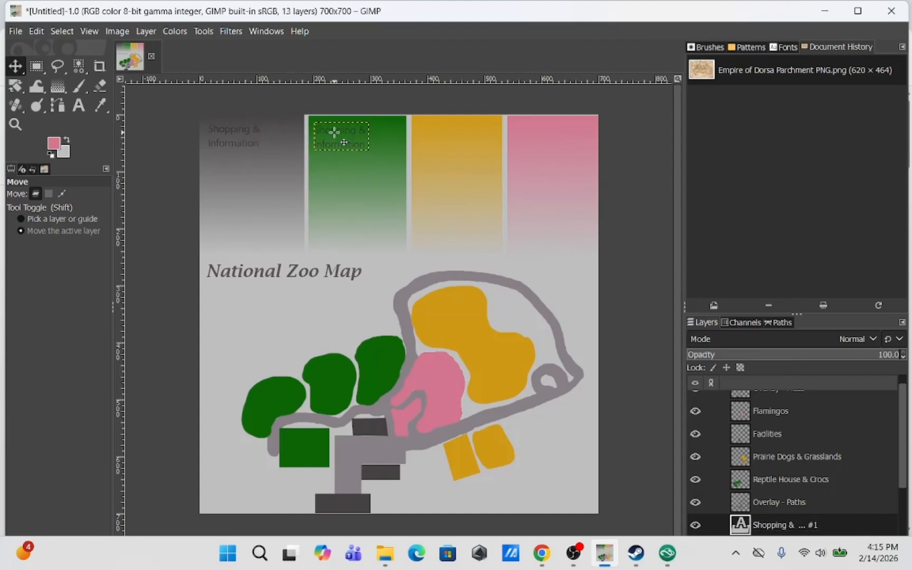
Change the copied label to 'Reptiles' at 18 px and colour it light green
{"action": "left_click", "coordinate": [79, 106]}
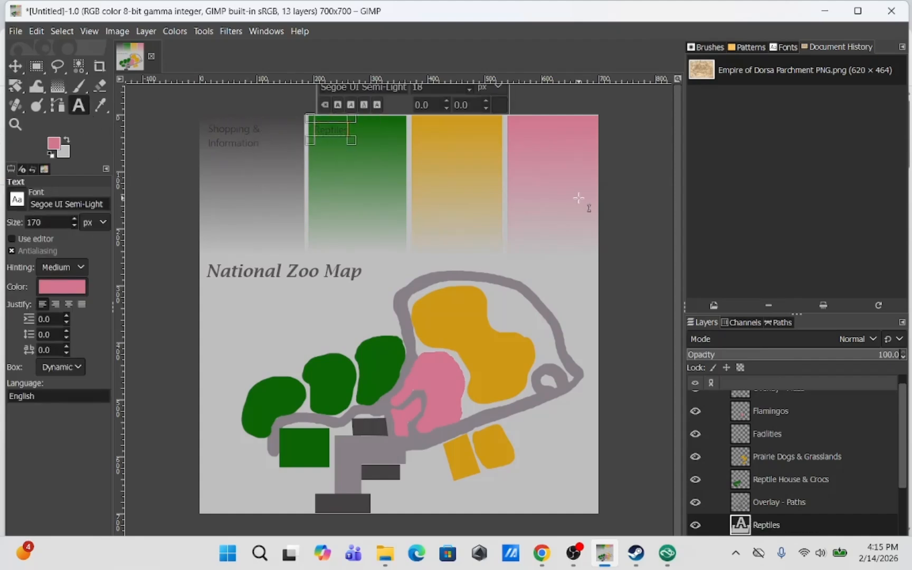
{"action": "left_click", "coordinate": [498, 105]}
{"action": "left_click", "coordinate": [407, 61]}
{"action": "left_click", "coordinate": [544, 222]}
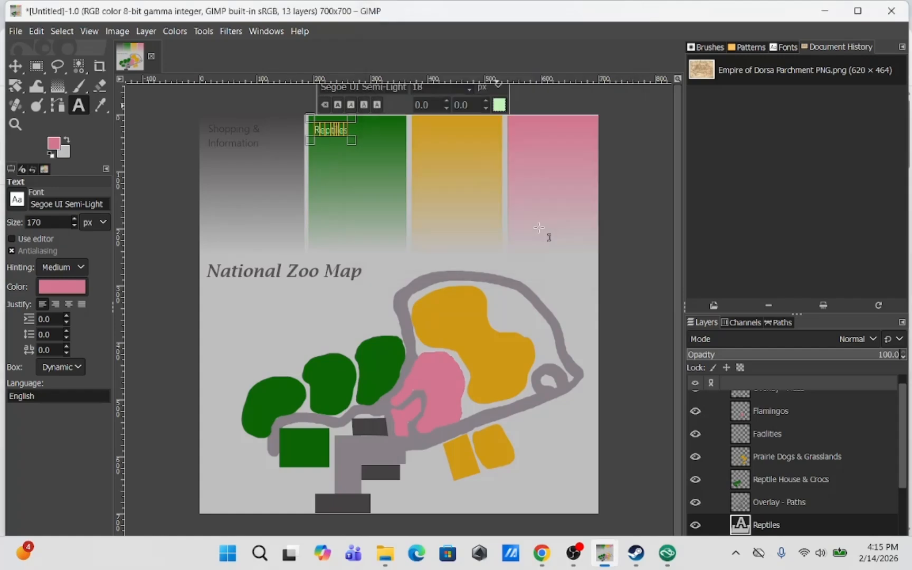
Duplicate the Reptiles label layer and move the copy into the orange legend column
{"action": "right_click", "coordinate": [768, 524]}
{"action": "left_click", "coordinate": [701, 163]}
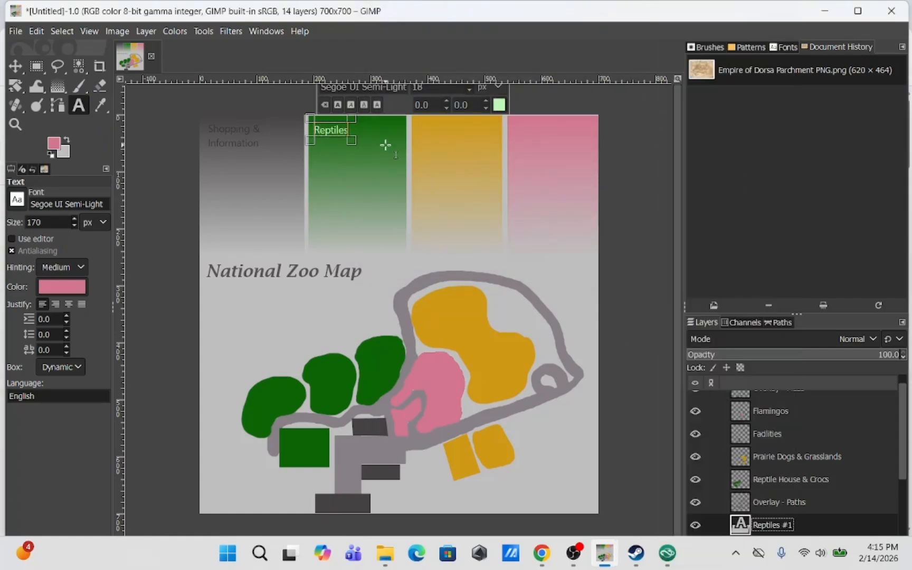
{"action": "left_click", "coordinate": [16, 66]}
{"action": "left_click_drag", "start_coordinate": [338, 139], "coordinate": [378, 139]}
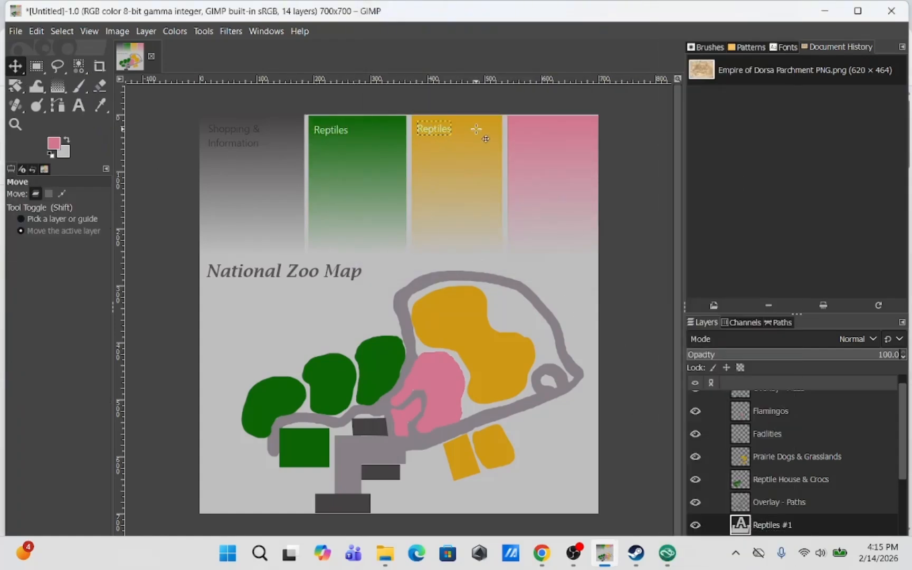
Change the copied label in the orange column to 'North American Great Plains' and give it a dark gold text colour
{"action": "left_click", "coordinate": [79, 106]}
{"action": "double_click", "coordinate": [432, 129]}
{"action": "left_click", "coordinate": [58, 144]}
{"action": "key", "text": "Escape"}
{"action": "left_click", "coordinate": [598, 100]}
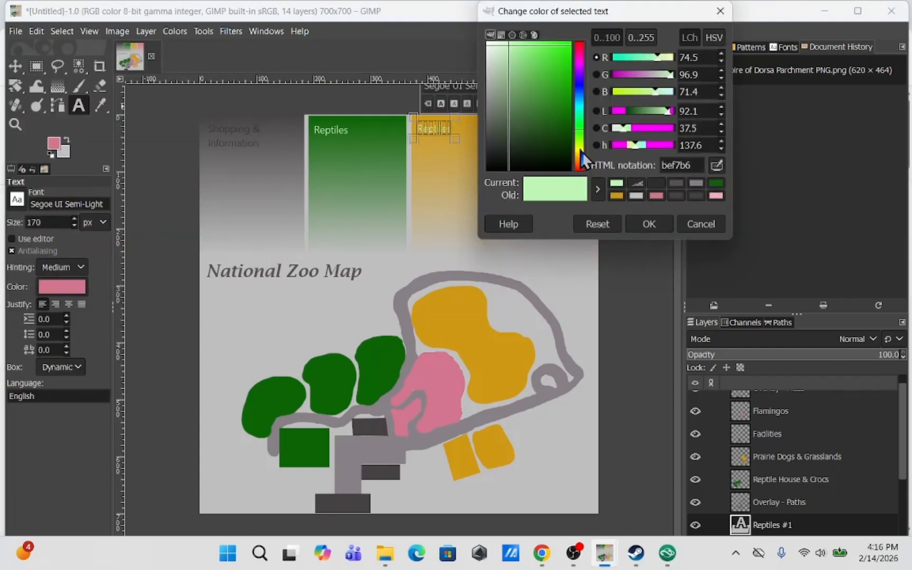
{"action": "left_click", "coordinate": [580, 156]}
{"action": "left_click", "coordinate": [561, 106]}
{"action": "left_click", "coordinate": [649, 224]}
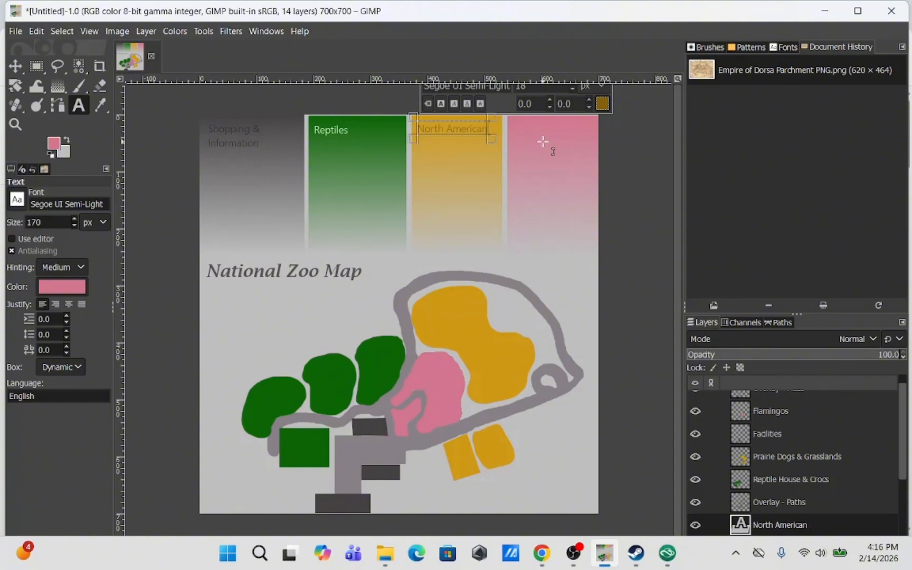
Duplicate the North American Great Plains label layer and move the copy into the pink legend column
{"action": "left_click", "coordinate": [15, 66]}
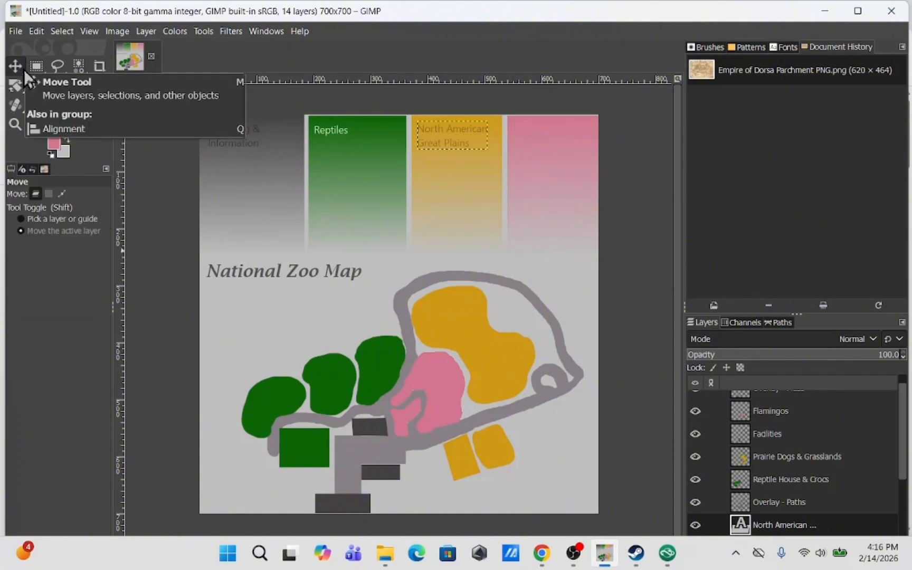
{"action": "right_click", "coordinate": [765, 525]}
{"action": "left_click", "coordinate": [781, 166]}
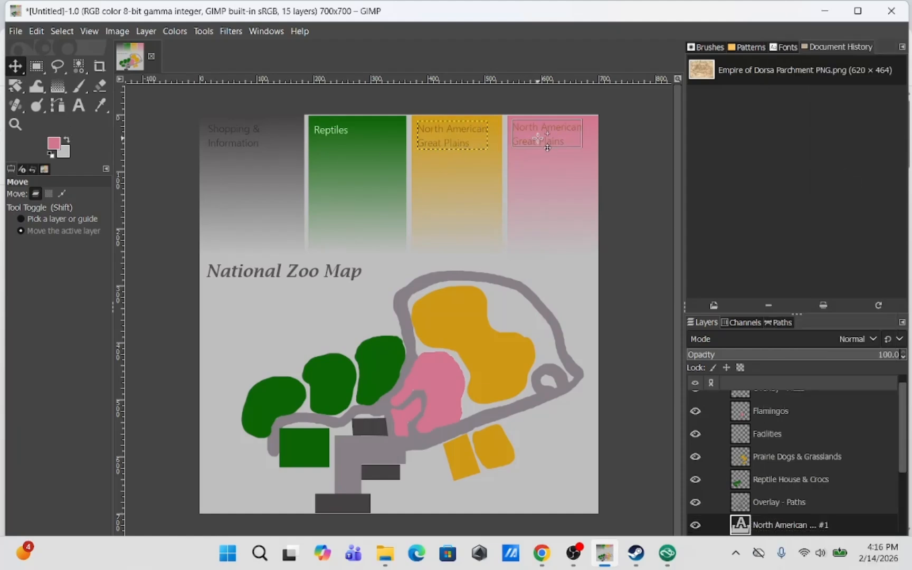
Change the copied label in the pink column to 'African Savannah' with text colour 850e59
{"action": "left_click", "coordinate": [79, 105]}
{"action": "double_click", "coordinate": [525, 142]}
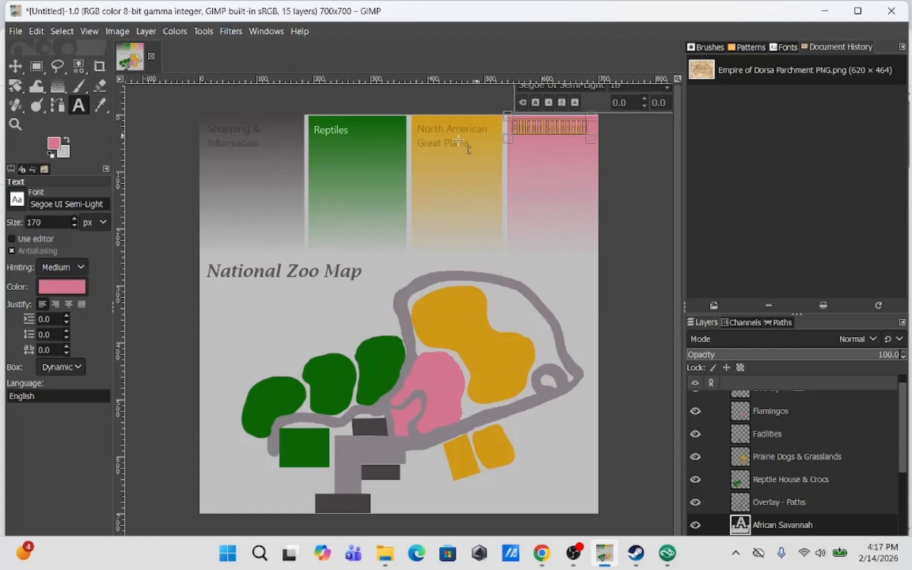
{"action": "left_click", "coordinate": [62, 287]}
{"action": "left_click", "coordinate": [88, 275]}
{"action": "left_click", "coordinate": [176, 403]}
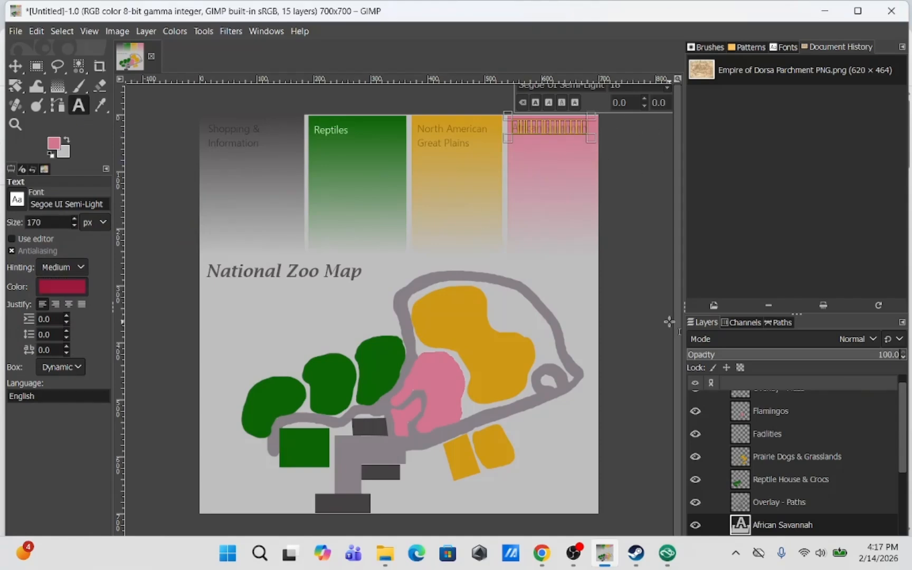
{"action": "left_click_drag", "start_coordinate": [684, 321], "coordinate": [731, 321]}
{"action": "left_click", "coordinate": [697, 102]}
{"action": "left_click", "coordinate": [679, 71]}
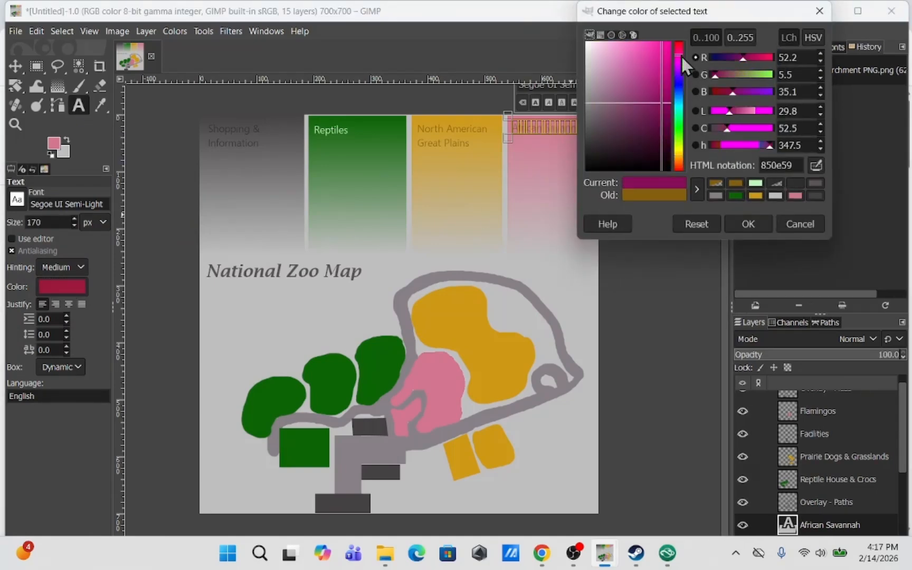
{"action": "left_click", "coordinate": [744, 226]}
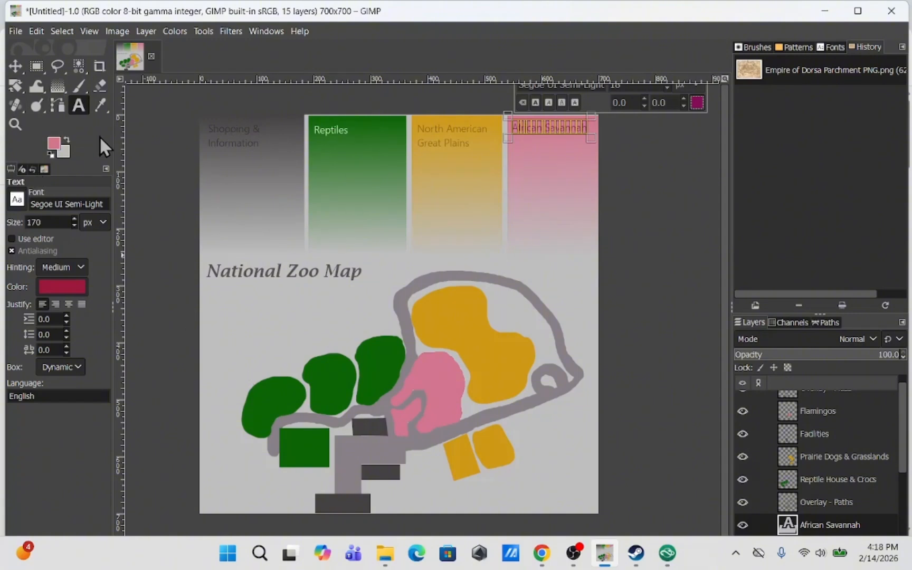
{"action": "key", "text": "m"}
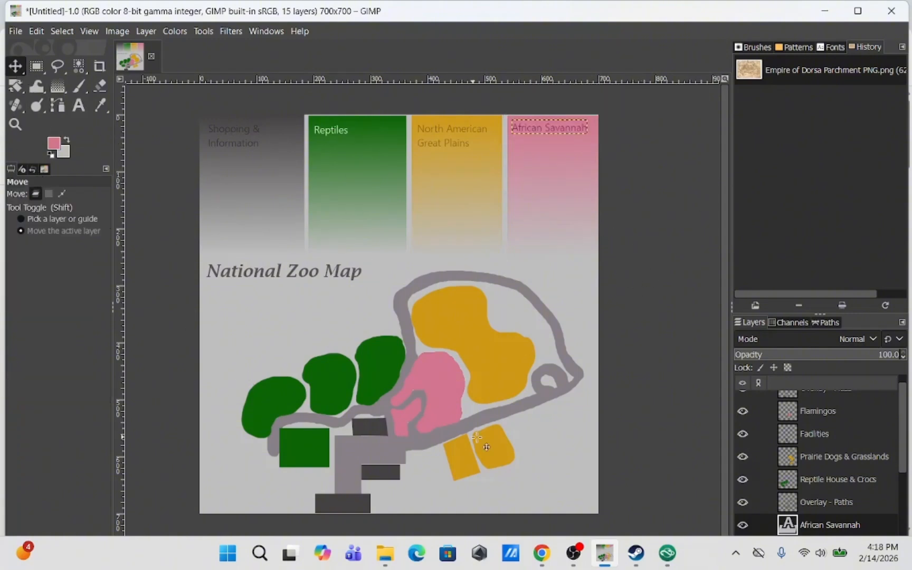
Set the 'National Zoo Map' title's font to Matura MT Script Capitals at 46 px
{"action": "left_click", "coordinate": [78, 105]}
{"action": "left_click", "coordinate": [221, 272]}
{"action": "left_click", "coordinate": [33, 204]}
{"action": "left_click", "coordinate": [47, 375]}
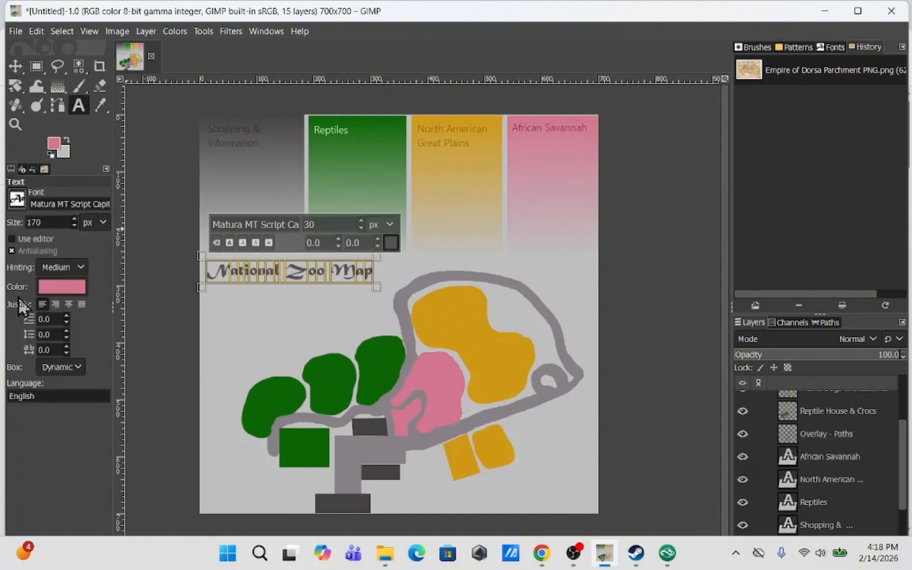
{"action": "key", "text": "Return"}
{"action": "key", "text": "shift+Up"}
{"action": "left_click", "coordinate": [361, 222]}
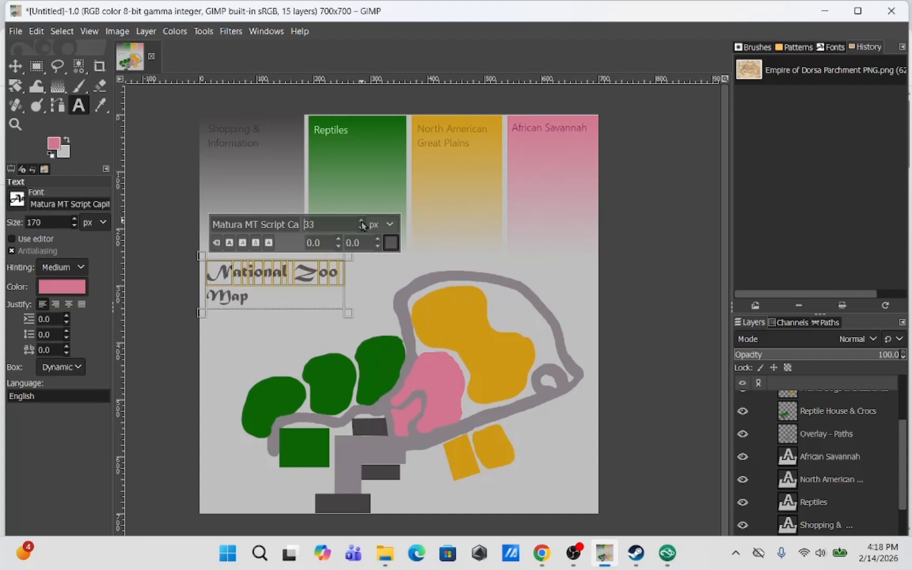
{"action": "double_click", "coordinate": [215, 308]}
{"action": "left_click", "coordinate": [361, 222]}
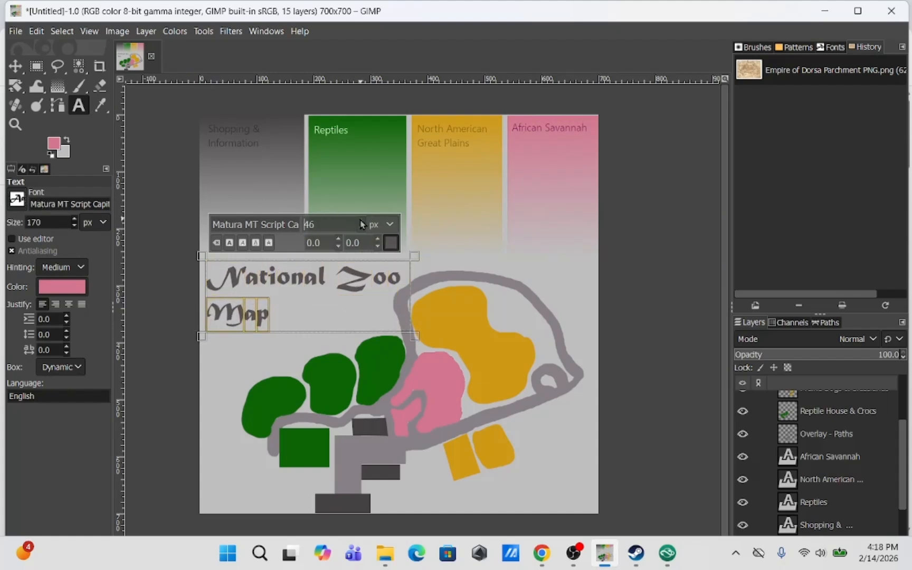
{"action": "left_click", "coordinate": [14, 68]}
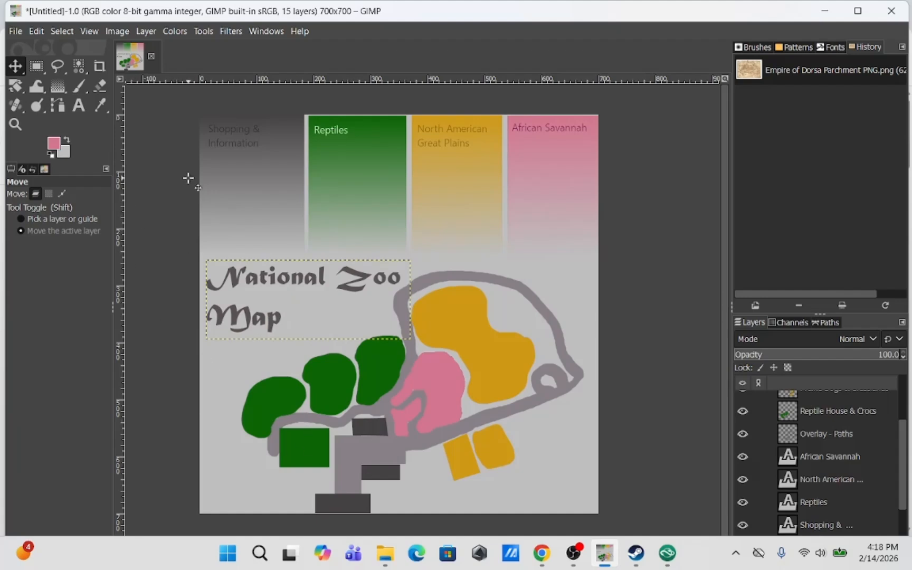
Add a '1' text label at 15 px on the dark facility block beside the plaza
{"action": "left_click", "coordinate": [78, 106]}
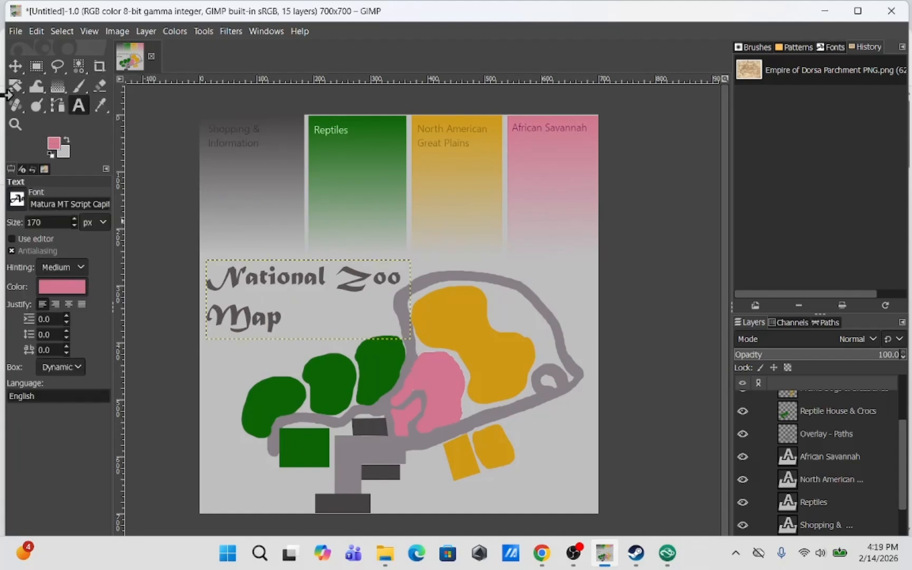
{"action": "left_click", "coordinate": [378, 472]}
{"action": "left_click", "coordinate": [230, 143]}
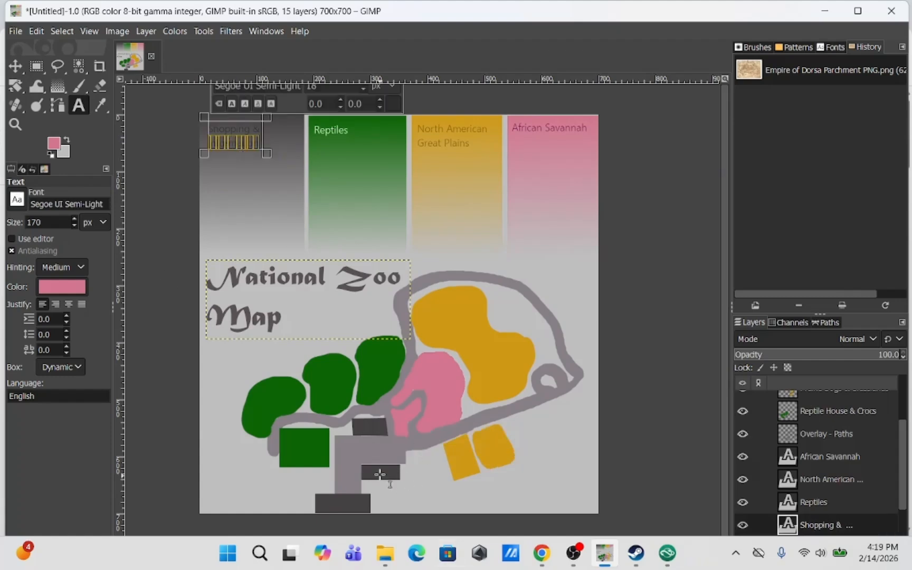
{"action": "left_click", "coordinate": [379, 474]}
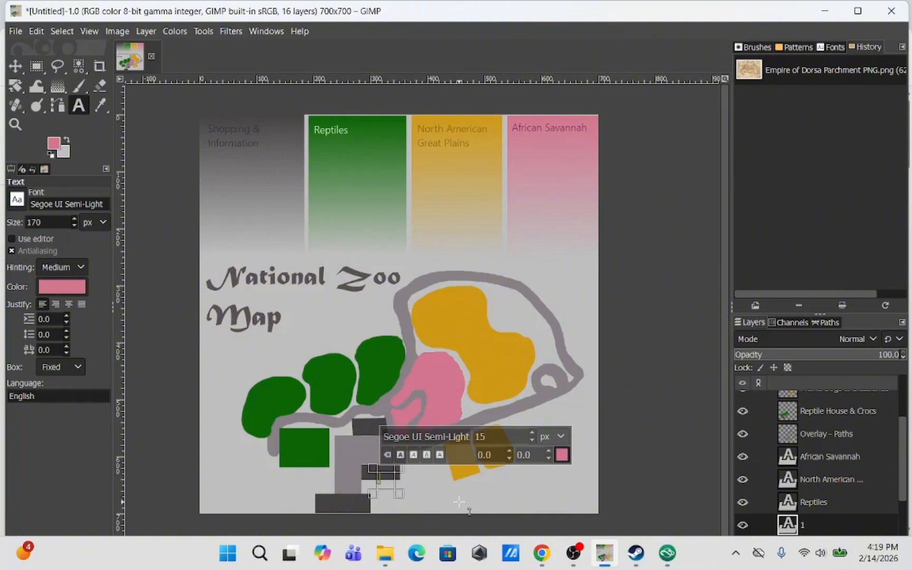
{"action": "left_click", "coordinate": [16, 66]}
{"action": "left_click_drag", "start_coordinate": [382, 485], "coordinate": [376, 477]}
{"action": "scroll", "coordinate": [797, 481], "scroll_direction": "down", "scroll_amount": 4}
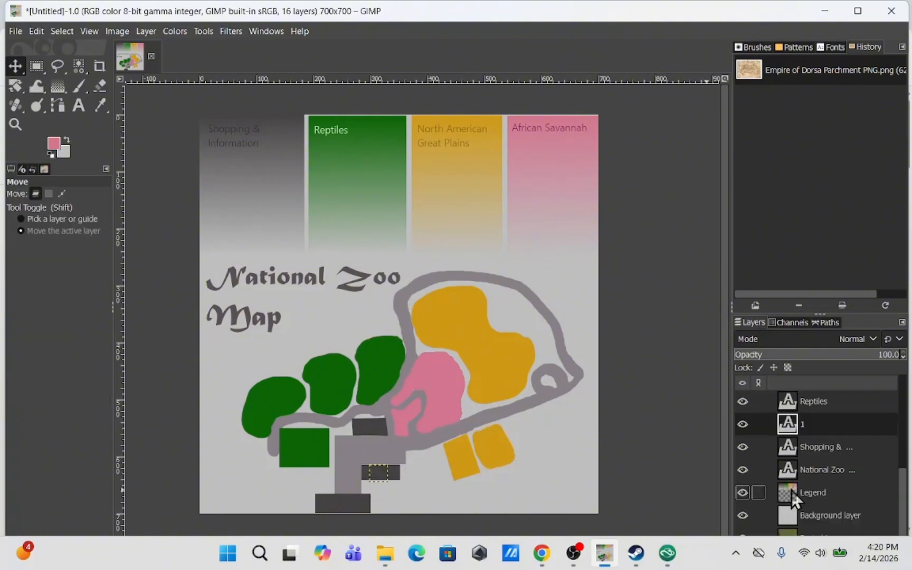
Set the number label's text colour to white
{"action": "key", "text": "t"}
{"action": "left_click", "coordinate": [378, 472]}
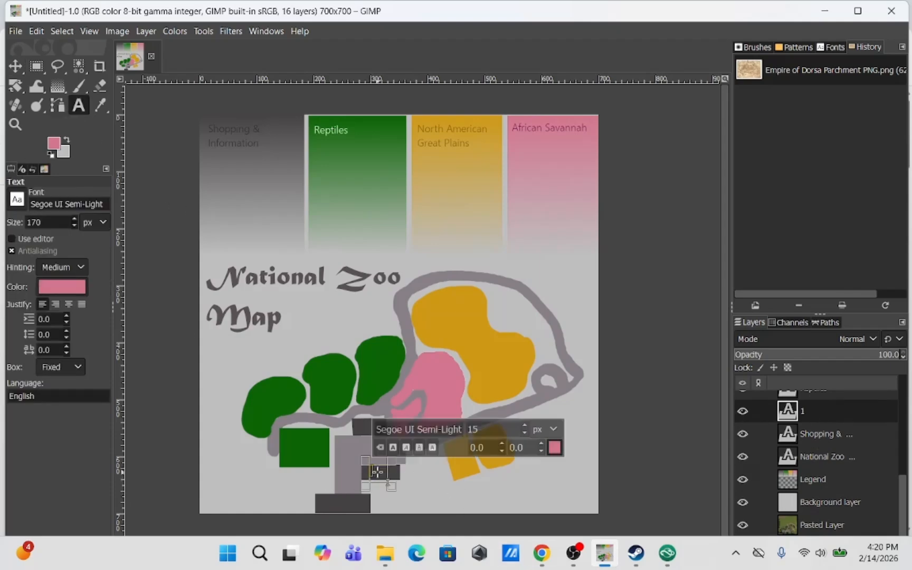
{"action": "left_click", "coordinate": [557, 448]}
{"action": "left_click", "coordinate": [608, 515]}
{"action": "left_click", "coordinate": [16, 67]}
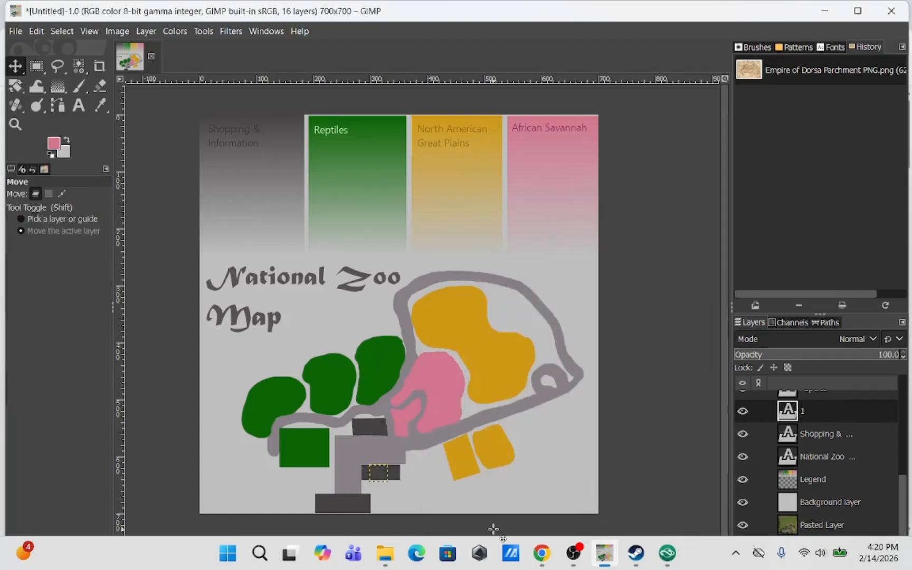
{"action": "type", "text": "t11"}
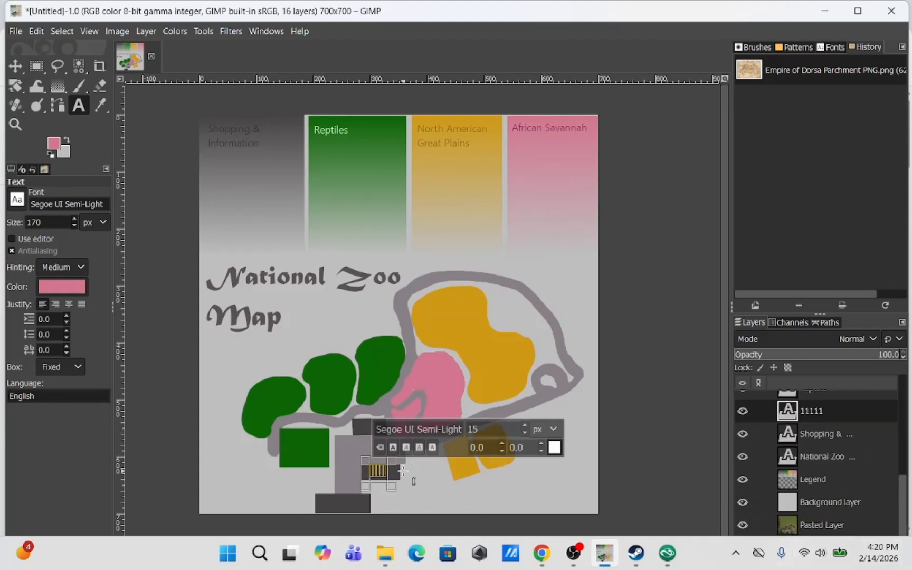
{"action": "type", "text": "m"}
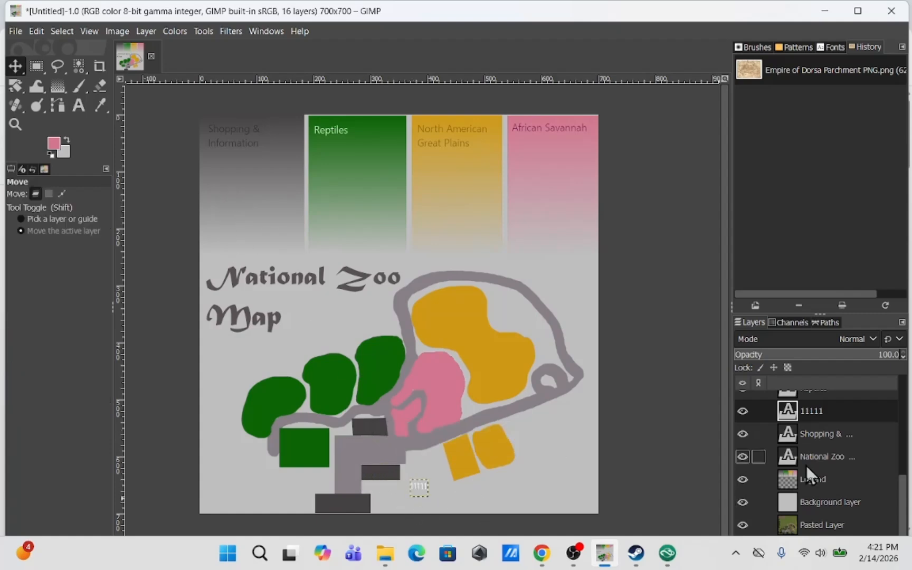
Move the number label's layer up the stack so it sits above the Facilities layer
{"action": "scroll", "coordinate": [891, 422], "scroll_direction": "up", "scroll_amount": 5}
{"action": "scroll", "coordinate": [891, 475], "scroll_direction": "down", "scroll_amount": 3}
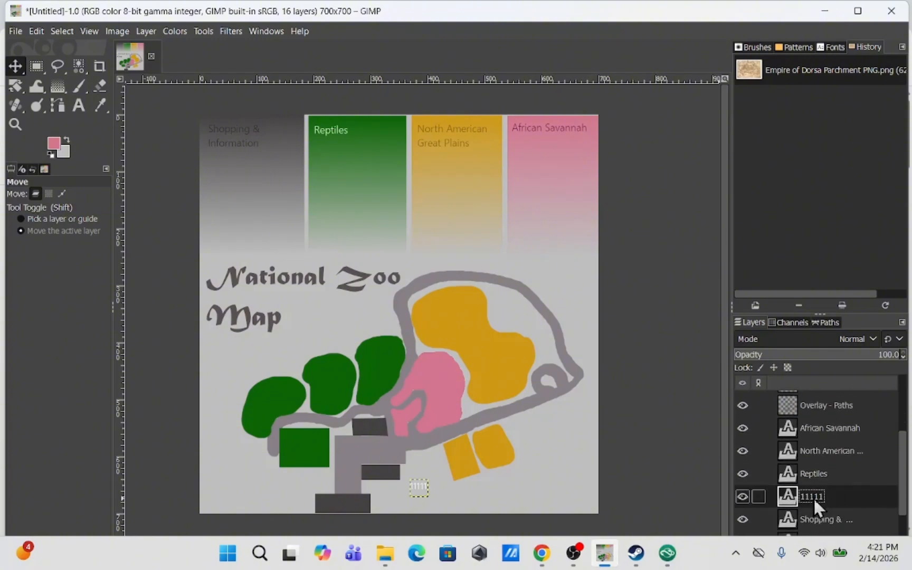
{"action": "right_click", "coordinate": [837, 497]}
{"action": "left_click", "coordinate": [836, 492]}
{"action": "left_click_drag", "start_coordinate": [836, 494], "coordinate": [830, 408]}
{"action": "left_click", "coordinate": [834, 450]}
{"action": "scroll", "coordinate": [829, 458], "scroll_direction": "up", "scroll_amount": 2}
{"action": "scroll", "coordinate": [829, 459], "scroll_direction": "up", "scroll_amount": 3}
{"action": "left_click_drag", "start_coordinate": [829, 517], "coordinate": [831, 440]}
Edit the number label so it reads just '1'
{"action": "left_click", "coordinate": [81, 107]}
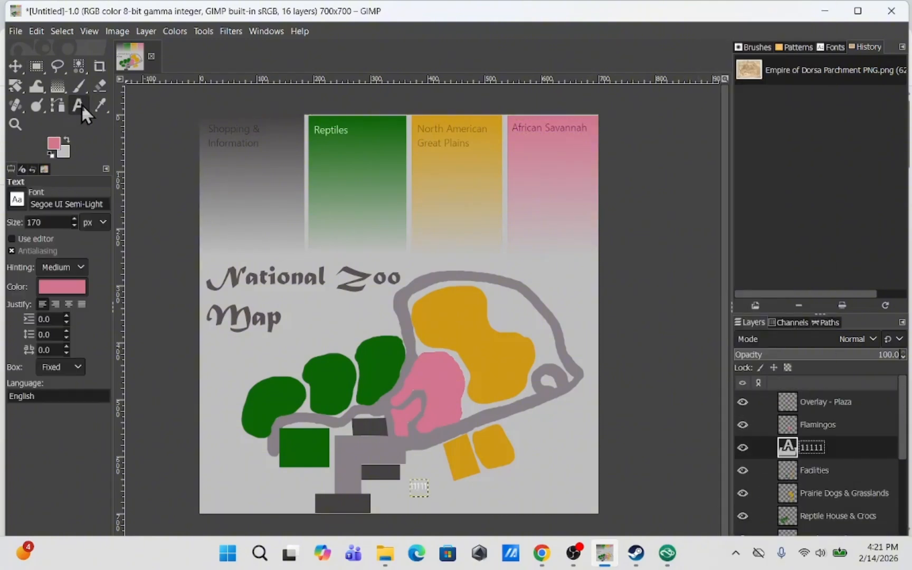
{"action": "left_click_drag", "start_coordinate": [412, 486], "coordinate": [535, 492]}
{"action": "left_click", "coordinate": [15, 65]}
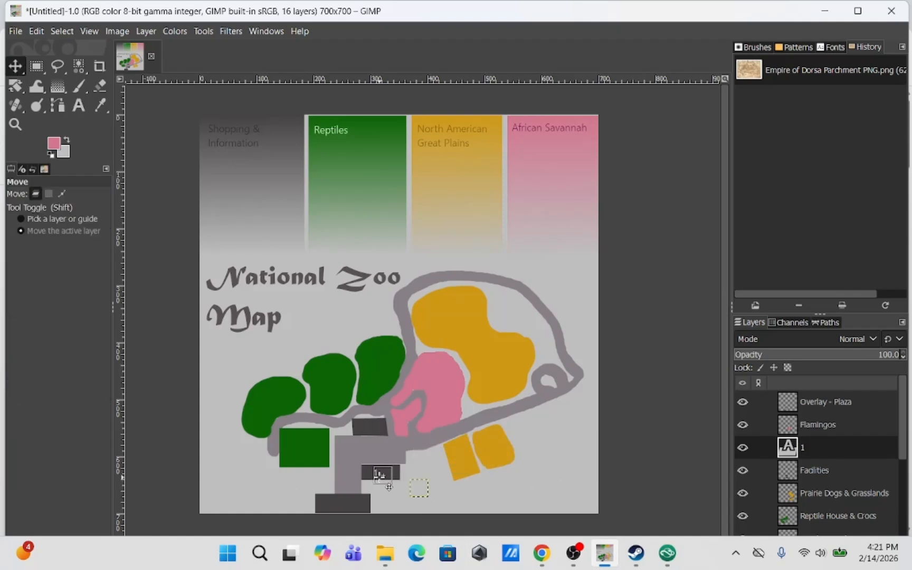
Duplicate the '1' label layer twice for the other facility blocks and lower the Overlay - Plaza layer beneath Facilities
{"action": "right_click", "coordinate": [849, 452]}
{"action": "left_click", "coordinate": [792, 166]}
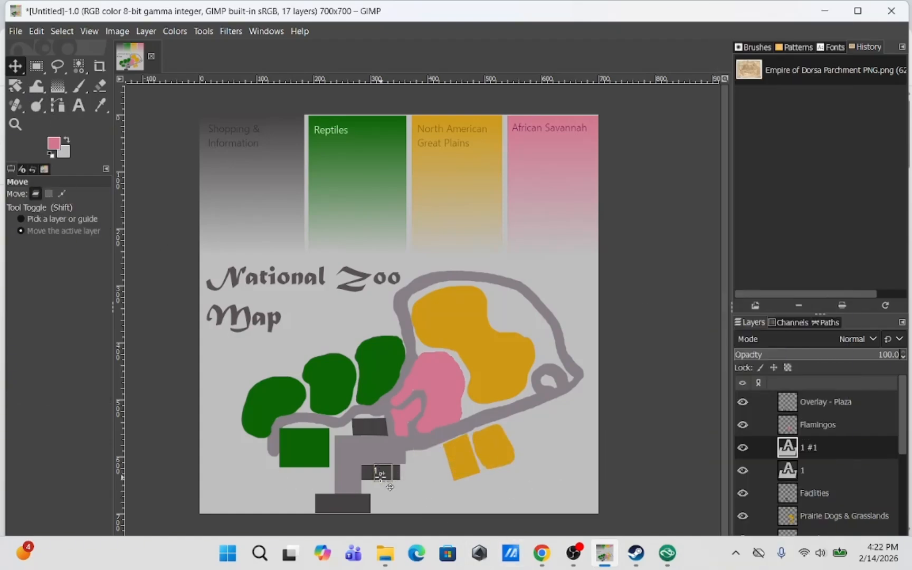
{"action": "right_click", "coordinate": [823, 447]}
{"action": "left_click", "coordinate": [728, 166]}
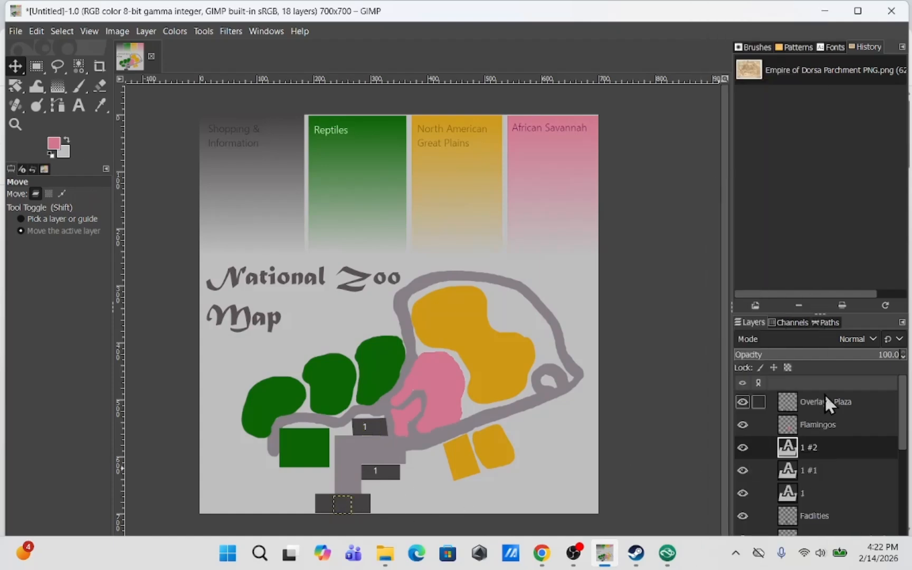
{"action": "left_click_drag", "start_coordinate": [824, 394], "coordinate": [827, 524]}
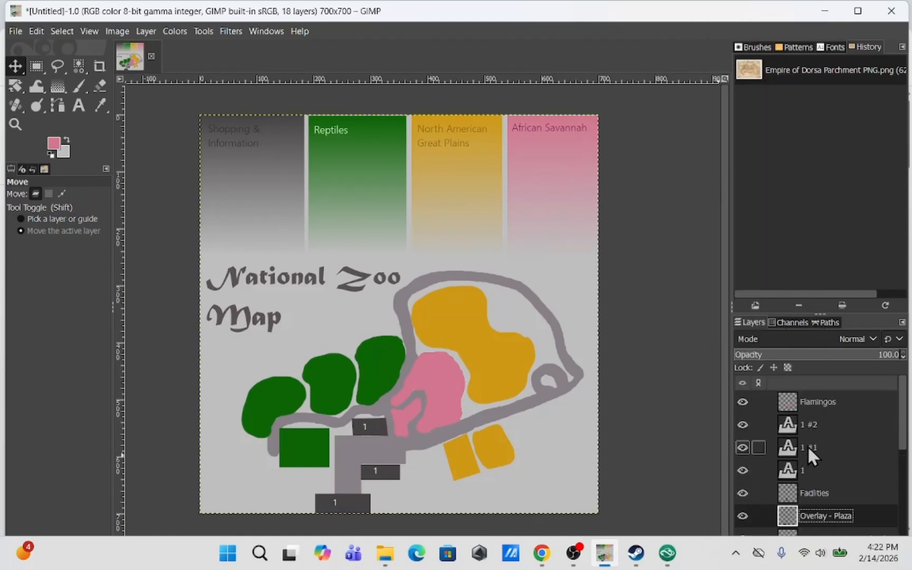
Try to change the middle facility label to '2' and adjust its text colour
{"action": "double_click", "coordinate": [787, 470]}
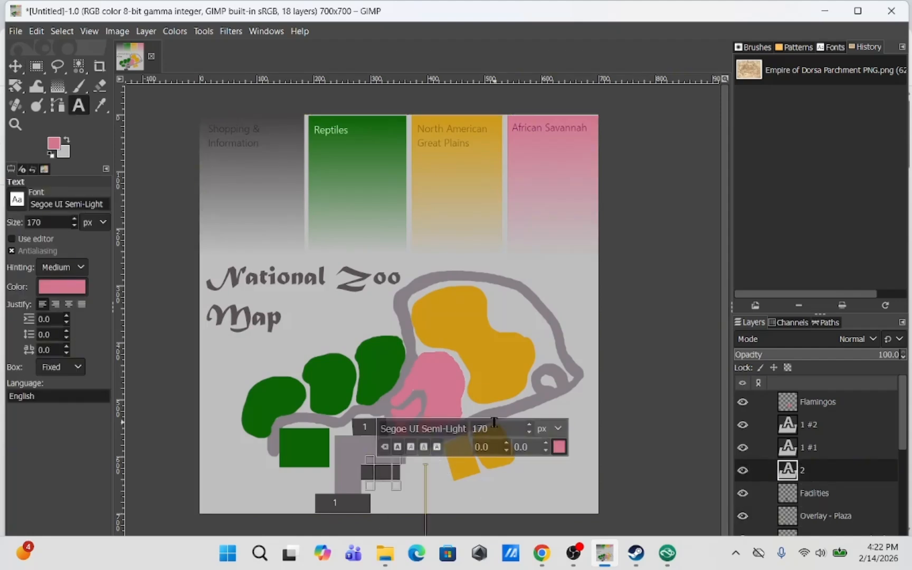
{"action": "left_click", "coordinate": [15, 66]}
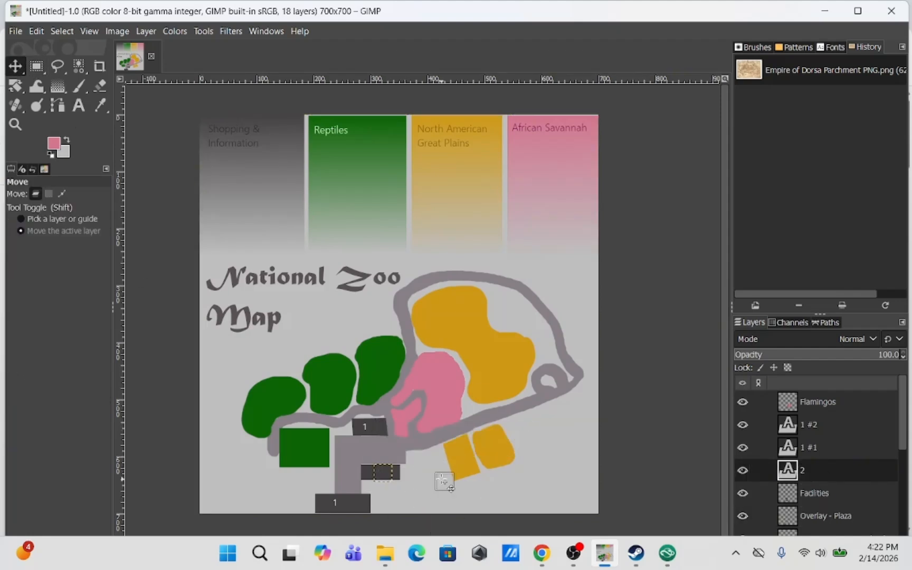
{"action": "double_click", "coordinate": [377, 473]}
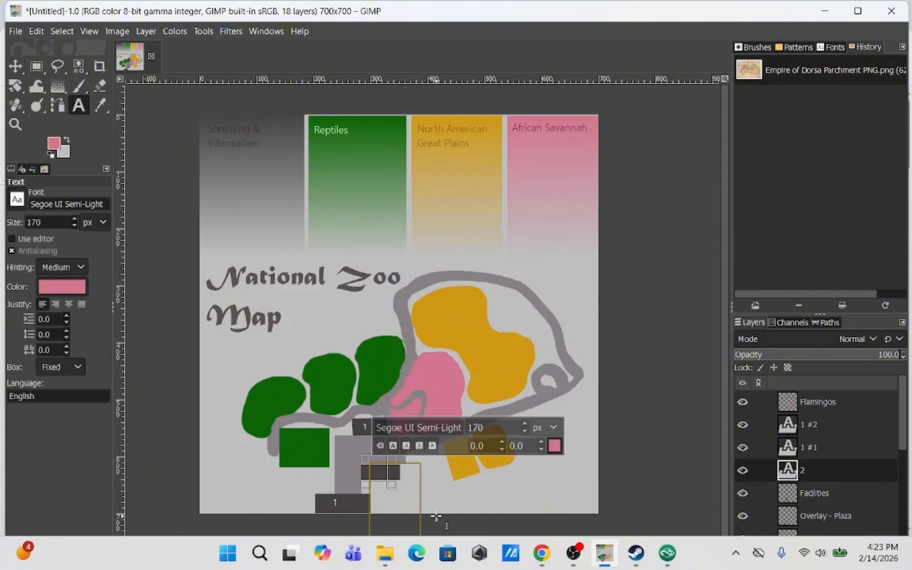
{"action": "left_click", "coordinate": [556, 451]}
{"action": "left_click_drag", "start_coordinate": [454, 345], "coordinate": [443, 332]}
{"action": "left_click", "coordinate": [604, 515]}
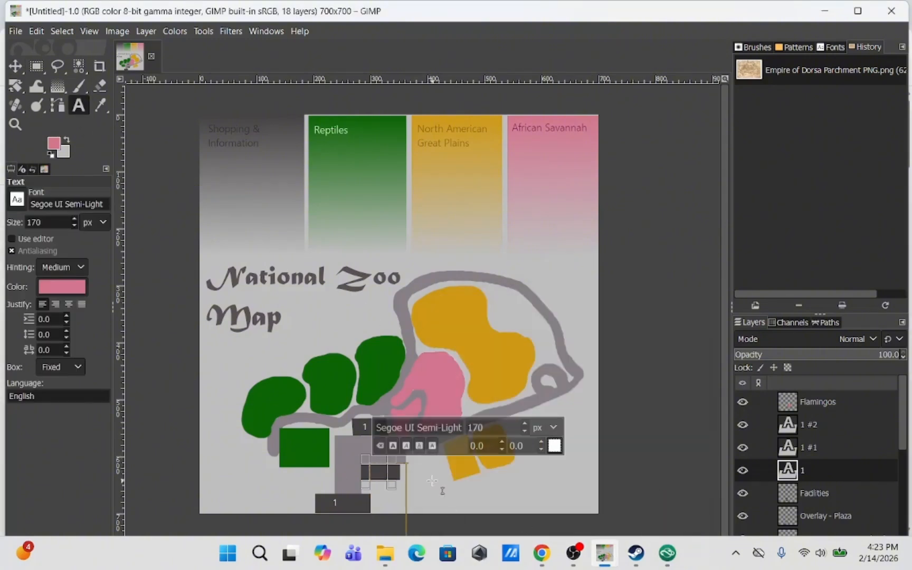
{"action": "key", "text": "m"}
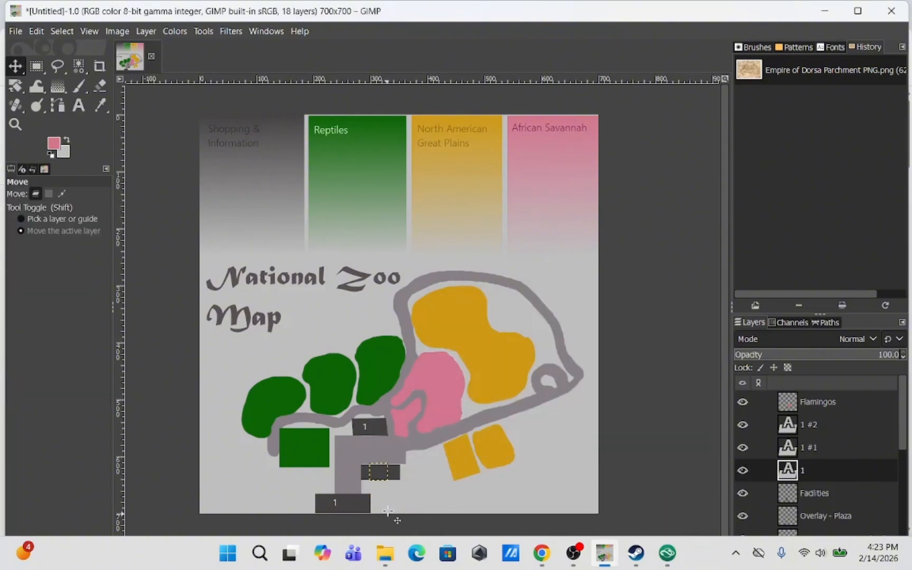
Delete the middle facility block's number label layer
{"action": "right_click", "coordinate": [811, 484]}
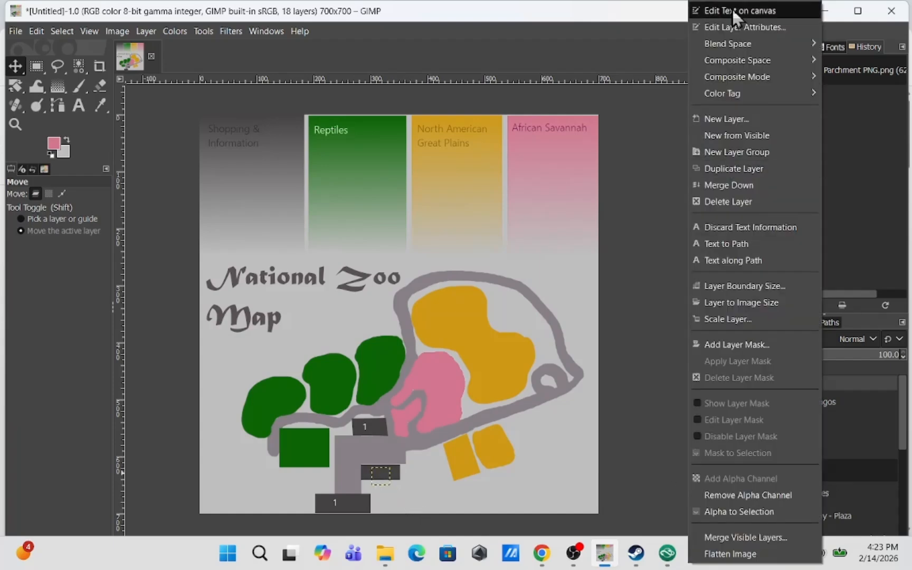
{"action": "left_click", "coordinate": [734, 204]}
{"action": "mouse_move", "coordinate": [332, 502]}
{"action": "left_mouse_down"}
{"action": "mouse_move", "coordinate": [344, 503]}
{"action": "mouse_move", "coordinate": [337, 503]}
{"action": "left_mouse_up"}
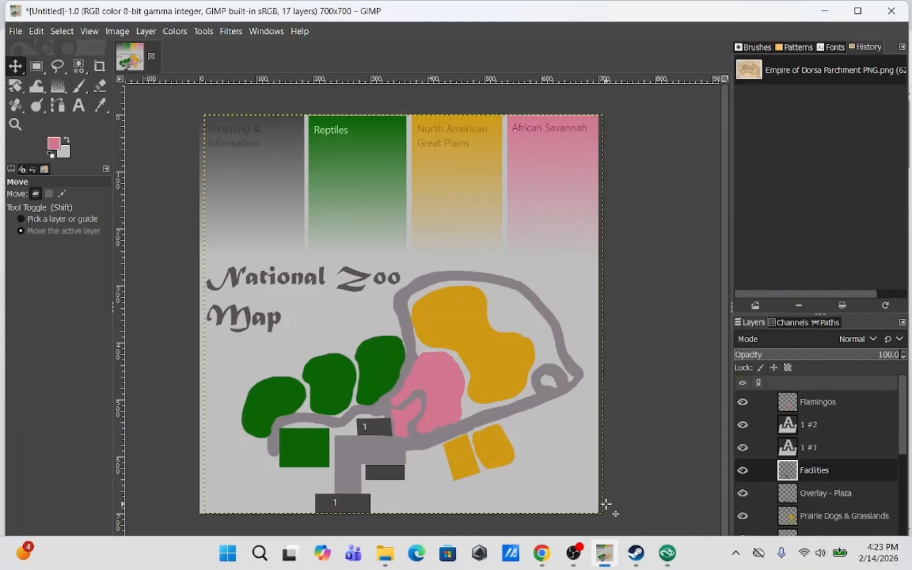
{"action": "left_click", "coordinate": [825, 427]}
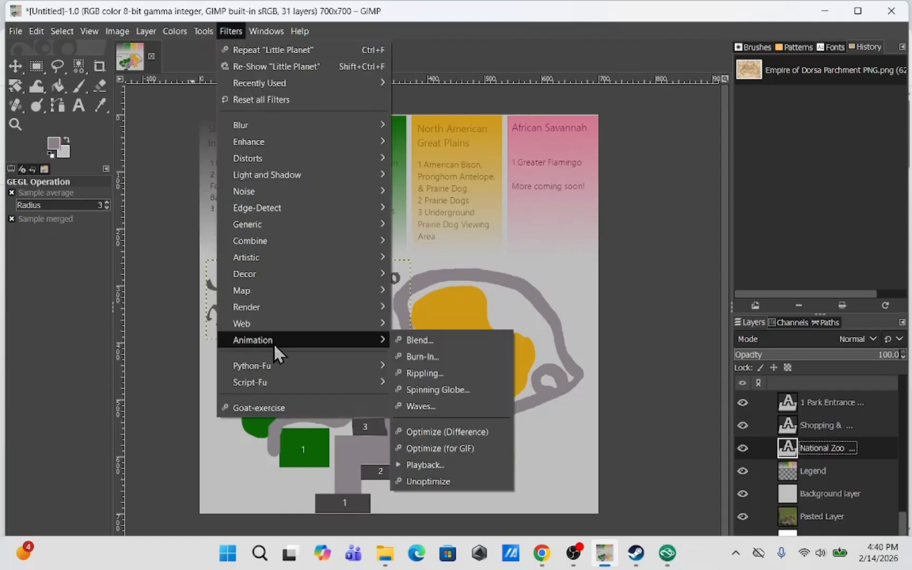
Apply a drop shadow to the National Zoo Map title text
{"action": "left_click", "coordinate": [396, 419]}
{"action": "left_click", "coordinate": [549, 372]}
{"action": "left_click", "coordinate": [231, 31]}
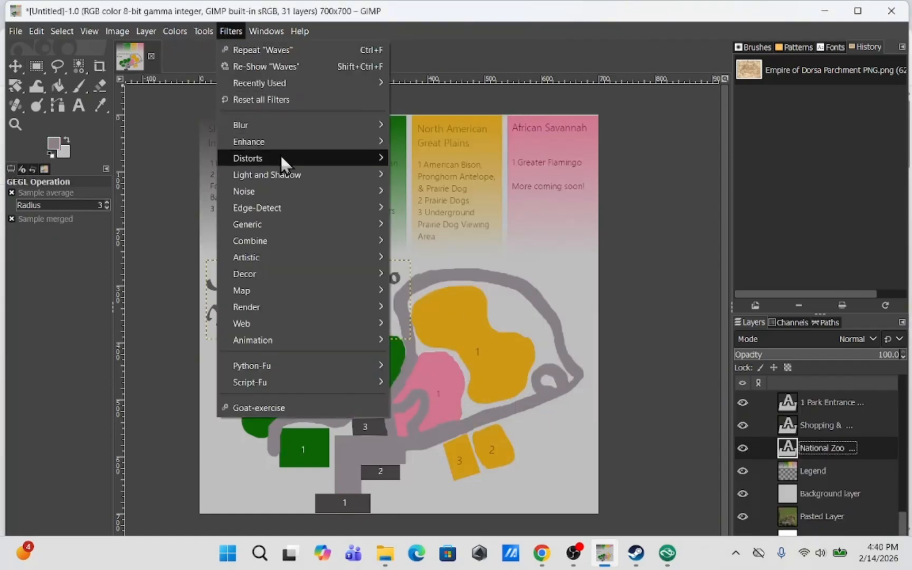
{"action": "mouse_move", "coordinate": [288, 175]}
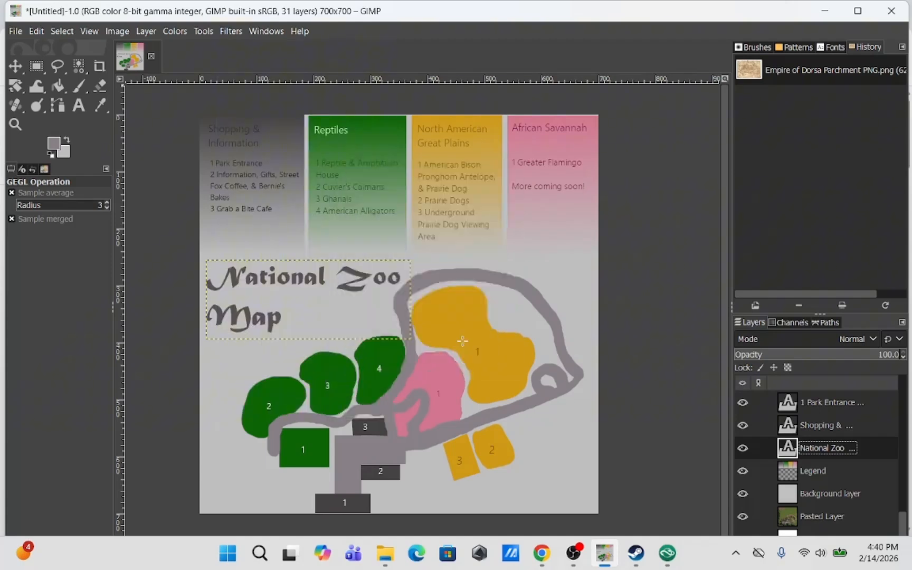
{"action": "left_click", "coordinate": [203, 31]}
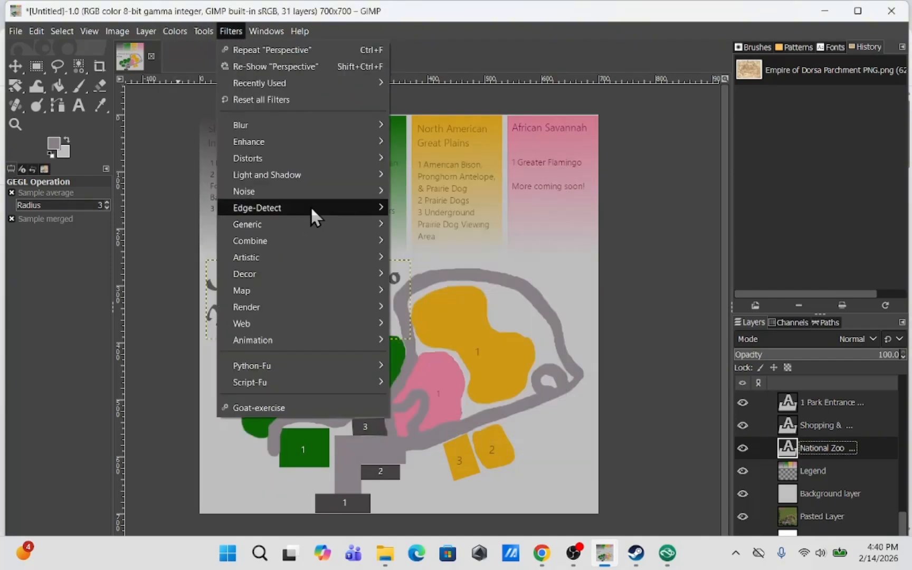
{"action": "mouse_move", "coordinate": [295, 175]}
{"action": "left_click", "coordinate": [439, 332]}
{"action": "left_click", "coordinate": [499, 385]}
Save the image as National Zoo Map 1.xcf in the Planet Zoo Stuff! folder on the Desktop
{"action": "left_click", "coordinate": [15, 30]}
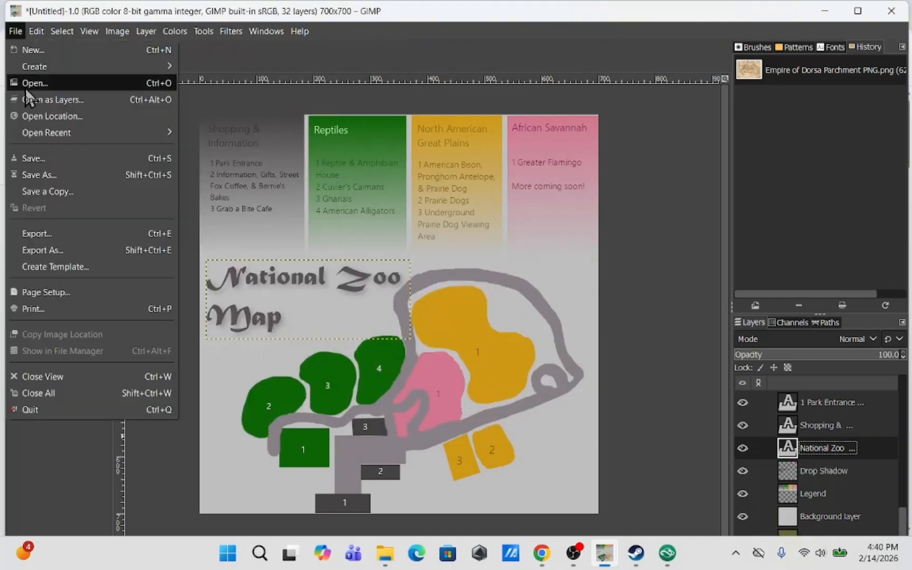
{"action": "left_click", "coordinate": [32, 177]}
{"action": "left_click", "coordinate": [39, 163]}
{"action": "double_click", "coordinate": [127, 112]}
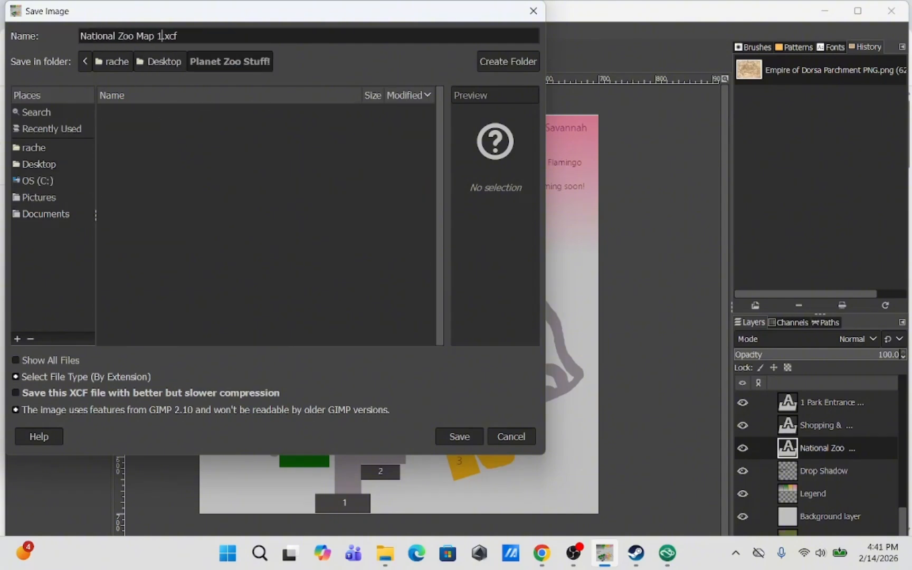
{"action": "left_click", "coordinate": [460, 437]}
{"action": "left_click", "coordinate": [15, 31]}
{"action": "left_click", "coordinate": [45, 176]}
{"action": "left_click", "coordinate": [510, 437]}
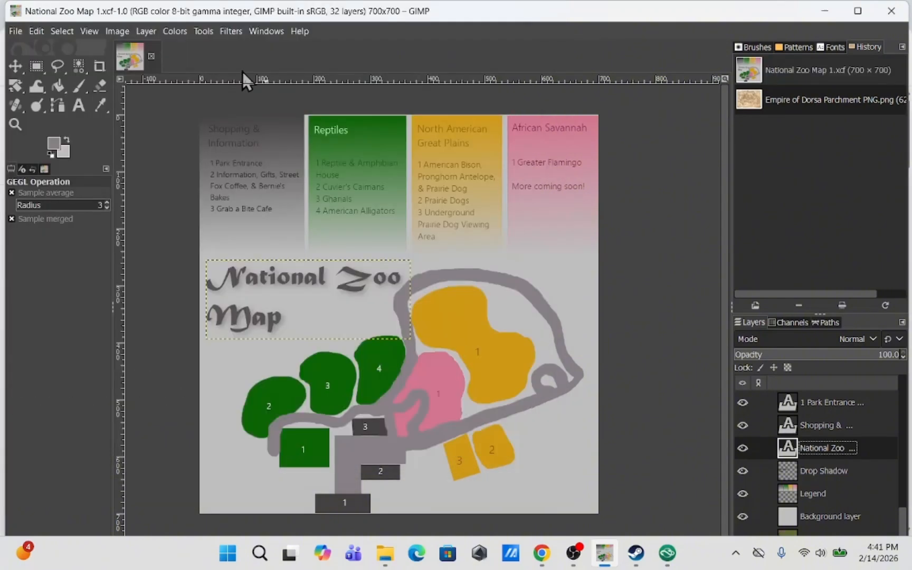
Export the image as National Zoo Map 1.png into the Planet Zoo Stuff! folder
{"action": "left_click", "coordinate": [147, 32]}
{"action": "left_click", "coordinate": [44, 253]}
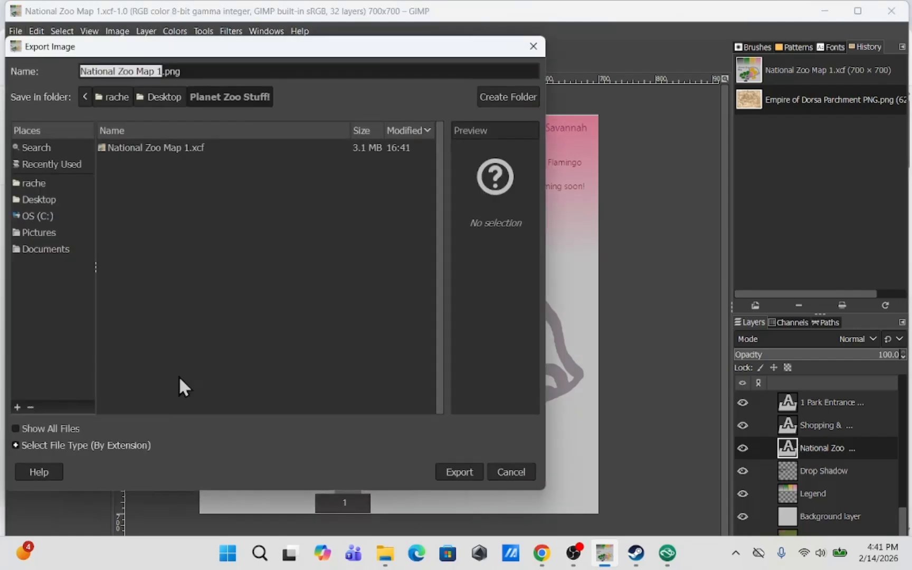
{"action": "left_click", "coordinate": [472, 471]}
{"action": "left_click", "coordinate": [474, 442]}
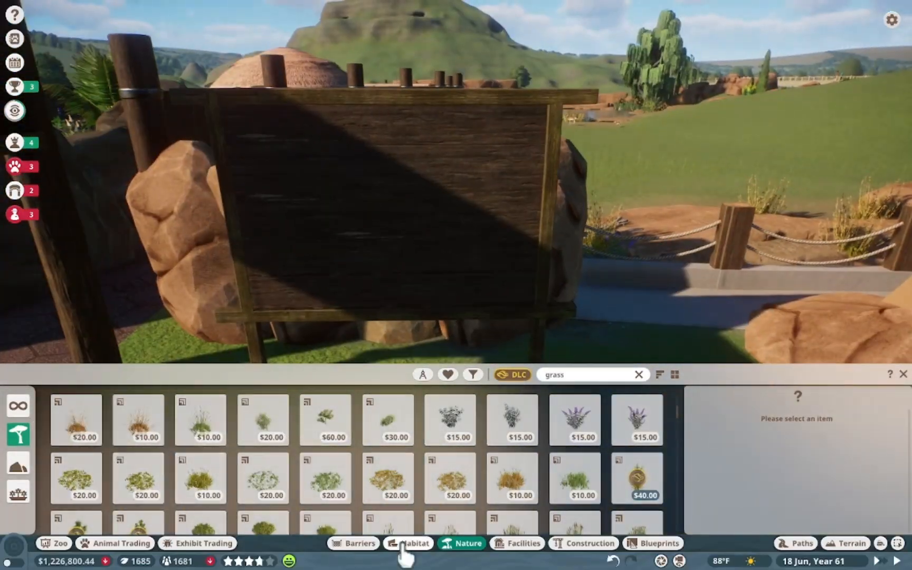
Switch to Planet Zoo and place a Wallpaper Billboard Poster 4m x 4m onto the zoo map sign board
{"action": "left_click", "coordinate": [517, 543]}
{"action": "left_click", "coordinate": [18, 491]}
{"action": "left_click", "coordinate": [81, 463]}
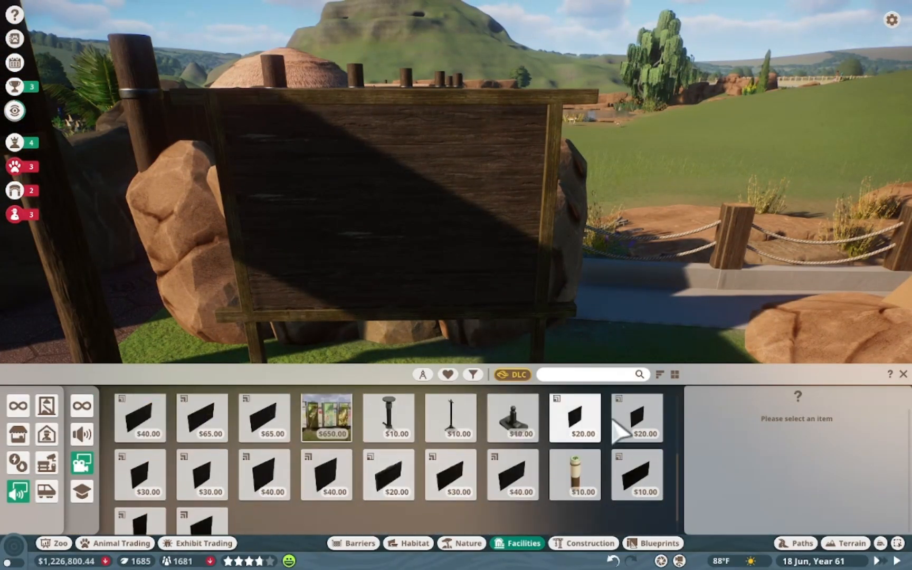
{"action": "left_click", "coordinate": [203, 475]}
{"action": "scroll", "coordinate": [723, 412], "scroll_direction": "down", "scroll_amount": 5}
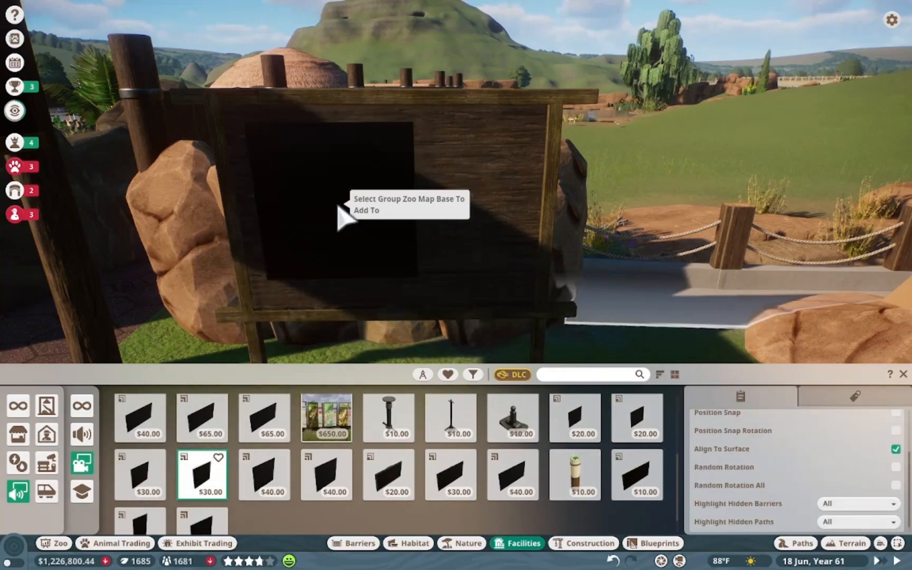
{"action": "left_click", "coordinate": [326, 475]}
{"action": "left_click", "coordinate": [264, 475]}
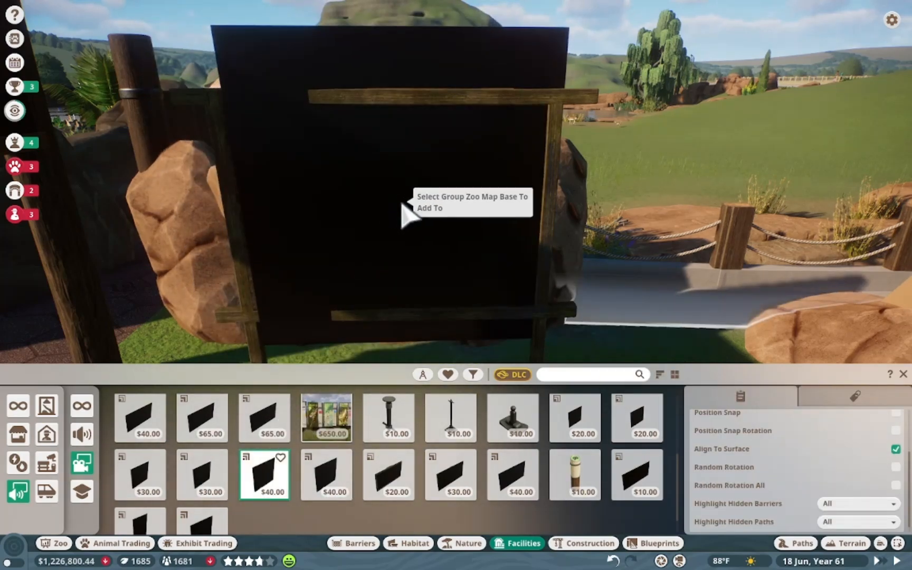
{"action": "left_click", "coordinate": [202, 475]}
{"action": "left_click", "coordinate": [140, 475]}
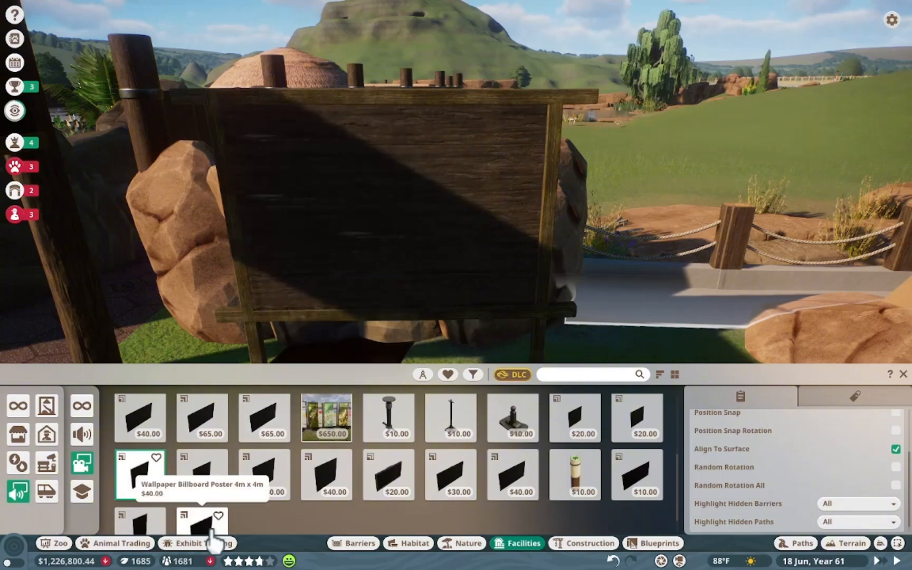
{"action": "left_click", "coordinate": [211, 530]}
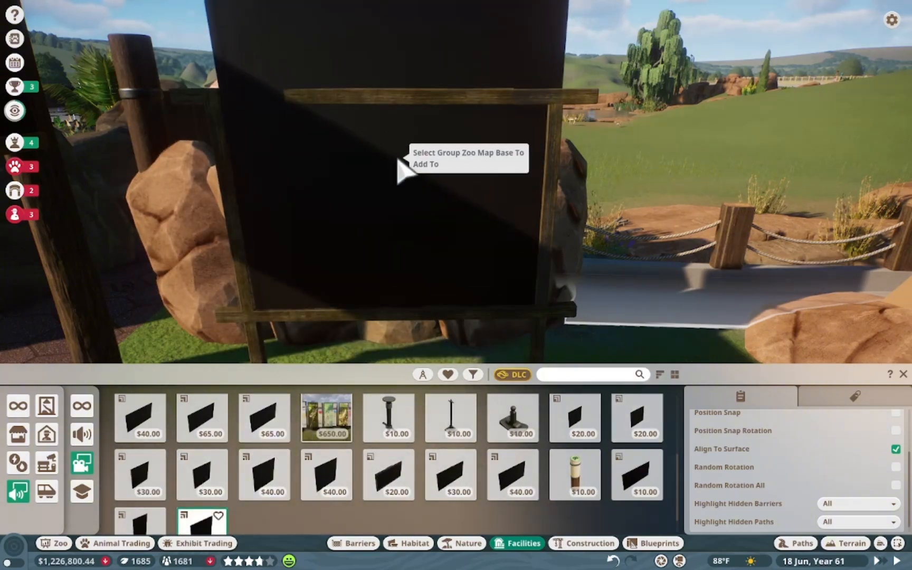
{"action": "left_click", "coordinate": [397, 158]}
{"action": "left_click", "coordinate": [397, 159]}
Replace the poster's image with the custom media file National Zoo Map 1.png
{"action": "right_click", "coordinate": [412, 182]}
{"action": "left_click", "coordinate": [417, 191]}
{"action": "left_click", "coordinate": [810, 104]}
{"action": "left_click", "coordinate": [790, 144]}
{"action": "left_click", "coordinate": [791, 228]}
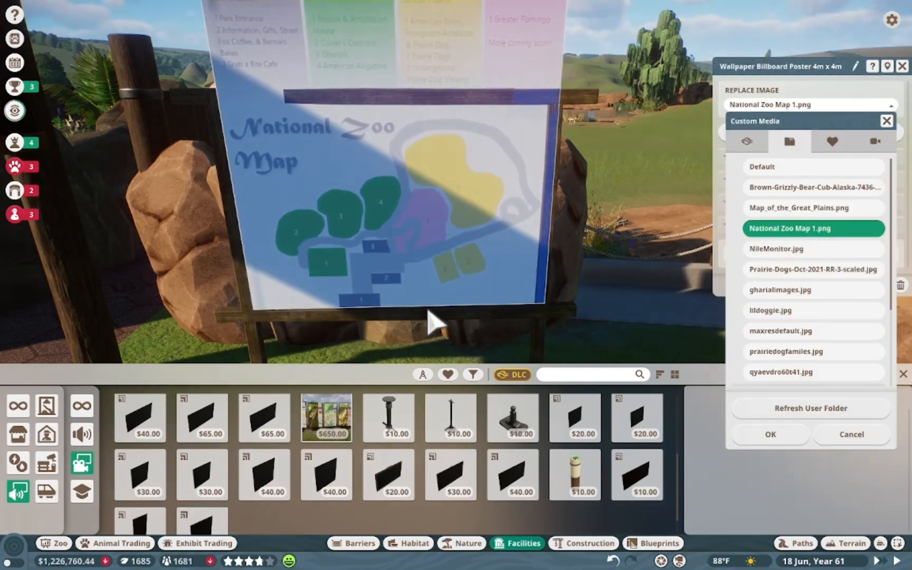
{"action": "left_click", "coordinate": [771, 434]}
{"action": "left_click", "coordinate": [902, 66]}
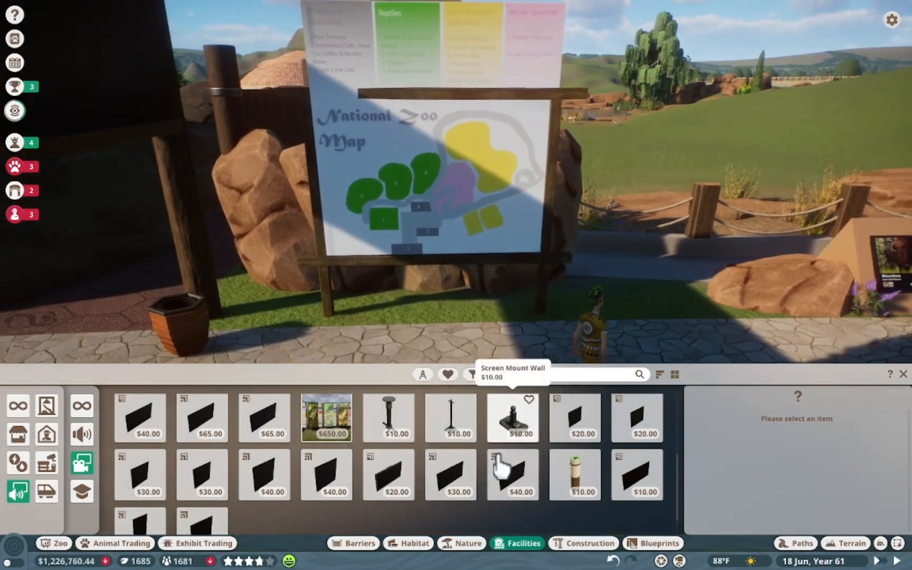
Move the map poster into position on the sign board
{"action": "left_click", "coordinate": [539, 258]}
{"action": "left_click", "coordinate": [772, 141]}
{"action": "left_click", "coordinate": [532, 255]}
{"action": "left_click", "coordinate": [553, 257], "text": "ctrl"}
{"action": "key", "text": "x"}
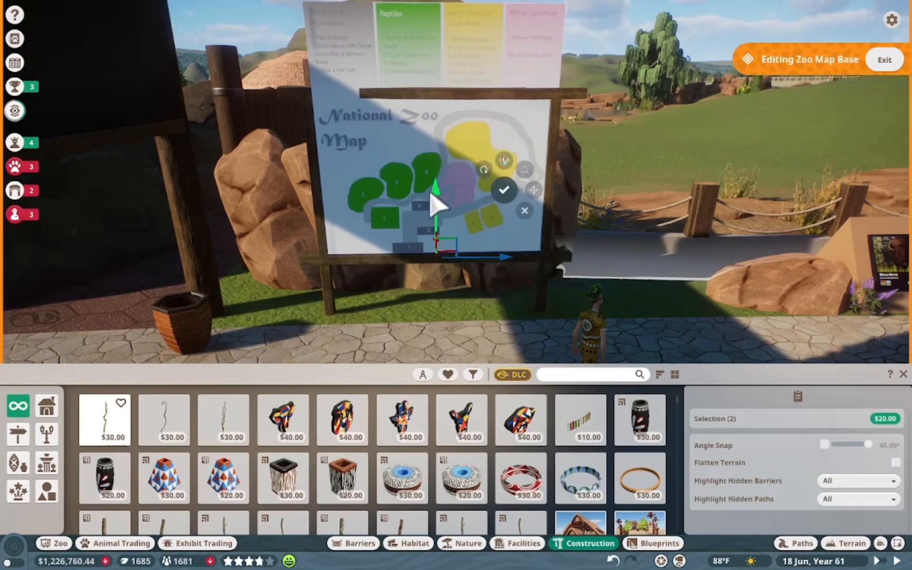
{"action": "left_click_drag", "start_coordinate": [433, 194], "coordinate": [438, 216]}
{"action": "left_click", "coordinate": [439, 214]}
{"action": "left_click", "coordinate": [440, 167]}
{"action": "key", "text": "x"}
{"action": "left_click_drag", "start_coordinate": [438, 86], "coordinate": [443, 117]}
{"action": "left_click_drag", "start_coordinate": [443, 183], "coordinate": [444, 181]}
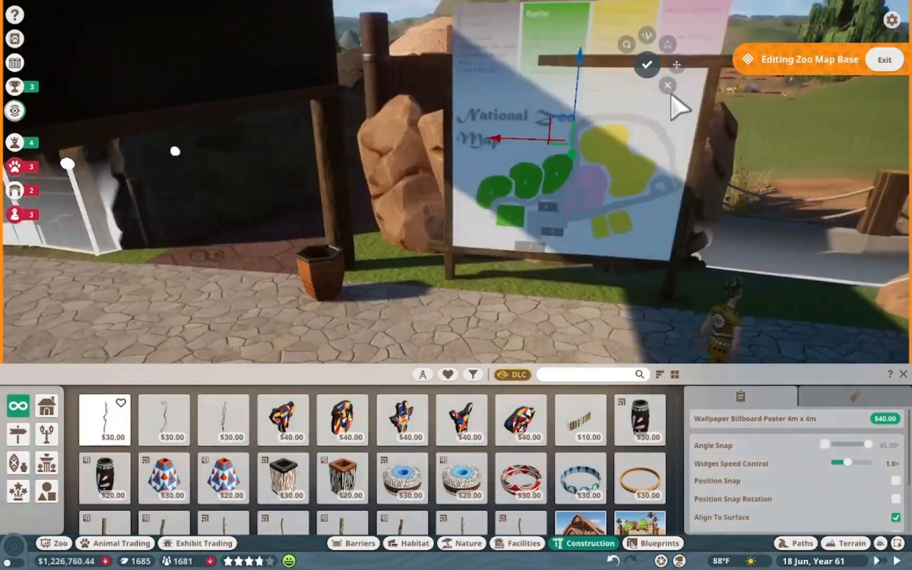
Rotate and realign the map poster against the sign board
{"action": "left_click", "coordinate": [670, 90]}
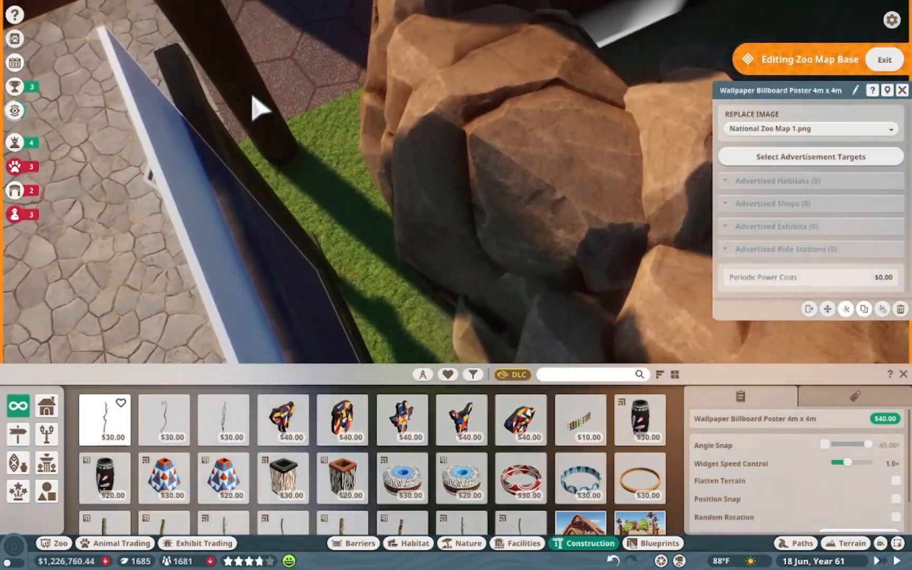
{"action": "left_click", "coordinate": [227, 138]}
{"action": "left_click", "coordinate": [311, 222], "text": "ctrl"}
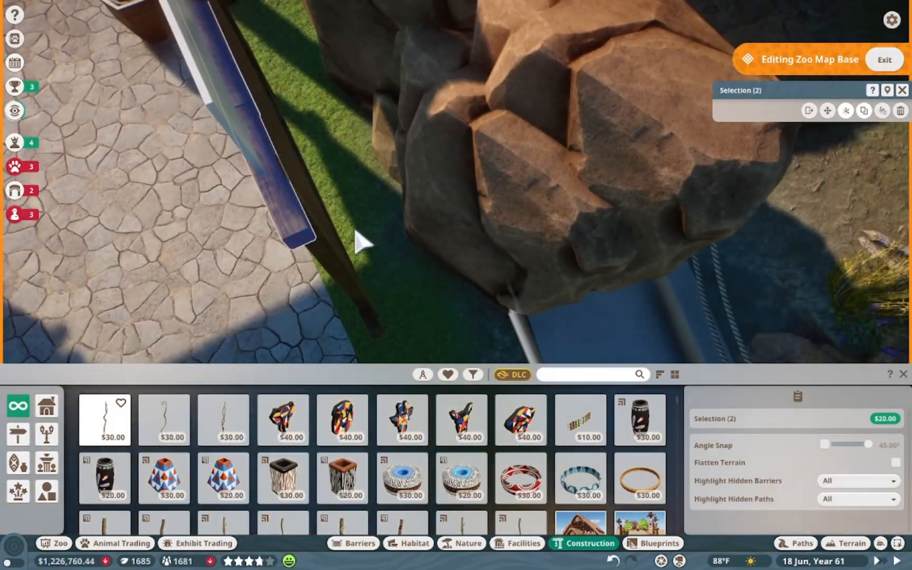
{"action": "key", "text": "x"}
{"action": "left_click_drag", "start_coordinate": [407, 50], "coordinate": [409, 49]}
{"action": "key", "text": "x"}
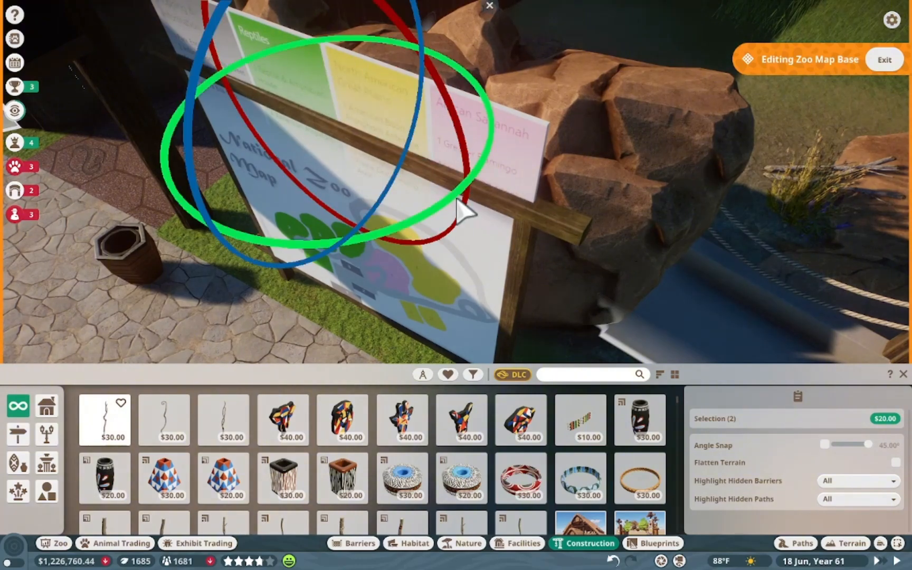
{"action": "left_click_drag", "start_coordinate": [458, 197], "coordinate": [441, 203]}
{"action": "key", "text": "x"}
{"action": "left_click_drag", "start_coordinate": [310, 41], "coordinate": [301, 2]}
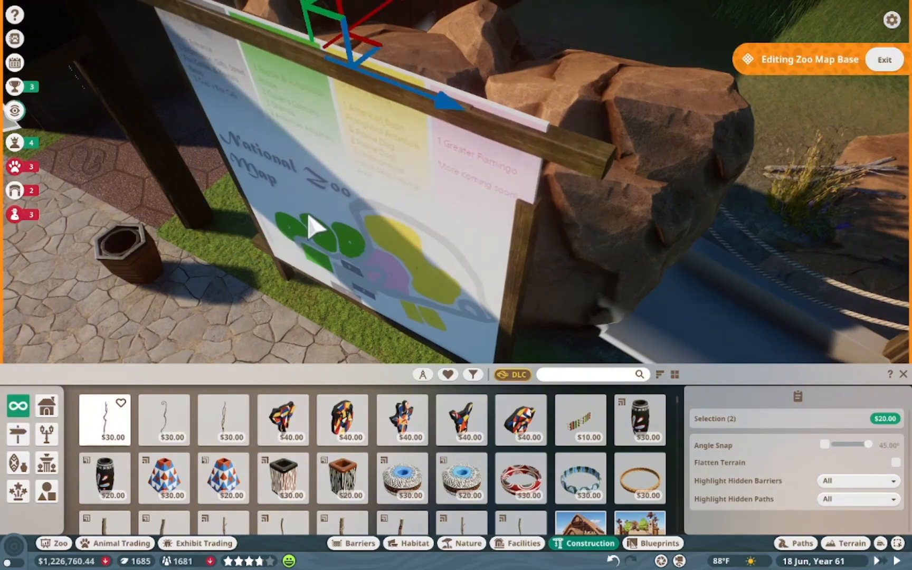
{"action": "left_click_drag", "start_coordinate": [318, 150], "coordinate": [313, 122]}
Adjust the sign frame's top wooden spar and duplicate it
{"action": "left_click", "coordinate": [605, 30]}
{"action": "left_click", "coordinate": [678, 189]}
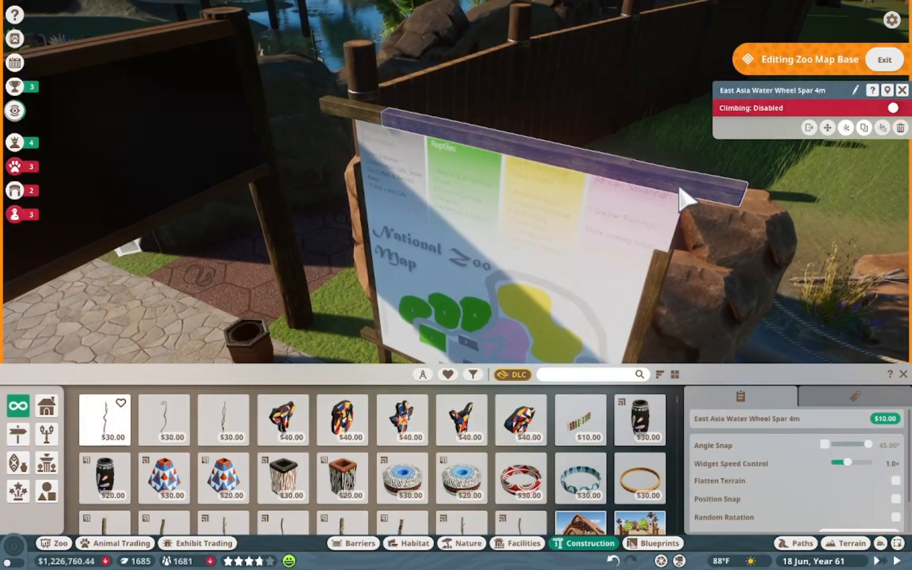
{"action": "key", "text": "x"}
{"action": "left_click_drag", "start_coordinate": [381, 50], "coordinate": [381, 48]}
{"action": "left_click", "coordinate": [488, 14]}
{"action": "left_click", "coordinate": [653, 307]}
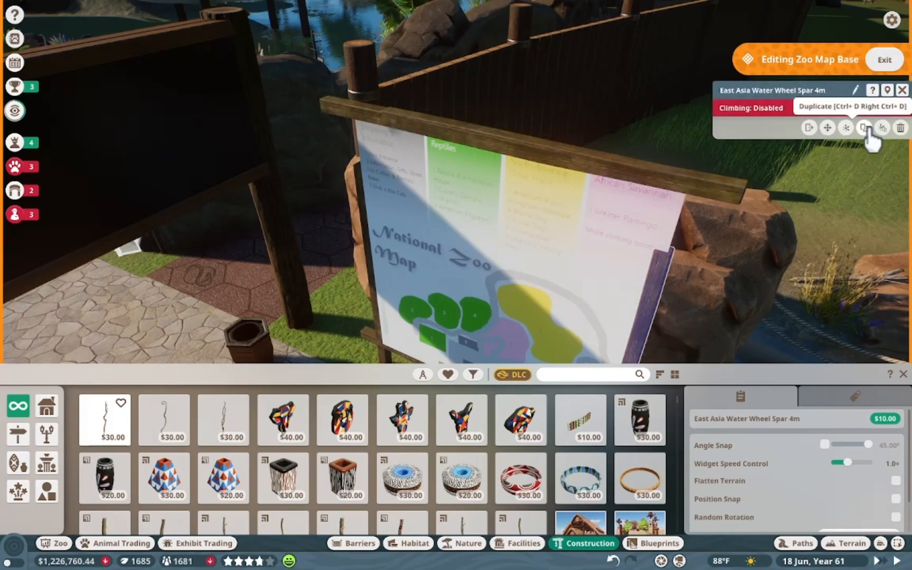
{"action": "left_click", "coordinate": [865, 128]}
Position the duplicated spar along the lower edge of the map and exit group editing
{"action": "key", "text": "x"}
{"action": "key", "text": "s"}
{"action": "left_click_drag", "start_coordinate": [578, 348], "coordinate": [587, 298]}
{"action": "left_click", "coordinate": [657, 272]}
{"action": "key", "text": "w"}
{"action": "key", "text": "a"}
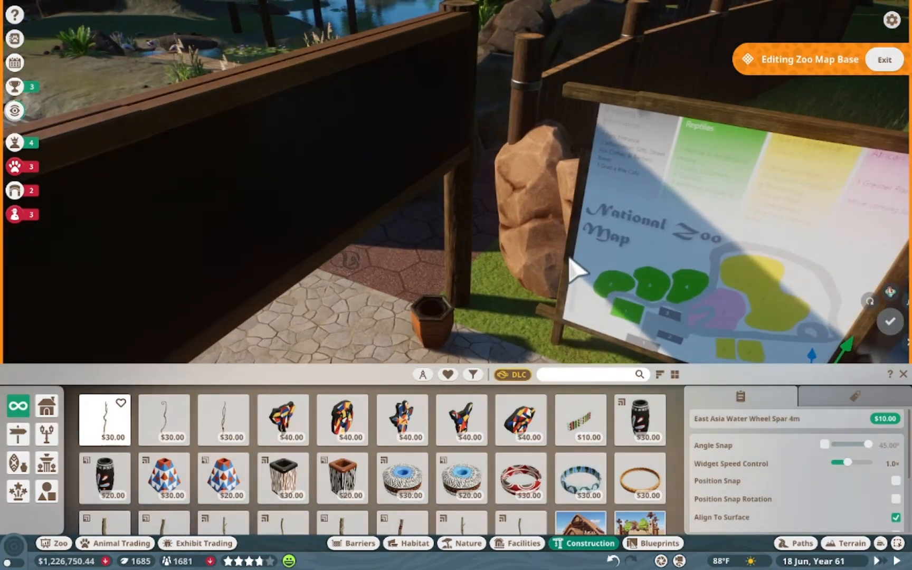
{"action": "key", "text": "s"}
{"action": "key", "text": "d"}
{"action": "left_click", "coordinate": [732, 292]}
{"action": "left_click", "coordinate": [439, 230]}
{"action": "key", "text": "x"}
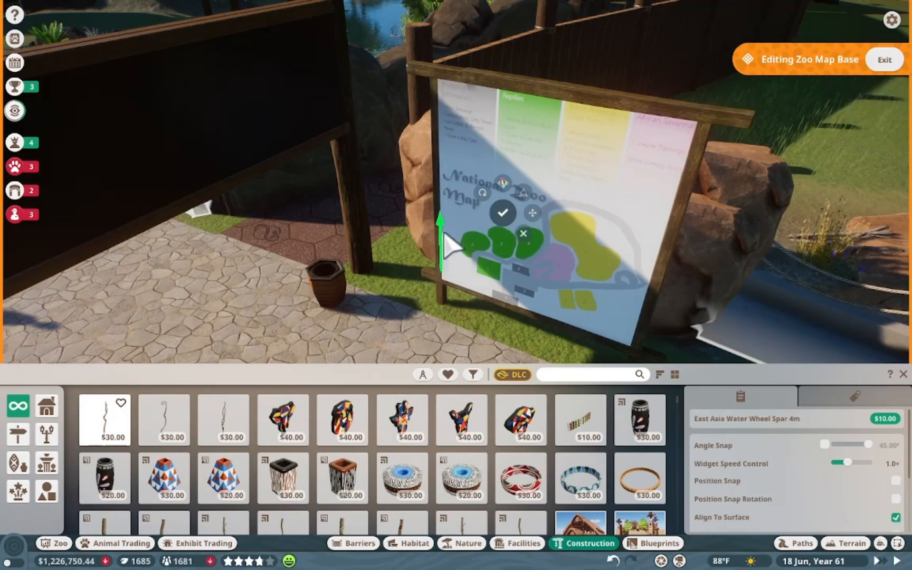
{"action": "left_click_drag", "start_coordinate": [443, 233], "coordinate": [443, 232]}
{"action": "left_click", "coordinate": [884, 60]}
Delete the map poster from the sign board
{"action": "left_click", "coordinate": [523, 235]}
{"action": "key", "text": "s"}
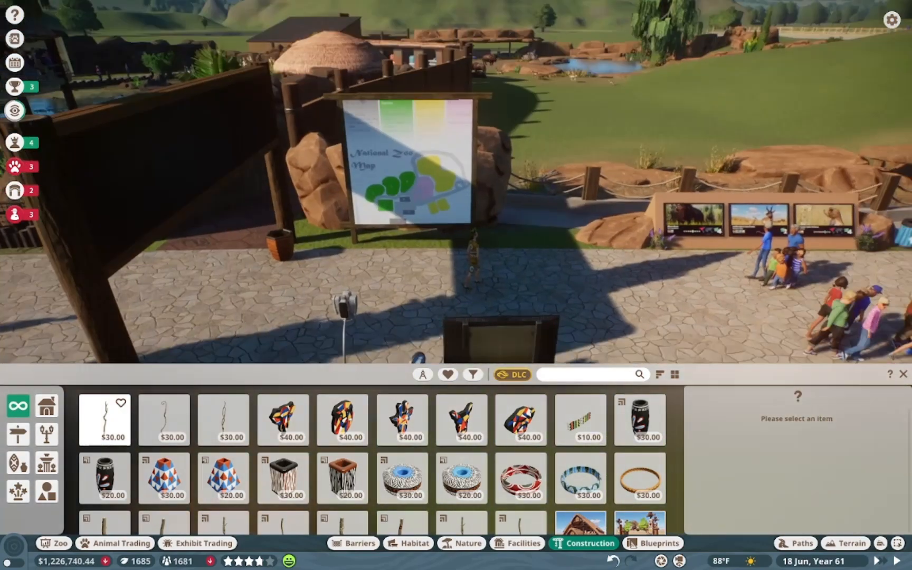
{"action": "key", "text": "w"}
{"action": "left_click", "coordinate": [530, 241]}
{"action": "key", "text": "Delete"}
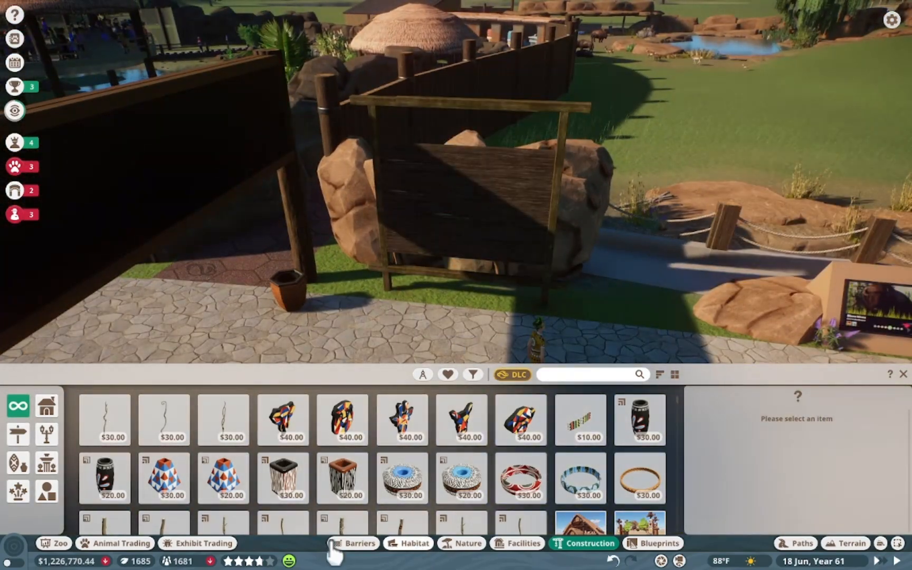
Place a Screen Panel 2m x 2m onto the zoo map sign board
{"action": "left_click", "coordinate": [517, 543]}
{"action": "scroll", "coordinate": [289, 488], "scroll_direction": "down", "scroll_amount": 4}
{"action": "left_click", "coordinate": [203, 476]}
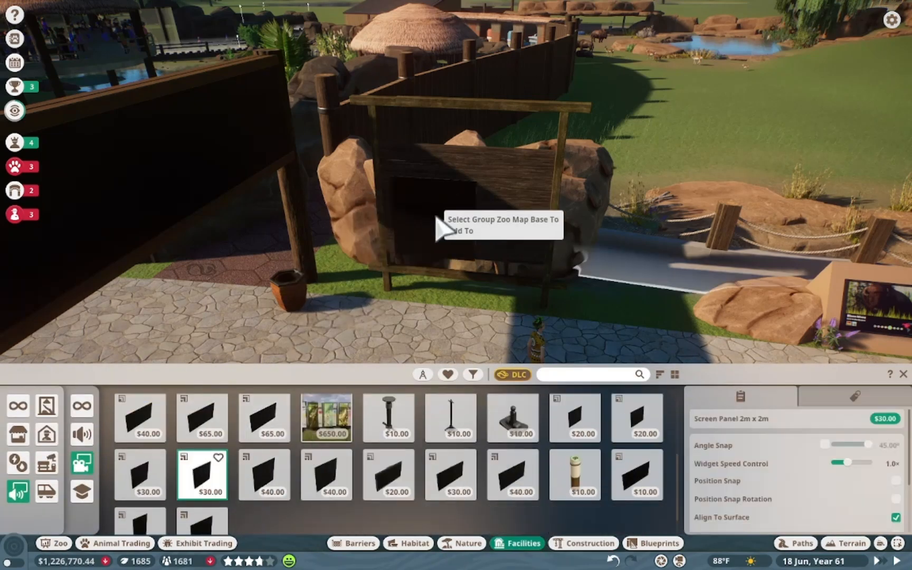
{"action": "left_click", "coordinate": [430, 213]}
{"action": "left_click", "coordinate": [428, 214]}
{"action": "left_click", "coordinate": [431, 214]}
Set the screen panel's image to the custom media file National Zoo Map 1.png
{"action": "left_click", "coordinate": [791, 128]}
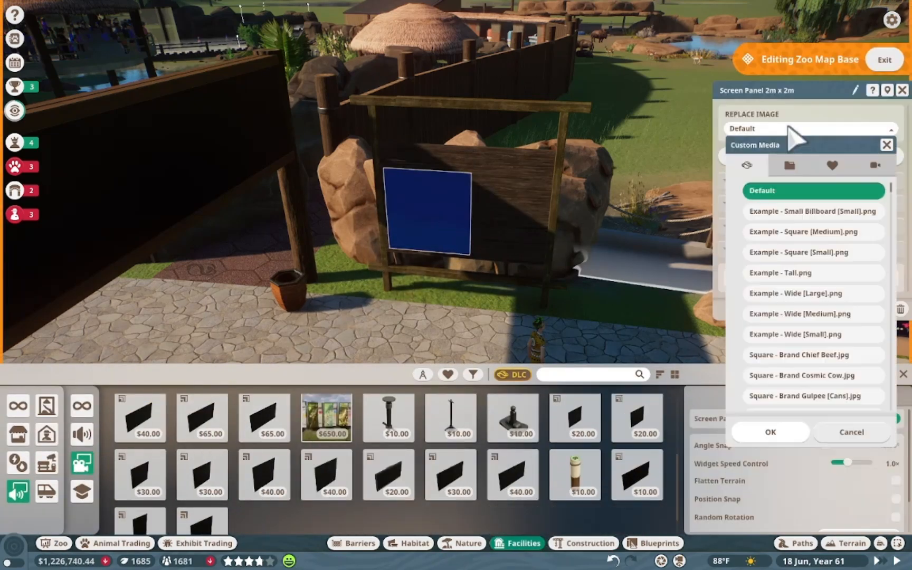
{"action": "left_click", "coordinate": [790, 165]}
{"action": "left_click", "coordinate": [799, 252]}
{"action": "scroll", "coordinate": [523, 230], "scroll_direction": "up", "scroll_amount": 3}
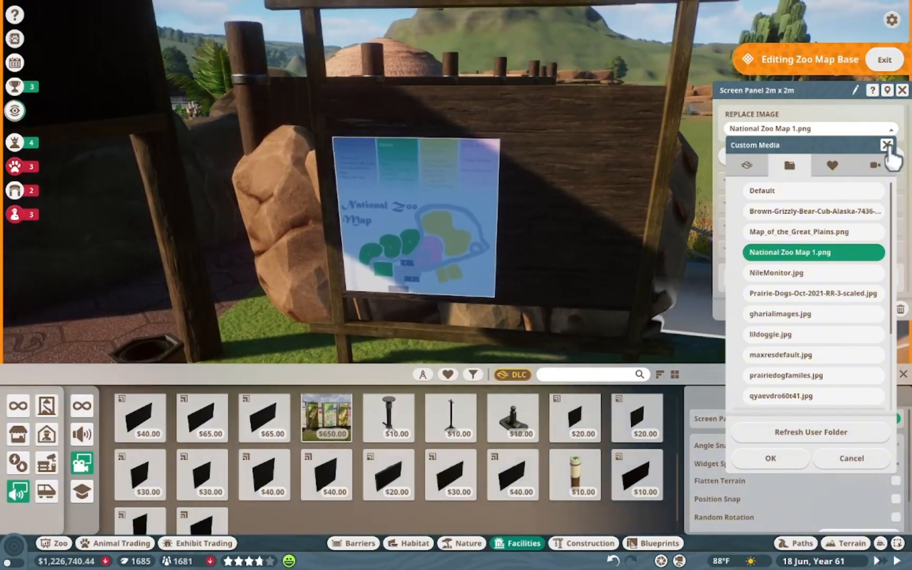
{"action": "left_click", "coordinate": [887, 146]}
Enable angle snap and reposition the map screen panel on the sign board
{"action": "left_click", "coordinate": [590, 212]}
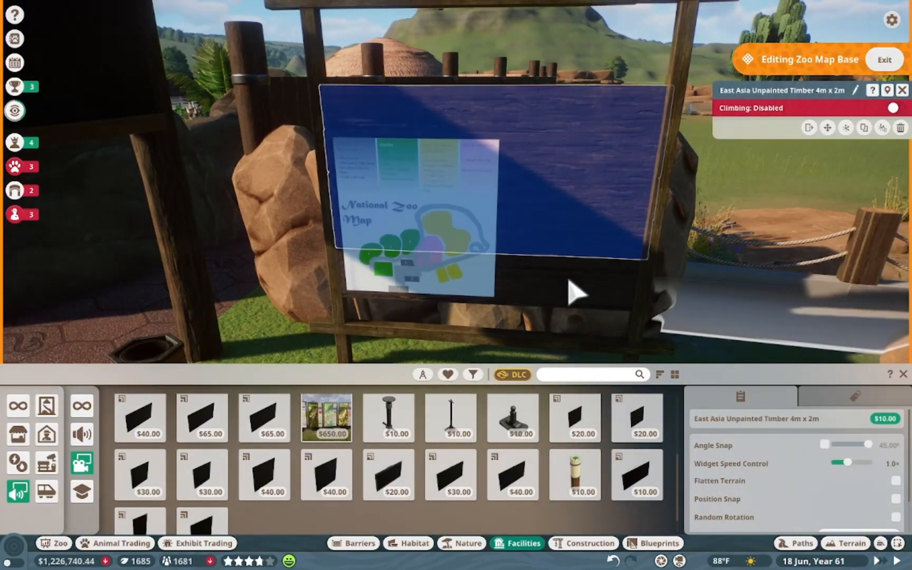
{"action": "left_click", "coordinate": [901, 128]}
{"action": "left_click", "coordinate": [539, 266]}
{"action": "key", "text": "x"}
{"action": "left_click", "coordinate": [824, 445]}
{"action": "left_click_drag", "start_coordinate": [507, 111], "coordinate": [532, 289]}
{"action": "key", "text": "x"}
{"action": "left_click_drag", "start_coordinate": [482, 316], "coordinate": [481, 277]}
{"action": "left_click_drag", "start_coordinate": [427, 188], "coordinate": [339, 184]}
{"action": "scroll", "coordinate": [302, 337], "scroll_direction": "down", "scroll_amount": 3}
{"action": "left_click", "coordinate": [420, 99]}
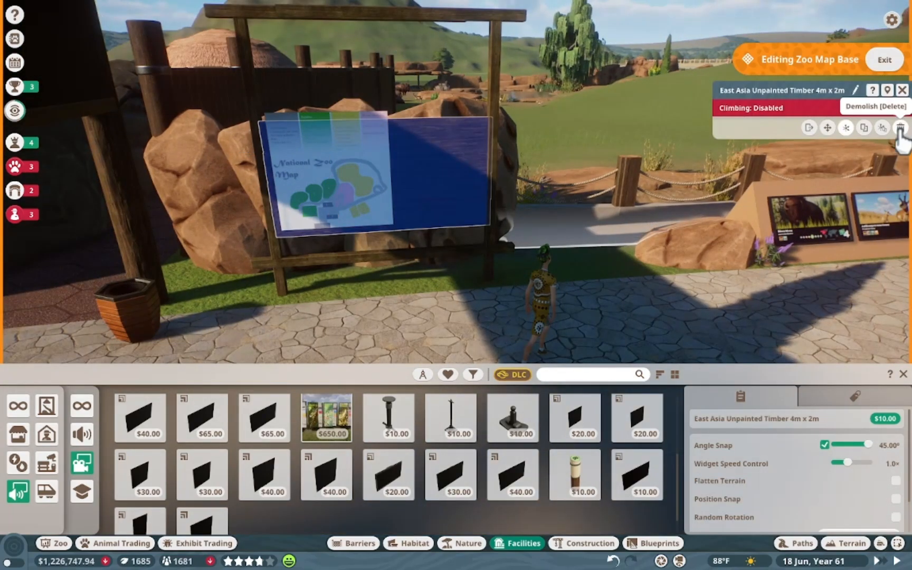
Demolish the timber frame panel standing behind the map sign
{"action": "left_click", "coordinate": [900, 128]}
{"action": "left_click", "coordinate": [346, 259]}
{"action": "key", "text": "m"}
{"action": "scroll", "coordinate": [61, 148], "scroll_direction": "up", "scroll_amount": 5}
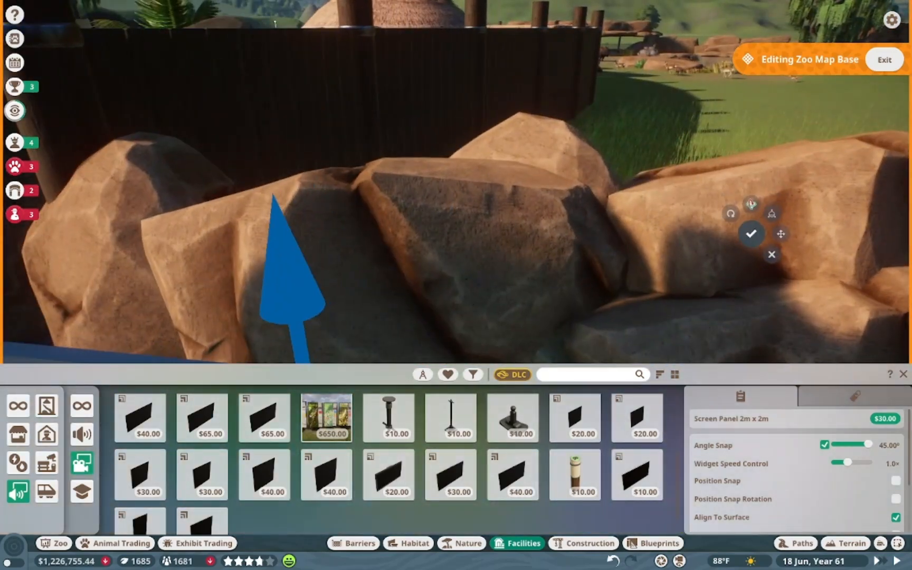
{"action": "scroll", "coordinate": [456, 272], "scroll_direction": "down", "scroll_amount": 5}
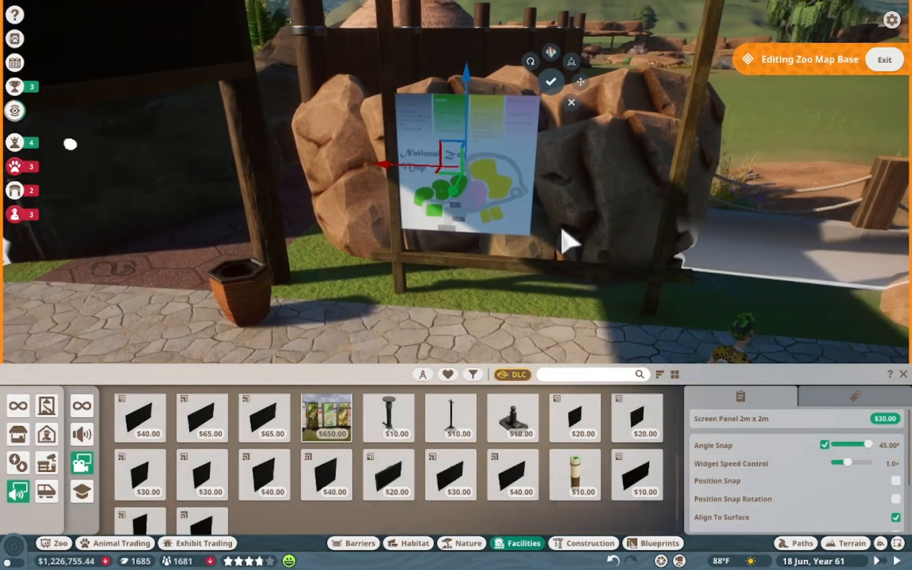
{"action": "key", "text": "Escape"}
Delete the surplus water wheel spars from around the map sign
{"action": "left_click", "coordinate": [387, 264]}
{"action": "key", "text": "m"}
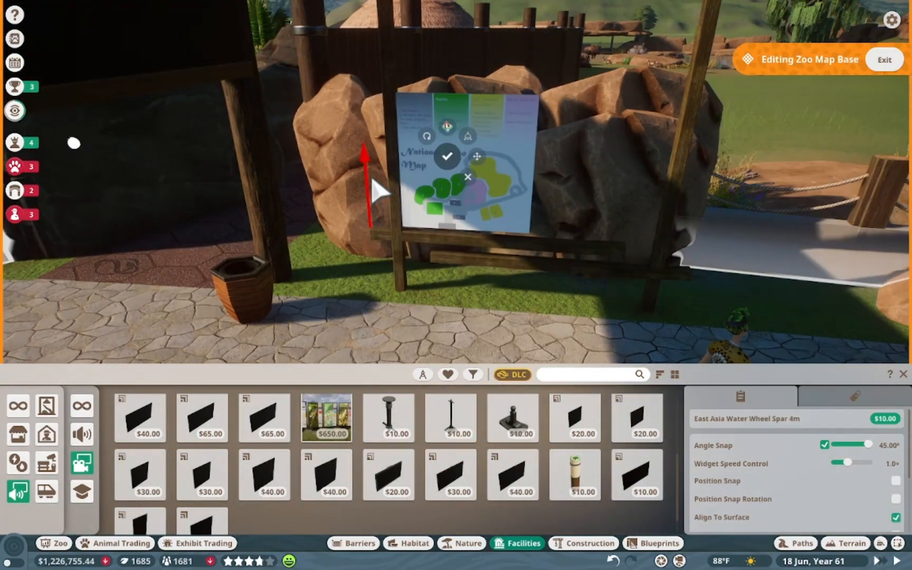
{"action": "left_click", "coordinate": [455, 180]}
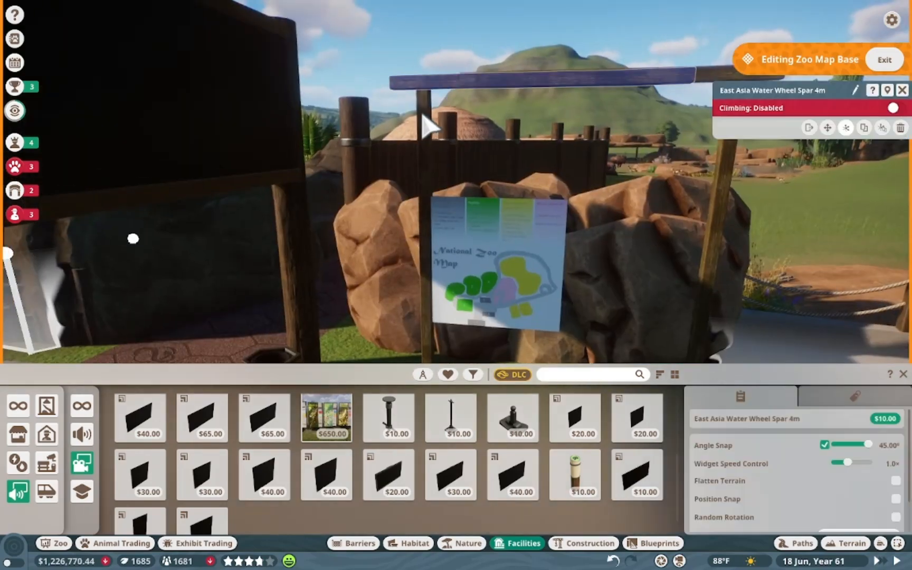
{"action": "key", "text": "Delete"}
{"action": "left_click", "coordinate": [725, 87]}
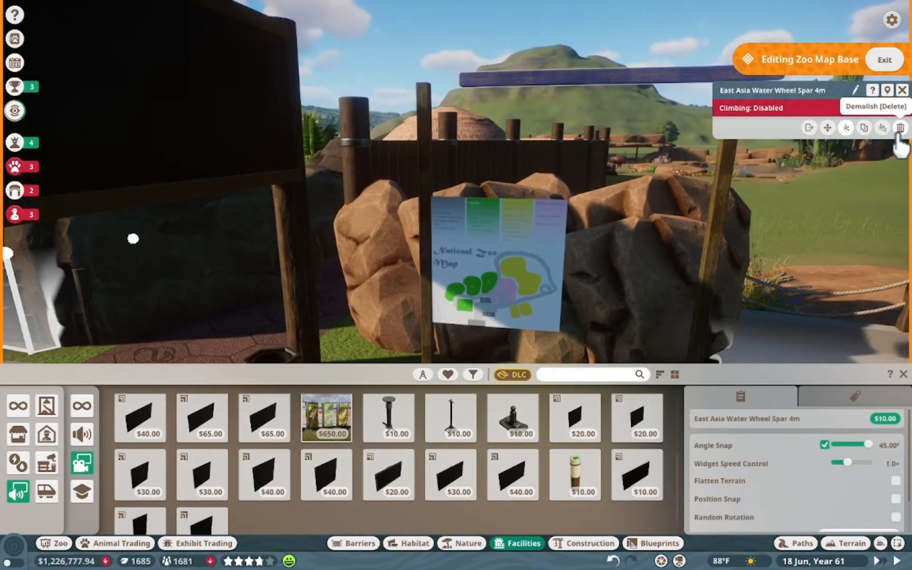
{"action": "key", "text": "Delete"}
{"action": "left_click", "coordinate": [356, 238]}
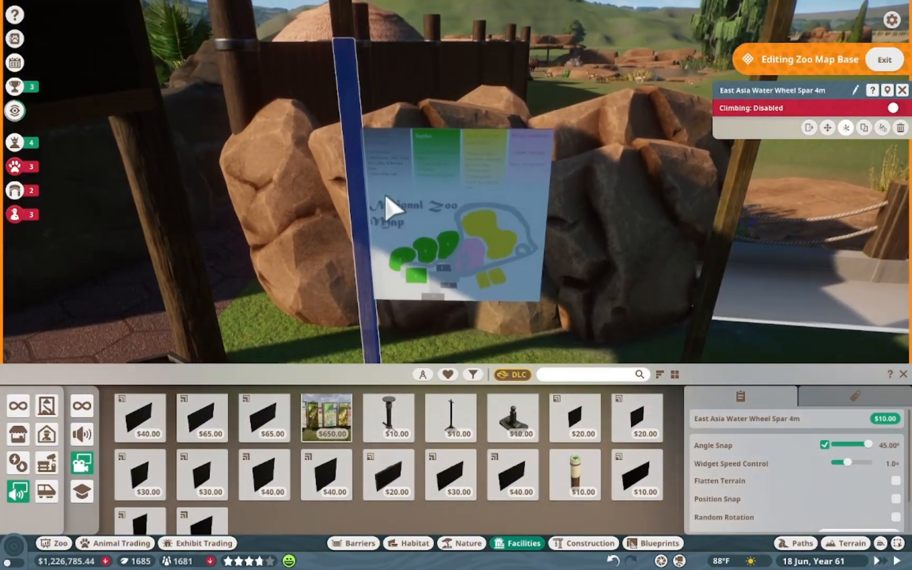
{"action": "key", "text": "Delete"}
{"action": "scroll", "coordinate": [409, 360], "scroll_direction": "down", "scroll_amount": 3}
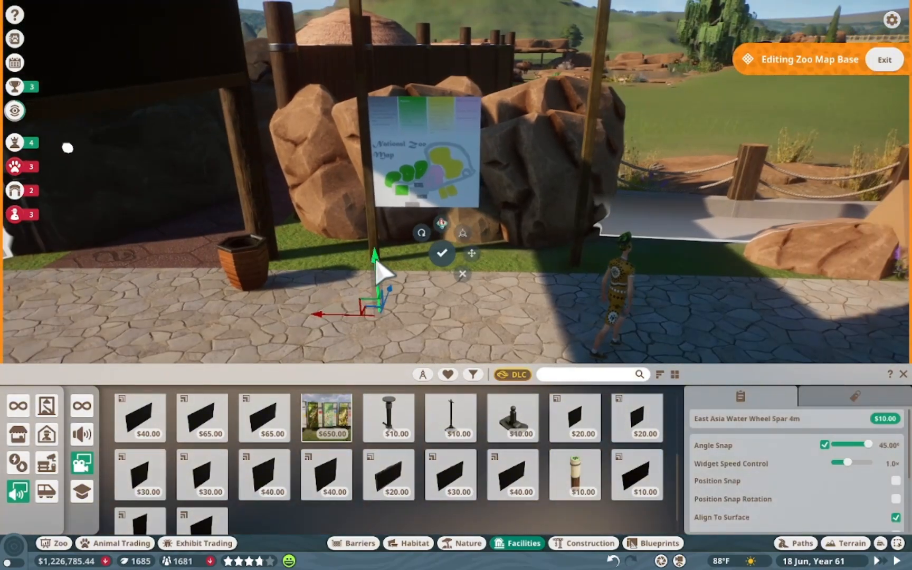
{"action": "key", "text": "ctrl+z"}
{"action": "key", "text": "Delete"}
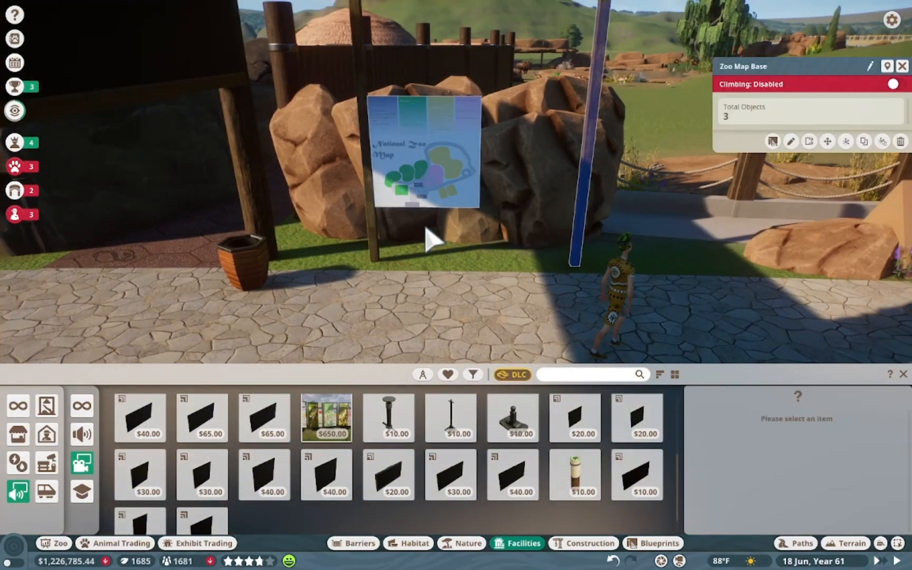
{"action": "left_click", "coordinate": [367, 105]}
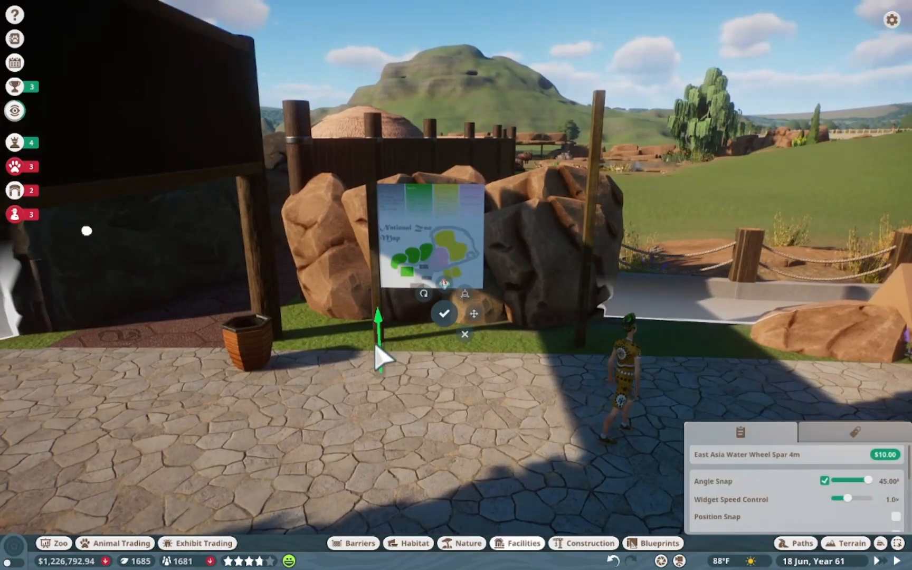
{"action": "left_click", "coordinate": [442, 322]}
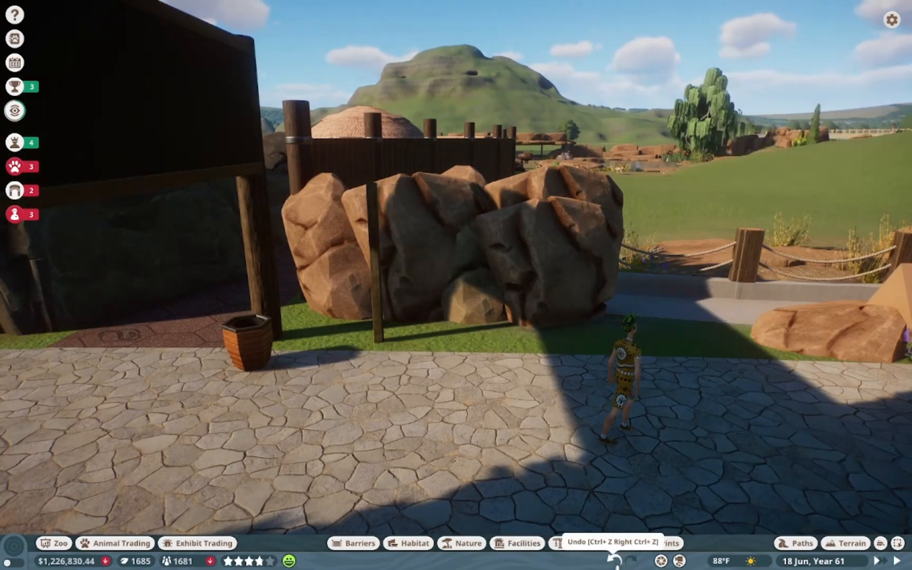
{"action": "left_click", "coordinate": [613, 559]}
Move a water wheel spar into place as the upright post on the map panel's right side, with angle snap off
{"action": "left_click", "coordinate": [900, 141]}
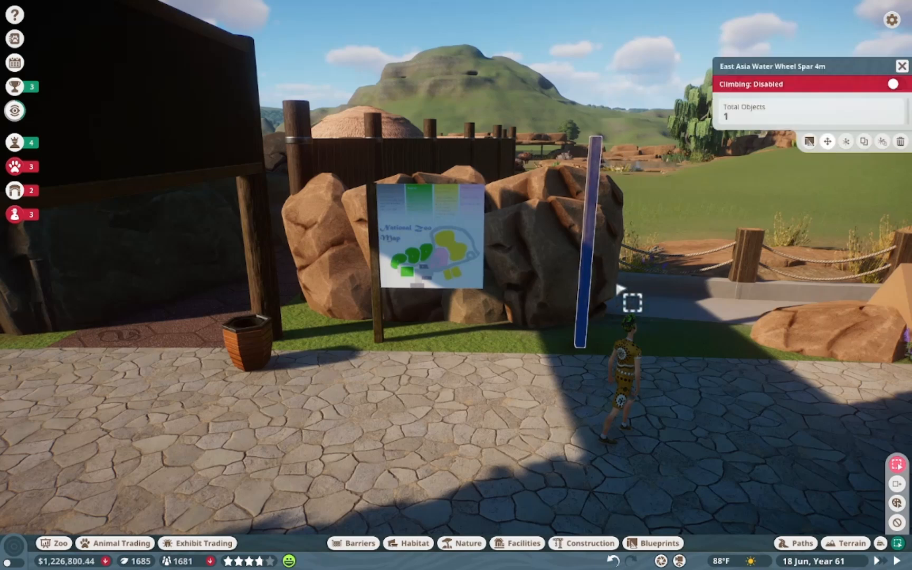
{"action": "left_click", "coordinate": [567, 202]}
{"action": "left_click", "coordinate": [449, 319]}
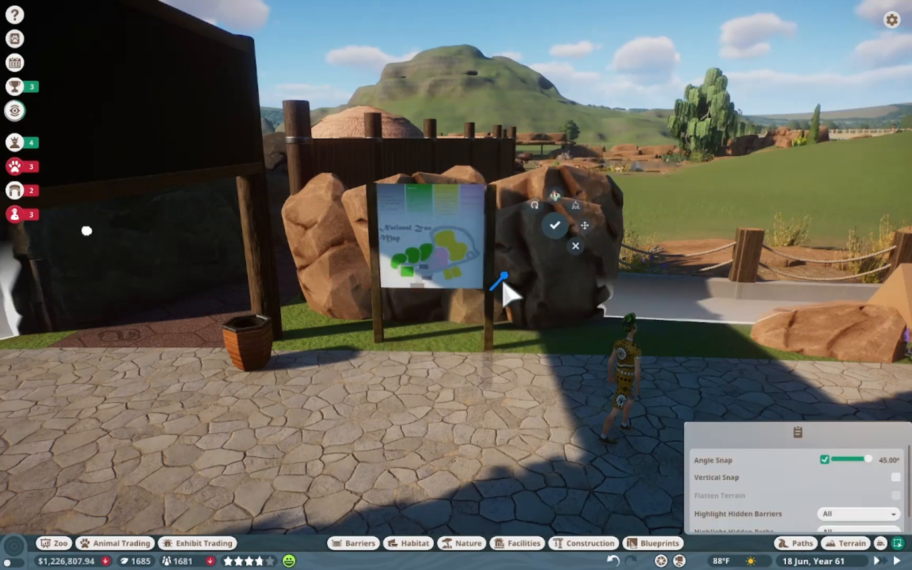
{"action": "scroll", "coordinate": [504, 282], "scroll_direction": "up", "scroll_amount": 5}
{"action": "scroll", "coordinate": [443, 82], "scroll_direction": "down", "scroll_amount": 3}
{"action": "left_click_drag", "start_coordinate": [427, 366], "coordinate": [427, 361]}
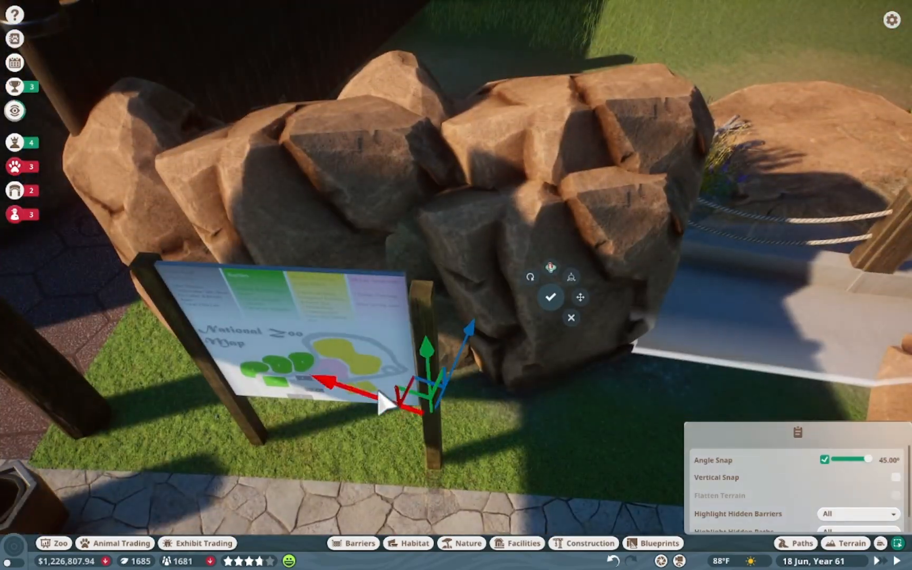
{"action": "key", "text": "z"}
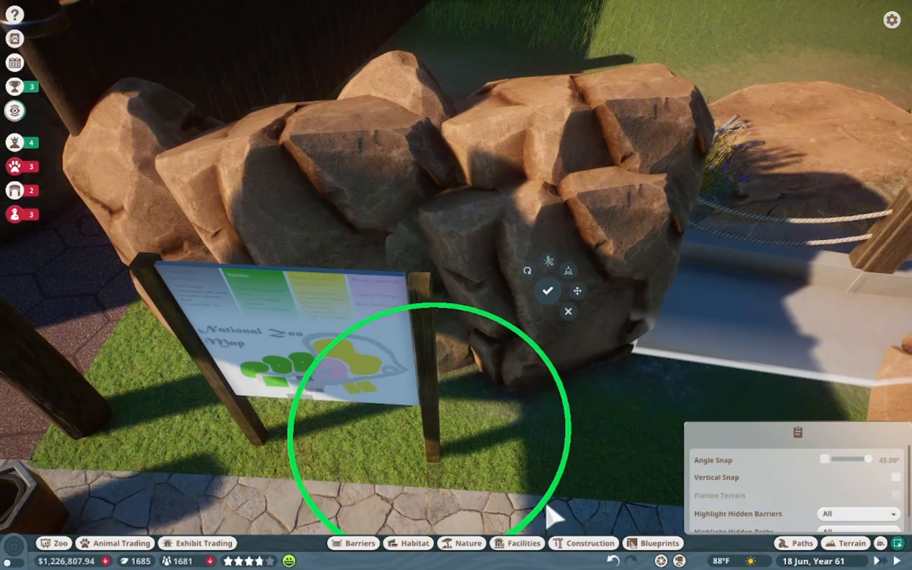
{"action": "key", "text": "z"}
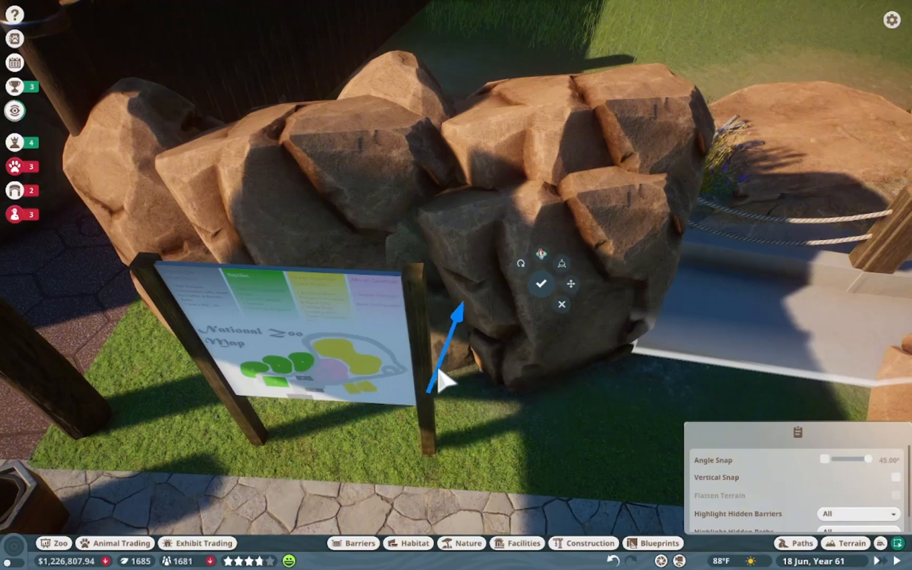
{"action": "left_click", "coordinate": [541, 285]}
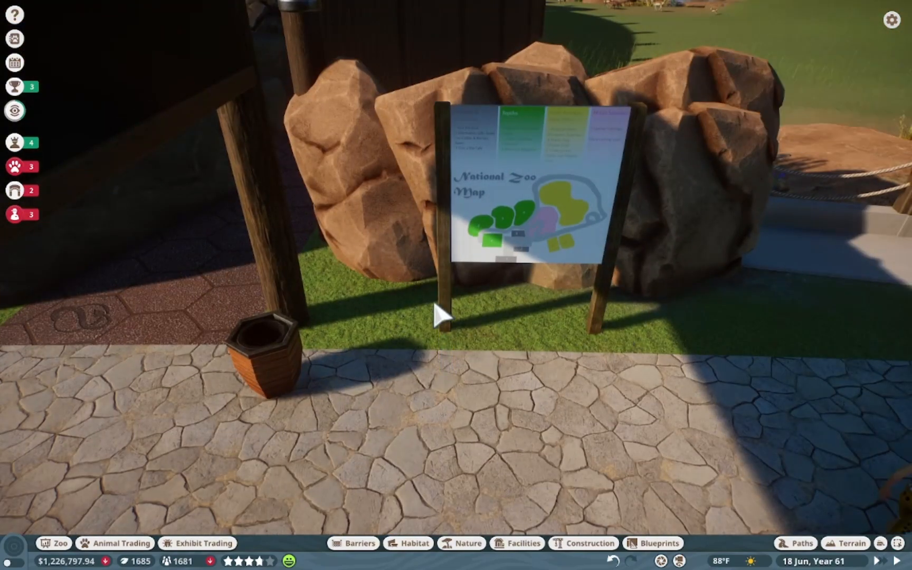
Search construction pieces for beam and place a Planet Zoo Beam Square Painted 2m beneath the map panel
{"action": "left_click", "coordinate": [580, 543]}
{"action": "left_click", "coordinate": [568, 371]}
{"action": "type", "text": "beam"}
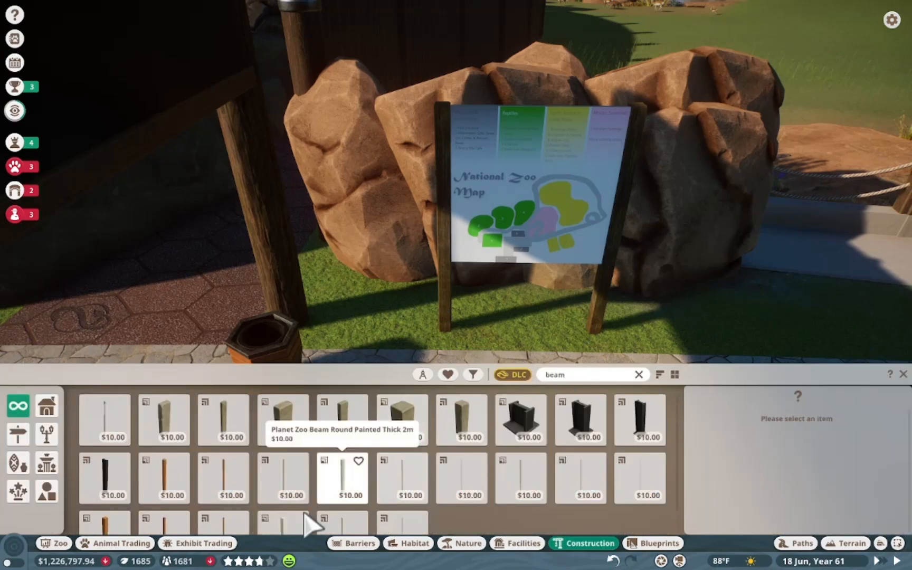
{"action": "left_click", "coordinate": [284, 522]}
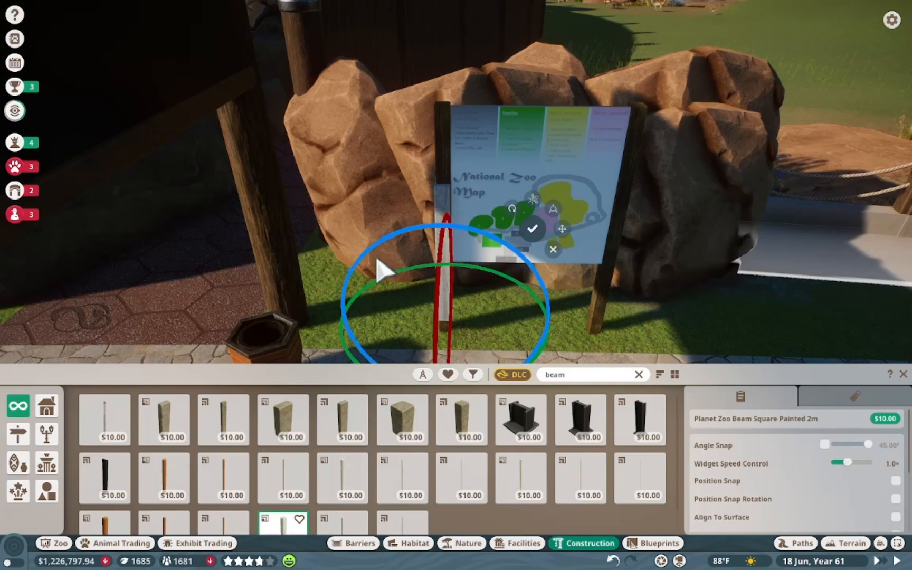
{"action": "left_click_drag", "start_coordinate": [373, 247], "coordinate": [539, 353]}
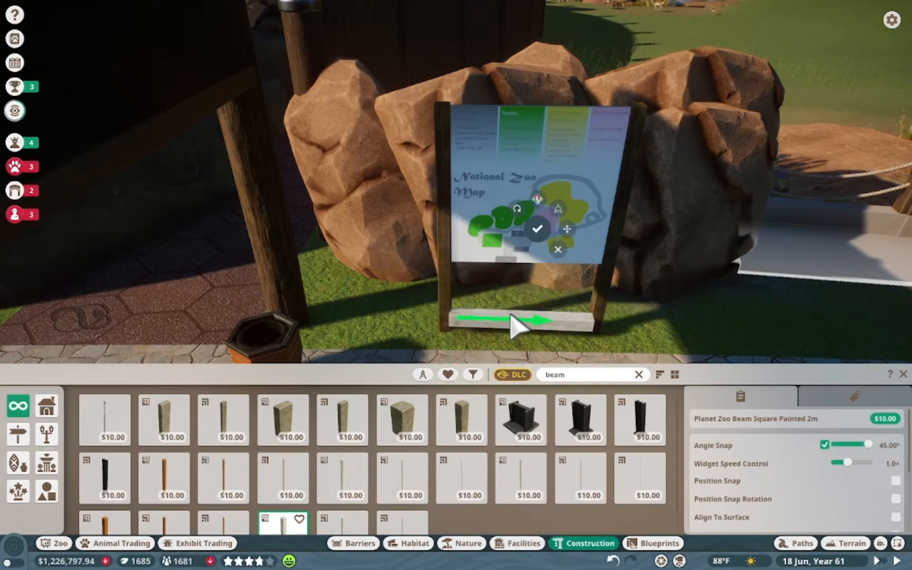
{"action": "left_click_drag", "start_coordinate": [457, 313], "coordinate": [448, 198]}
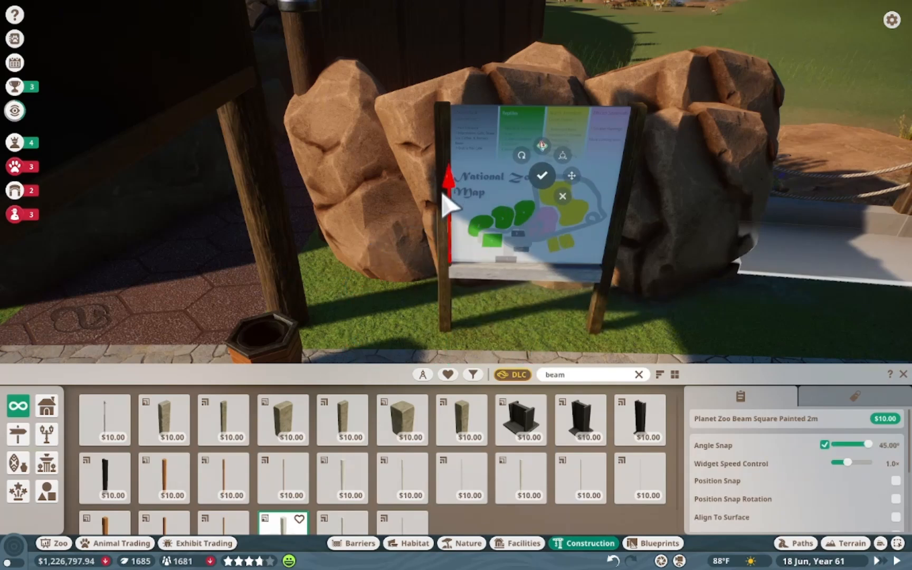
{"action": "left_click", "coordinate": [573, 205]}
Apply a new colour to the beam in the colour editor
{"action": "left_click", "coordinate": [810, 104]}
{"action": "left_click", "coordinate": [744, 85]}
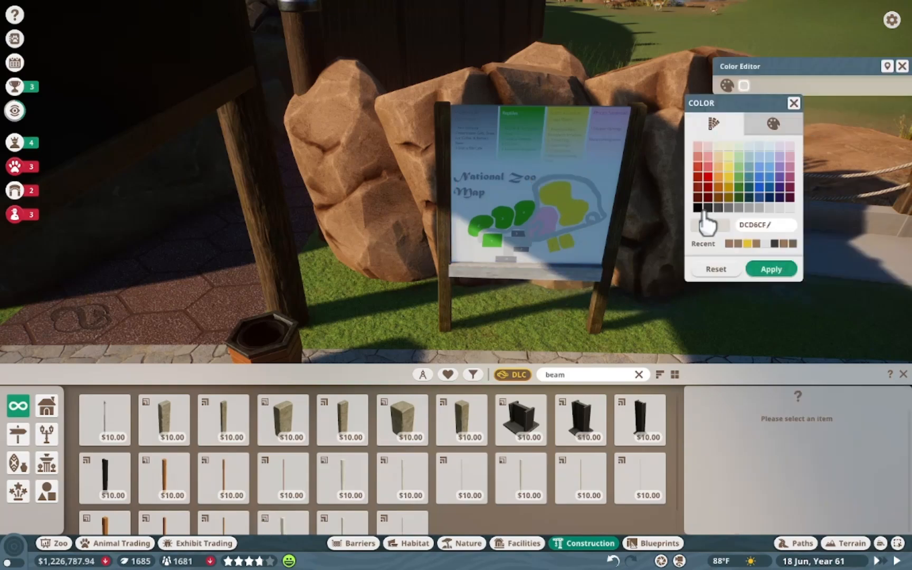
{"action": "left_click", "coordinate": [772, 269]}
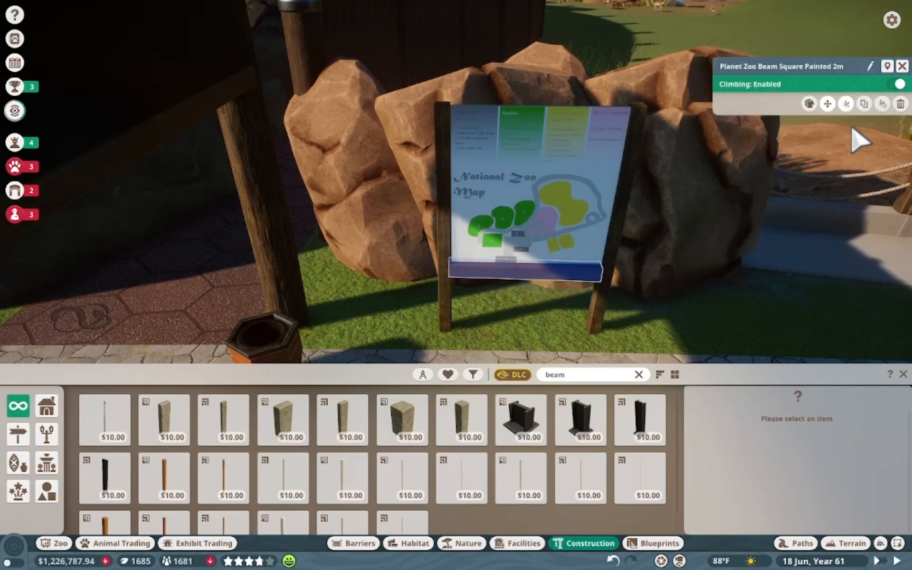
Duplicate the beam and move the copy to the top edge of the map panel
{"action": "key", "text": "ctrl+x"}
{"action": "left_click_drag", "start_coordinate": [449, 184], "coordinate": [444, 12]}
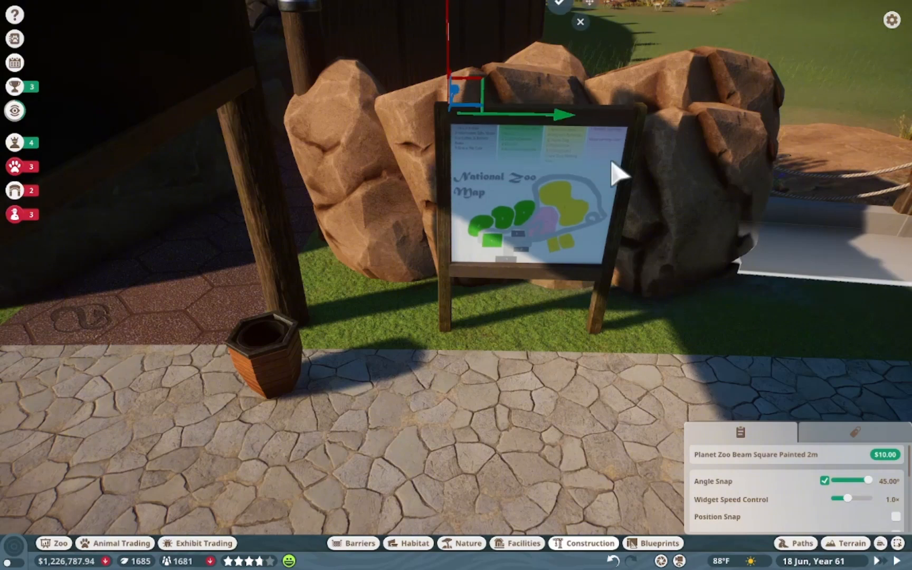
{"action": "left_click", "coordinate": [607, 169]}
Nudge the map screen panel's position within the frame
{"action": "left_click", "coordinate": [583, 227]}
{"action": "key", "text": "x"}
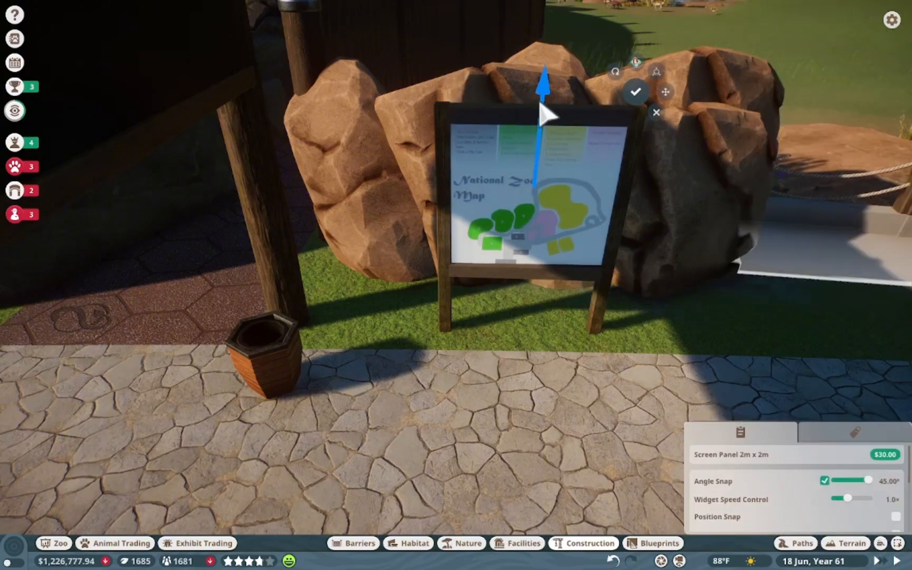
{"action": "left_click", "coordinate": [636, 97]}
{"action": "left_click", "coordinate": [902, 64]}
Raise the top beam slightly so it sits flush along the map panel's upper edge
{"action": "scroll", "coordinate": [564, 259], "scroll_direction": "up", "scroll_amount": 5}
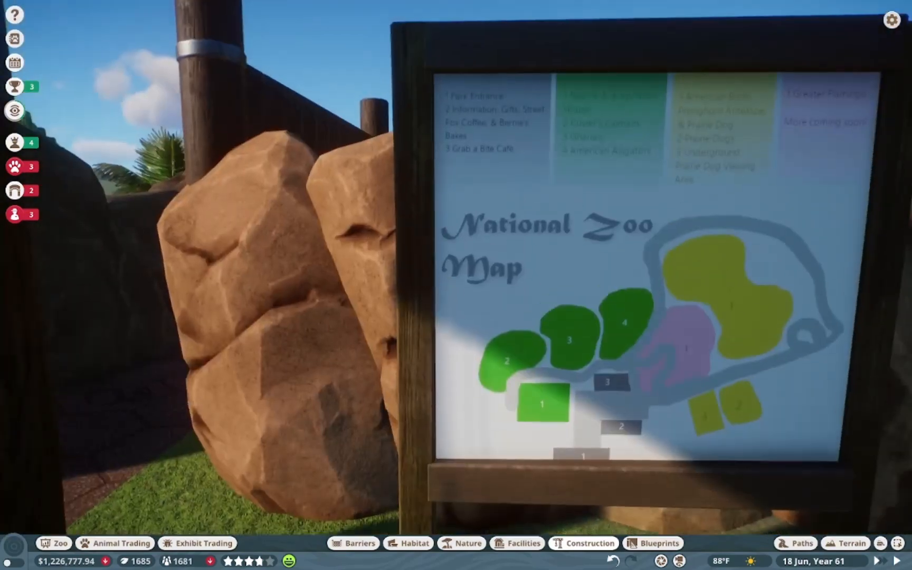
{"action": "left_click", "coordinate": [511, 66]}
{"action": "key", "text": "x"}
{"action": "scroll", "coordinate": [630, 230], "scroll_direction": "down", "scroll_amount": 5}
{"action": "left_click_drag", "start_coordinate": [453, 179], "coordinate": [455, 168]}
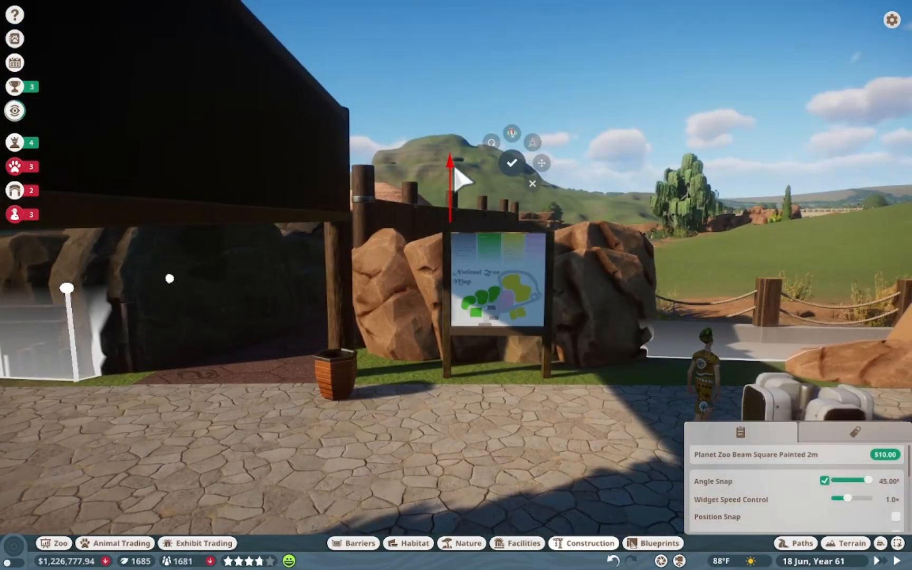
{"action": "scroll", "coordinate": [537, 253], "scroll_direction": "up", "scroll_amount": 5}
{"action": "scroll", "coordinate": [539, 300], "scroll_direction": "down", "scroll_amount": 5}
{"action": "left_click", "coordinate": [521, 171]}
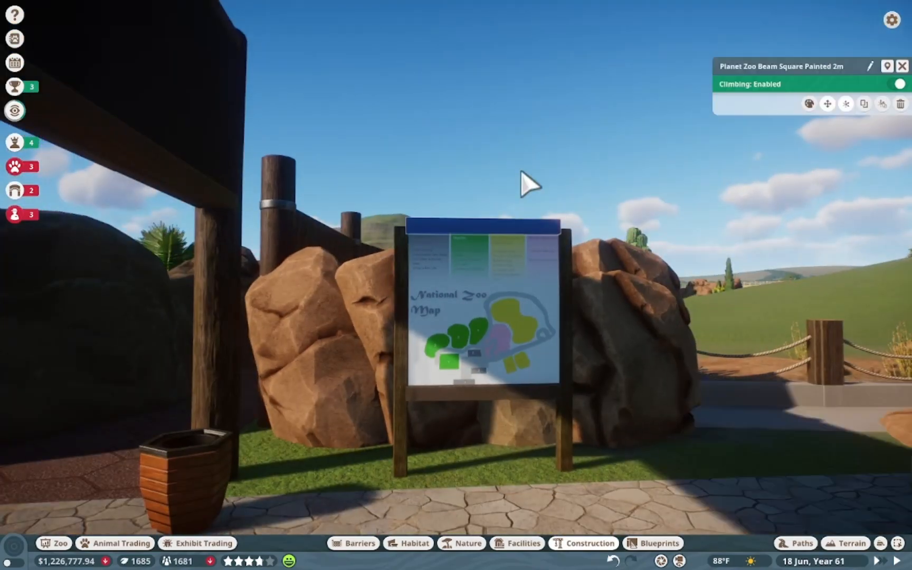
Adjust both water wheel spar posts so they align with the sign frame
{"action": "left_click", "coordinate": [396, 324]}
{"action": "key", "text": "x"}
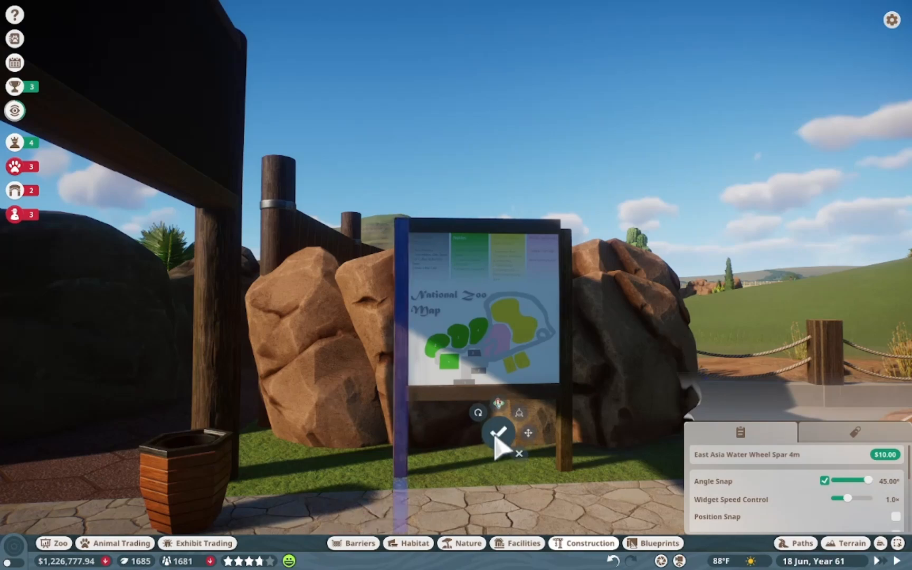
{"action": "left_click", "coordinate": [495, 437]}
{"action": "left_click", "coordinate": [576, 367]}
{"action": "key", "text": "x"}
{"action": "left_click", "coordinate": [659, 428]}
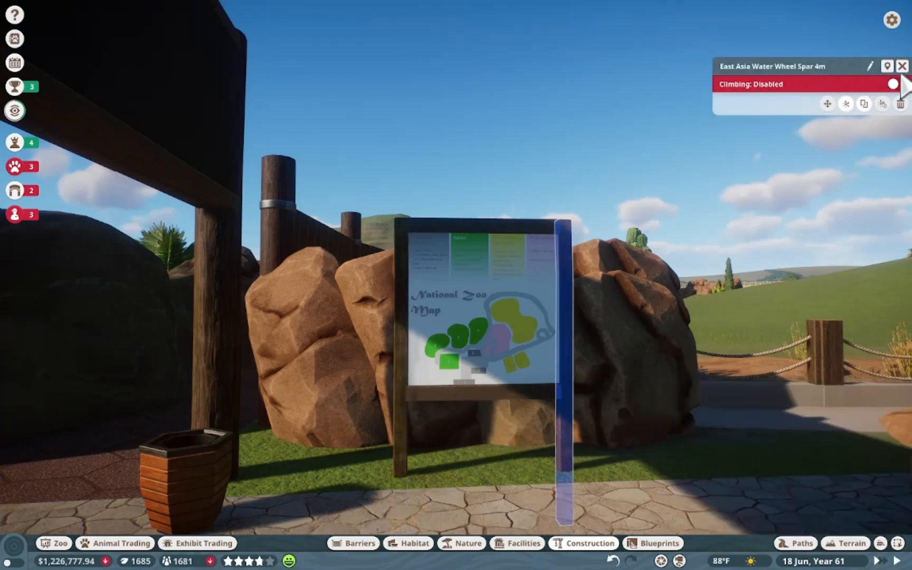
{"action": "left_click", "coordinate": [902, 67]}
Select the finished map sign to inspect it as a group
{"action": "scroll", "coordinate": [659, 291], "scroll_direction": "down", "scroll_amount": 5}
{"action": "scroll", "coordinate": [406, 348], "scroll_direction": "up", "scroll_amount": 3}
{"action": "left_click", "coordinate": [404, 358]}
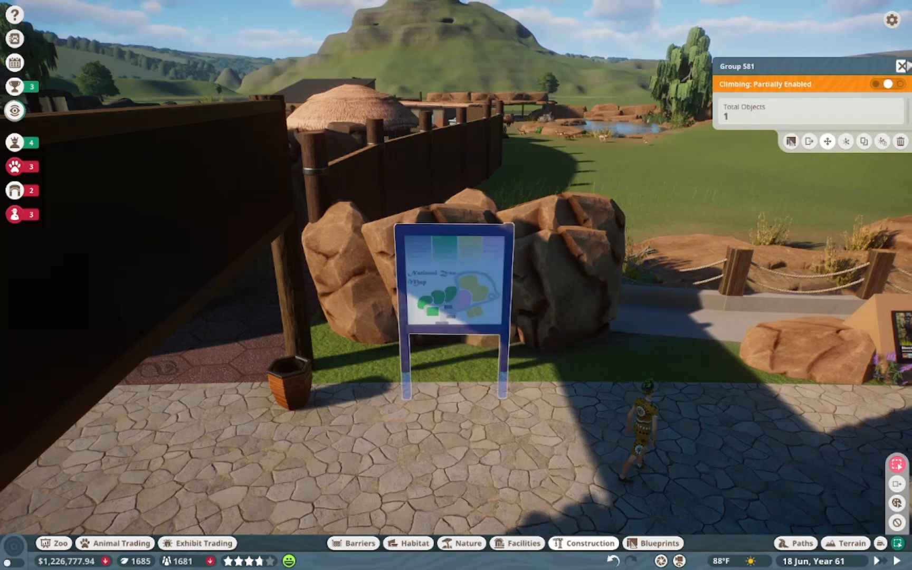
{"action": "left_click", "coordinate": [901, 66]}
{"action": "left_click", "coordinate": [491, 306]}
{"action": "left_click", "coordinate": [902, 67]}
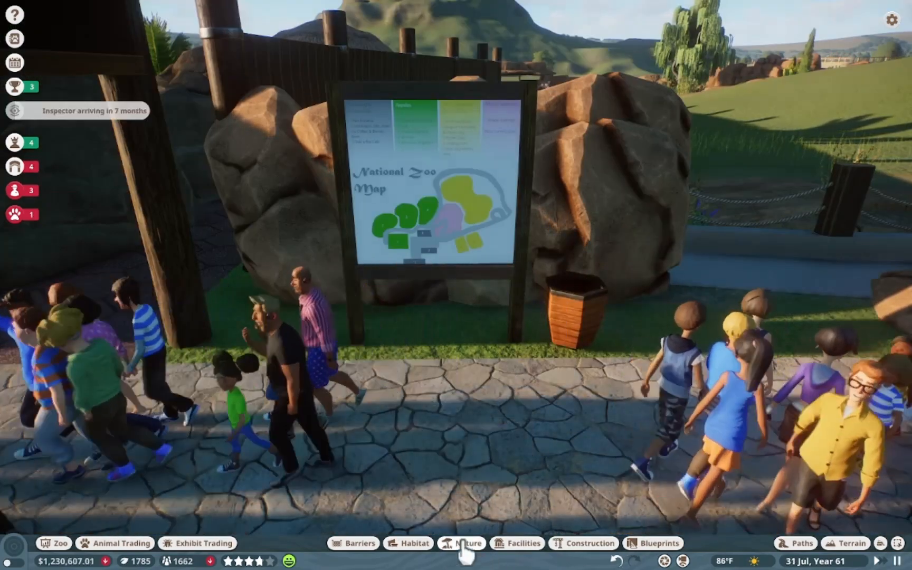
Plant African Daisy Medium flowers at the base of both sign posts
{"action": "left_click", "coordinate": [465, 543]}
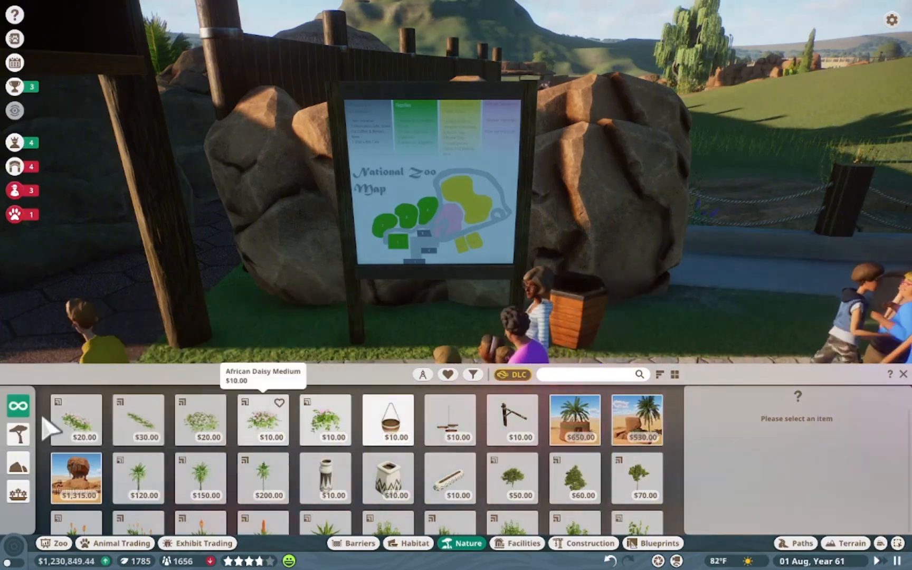
{"action": "left_click", "coordinate": [258, 419]}
{"action": "left_click", "coordinate": [348, 348]}
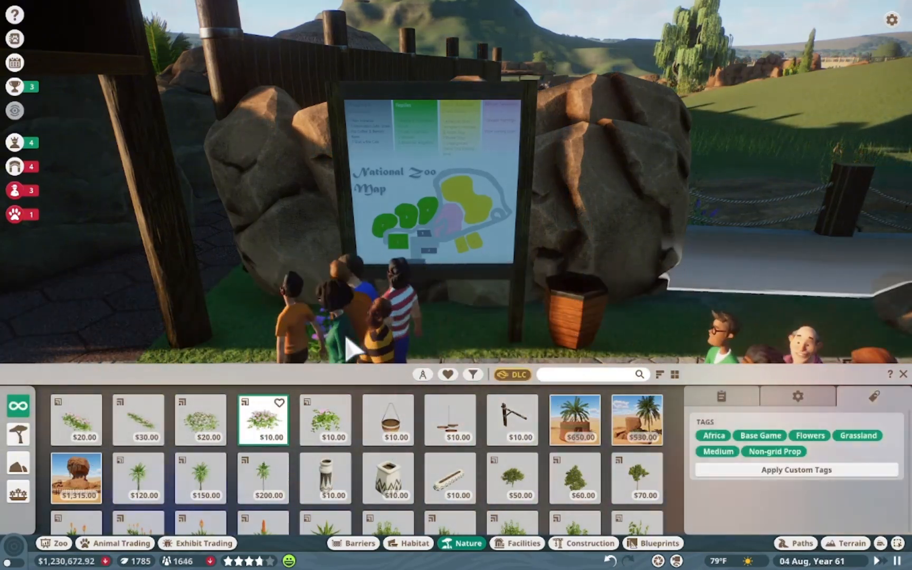
{"action": "left_click", "coordinate": [494, 347]}
Add another small flowering plant in front of the map sign
{"action": "scroll", "coordinate": [401, 522], "scroll_direction": "down", "scroll_amount": 5}
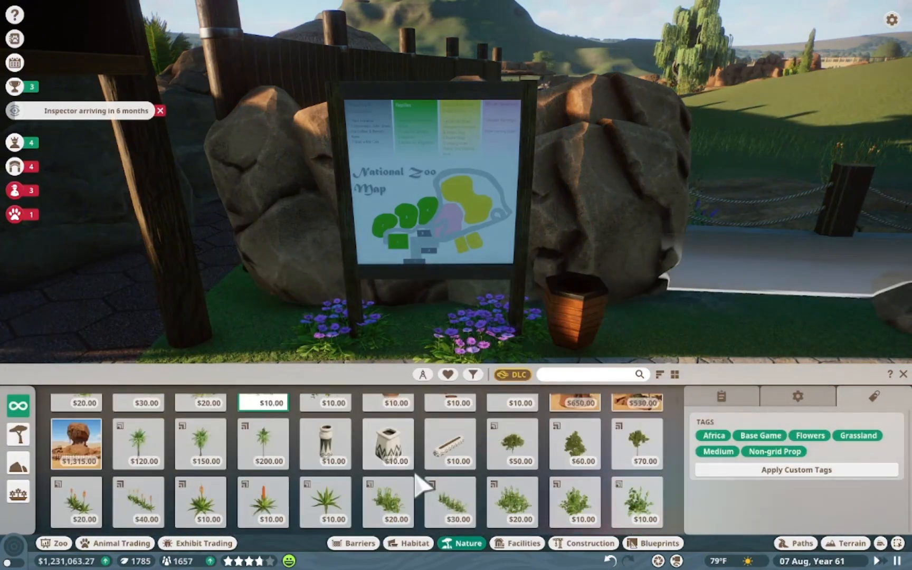
{"action": "left_click", "coordinate": [575, 440]}
{"action": "left_click", "coordinate": [393, 346]}
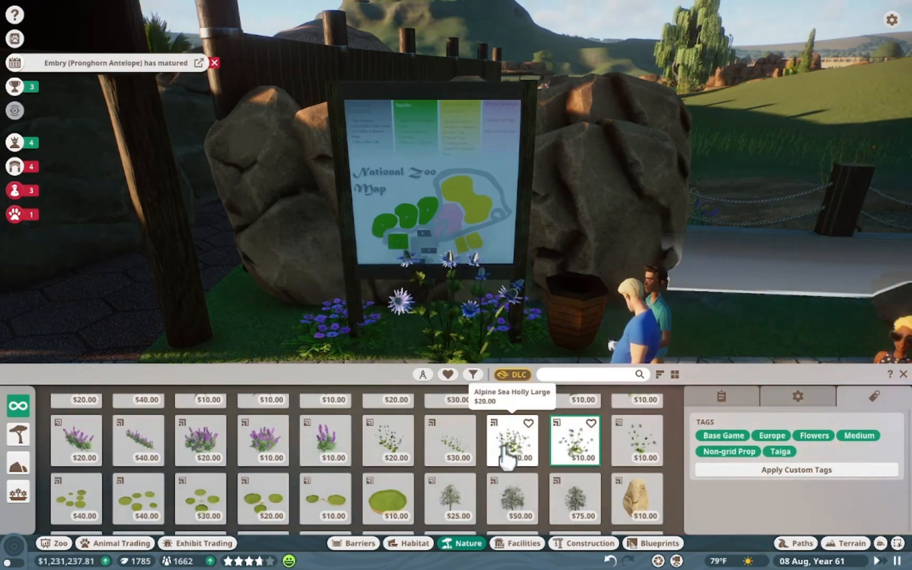
Plant small purple flowers among the existing flowers between the map sign's posts
{"action": "left_click", "coordinate": [634, 449]}
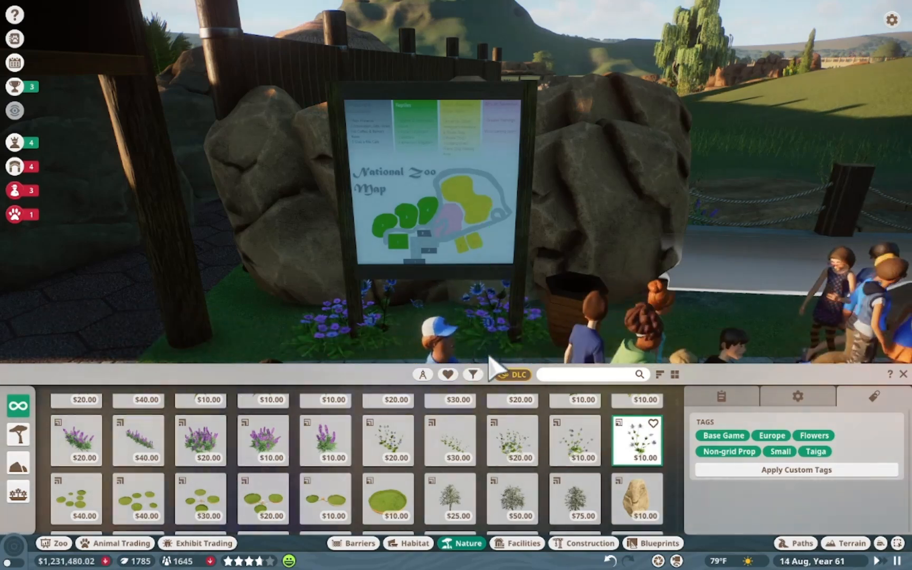
{"action": "scroll", "coordinate": [155, 485], "scroll_direction": "down", "scroll_amount": 5}
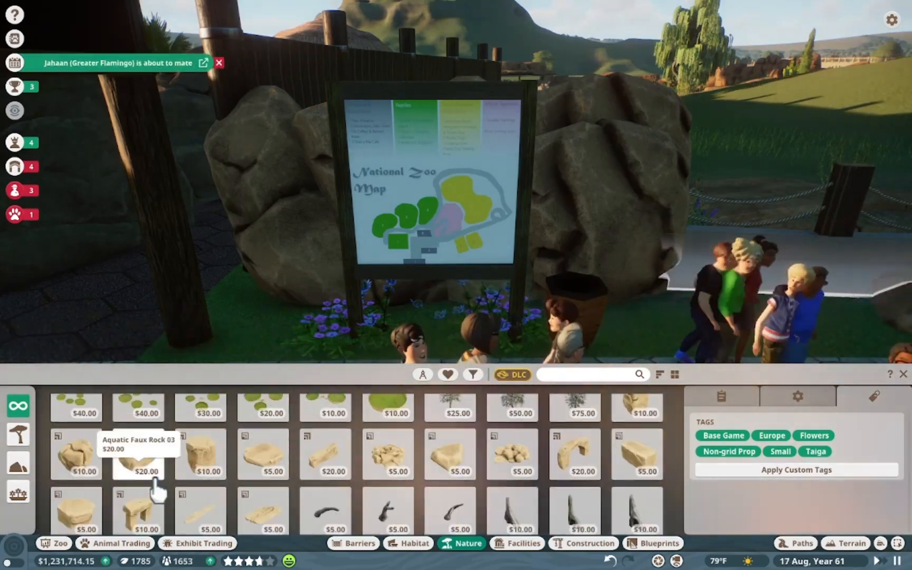
{"action": "scroll", "coordinate": [305, 475], "scroll_direction": "up", "scroll_amount": 6}
{"action": "left_click", "coordinate": [314, 467]}
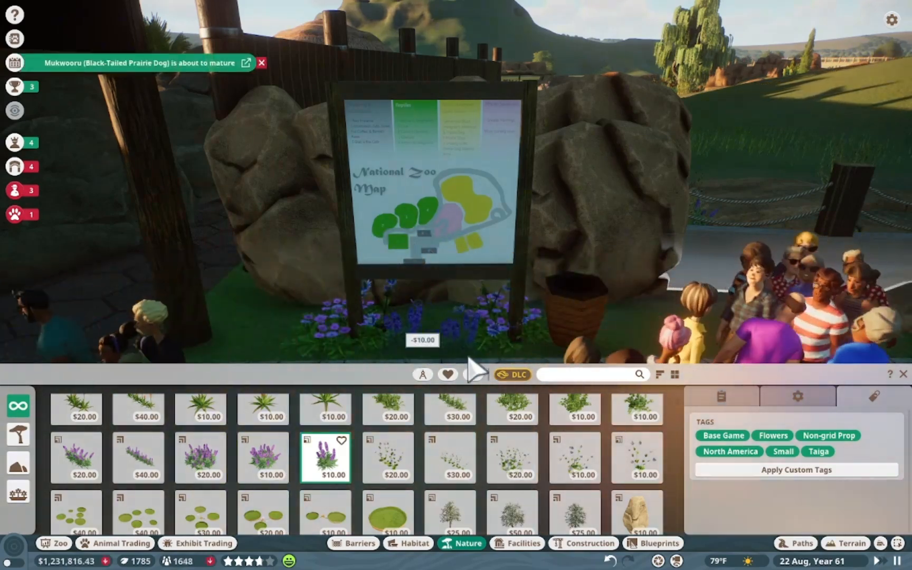
{"action": "scroll", "coordinate": [391, 467], "scroll_direction": "down", "scroll_amount": 8}
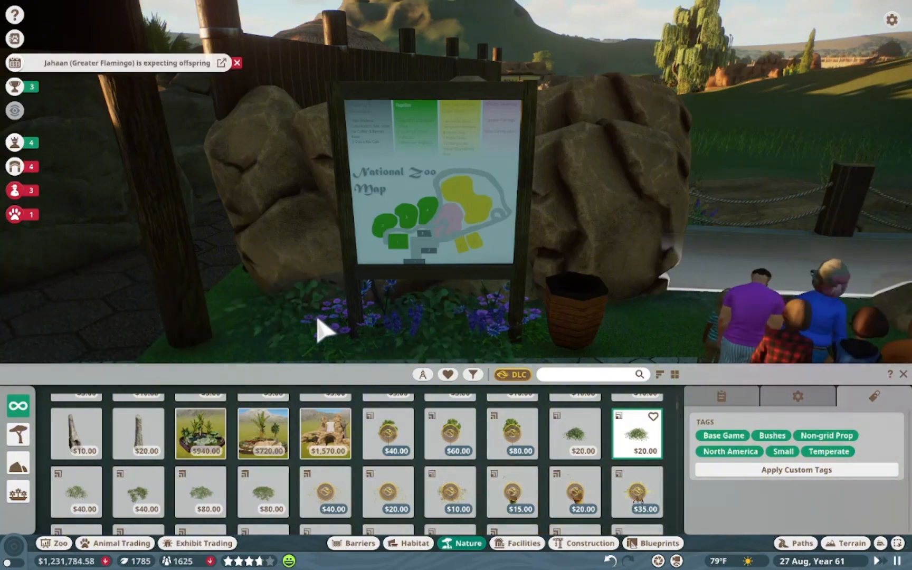
{"action": "right_click", "coordinate": [412, 327]}
{"action": "scroll", "coordinate": [401, 322], "scroll_direction": "down", "scroll_amount": 5}
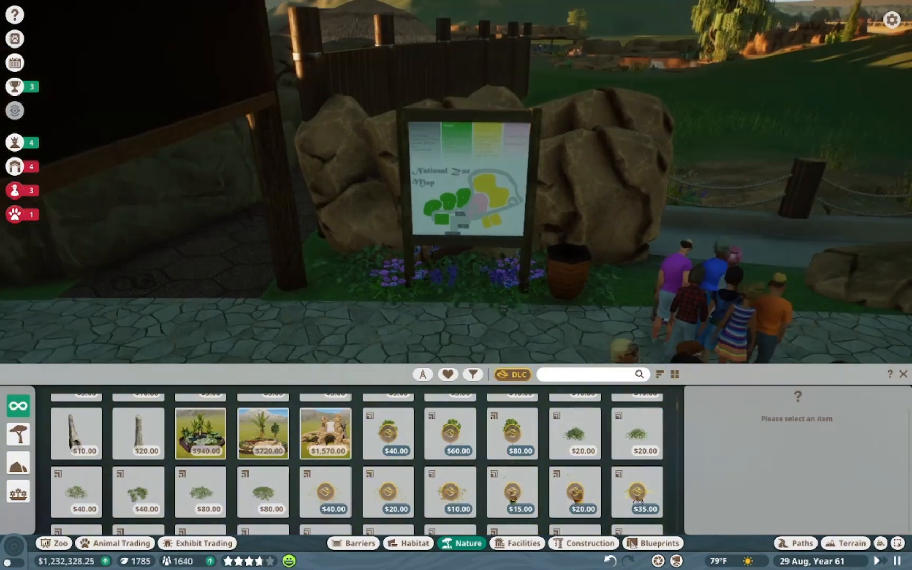
{"action": "scroll", "coordinate": [432, 319], "scroll_direction": "down", "scroll_amount": 5}
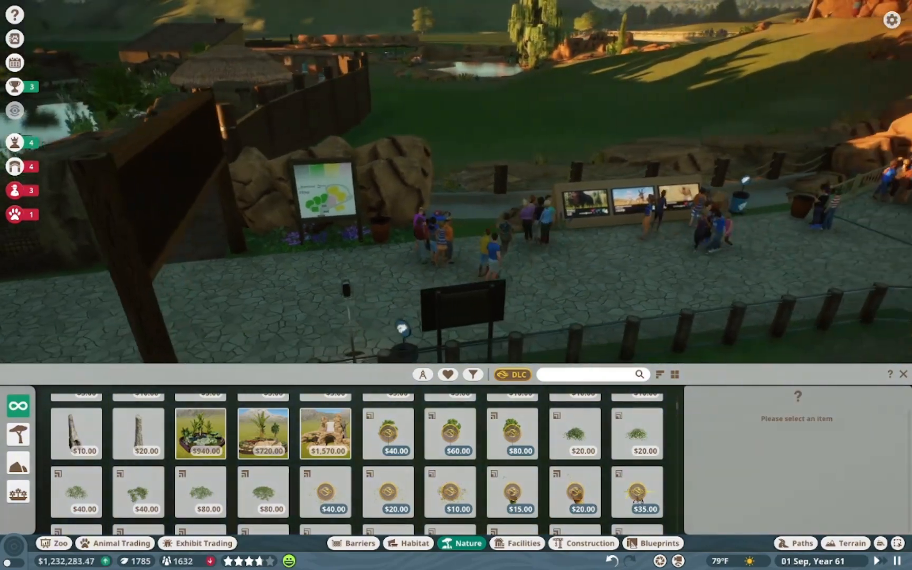